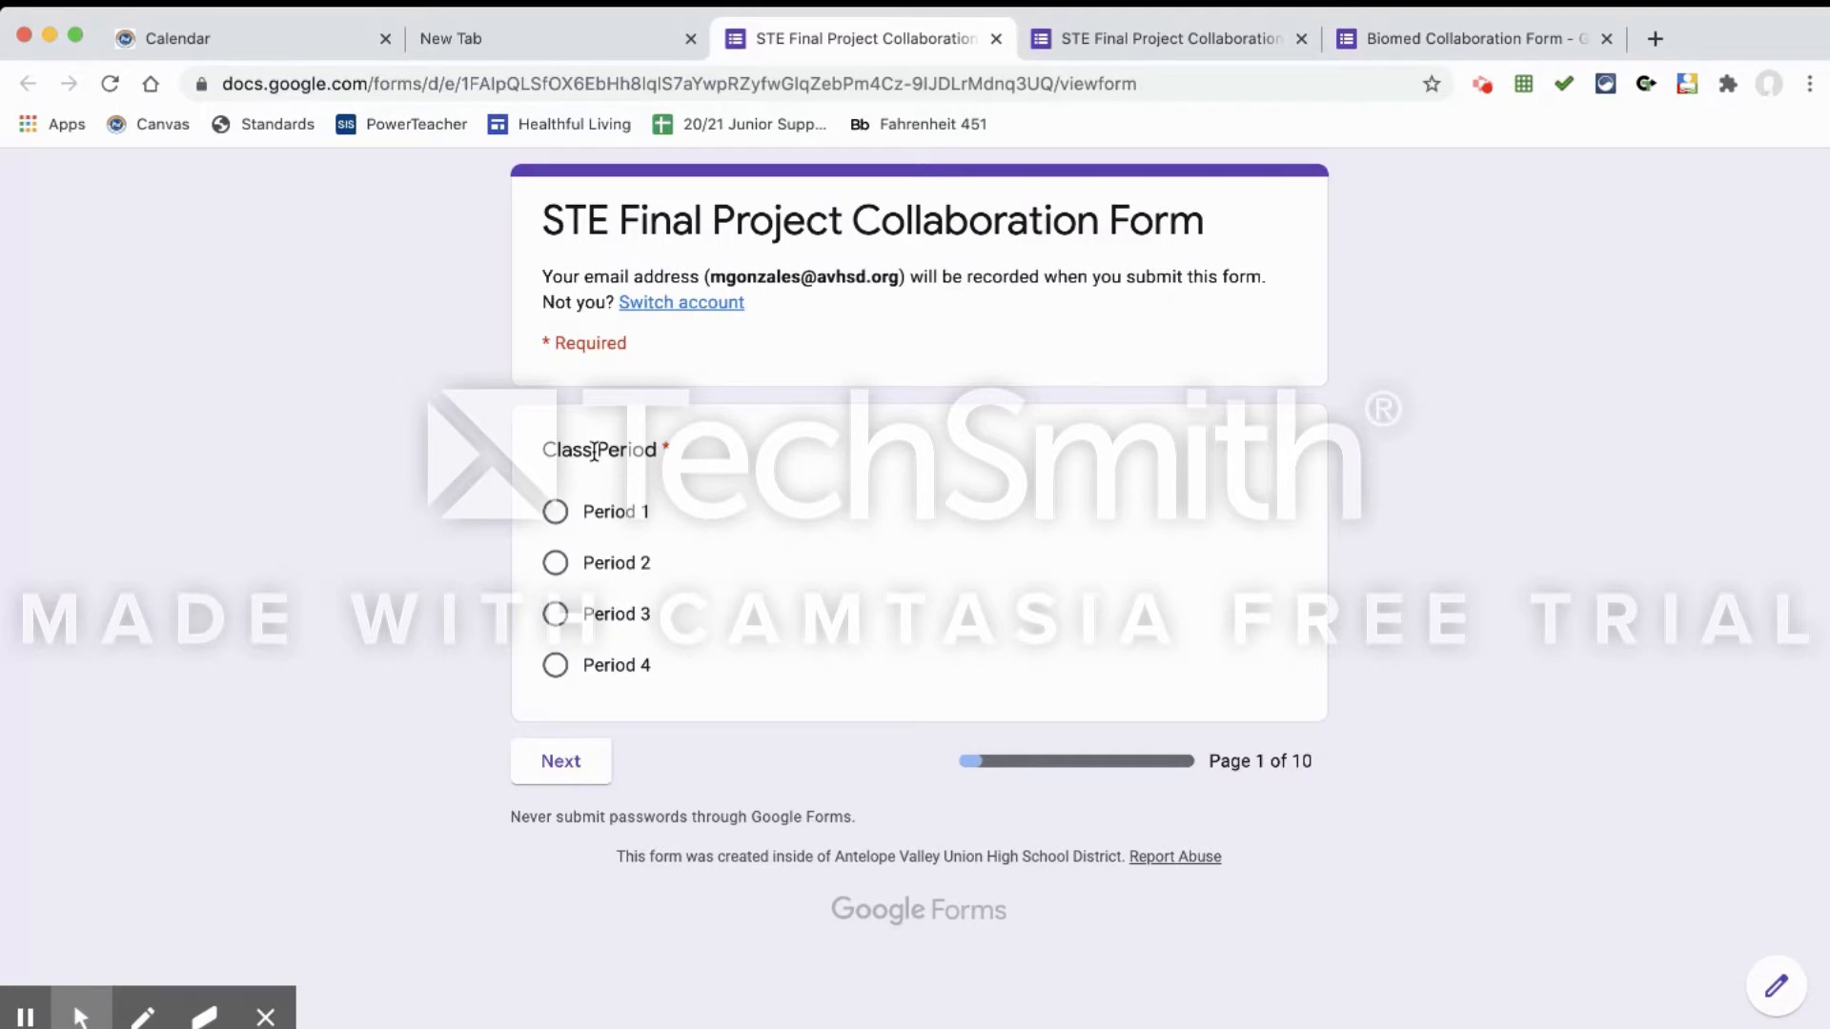
# - Walk through the live STE Final Project form by choosing Period 1, picking a partner from the list and continuing to the following page
pyautogui.click(557, 513)
pyautogui.click(549, 768)
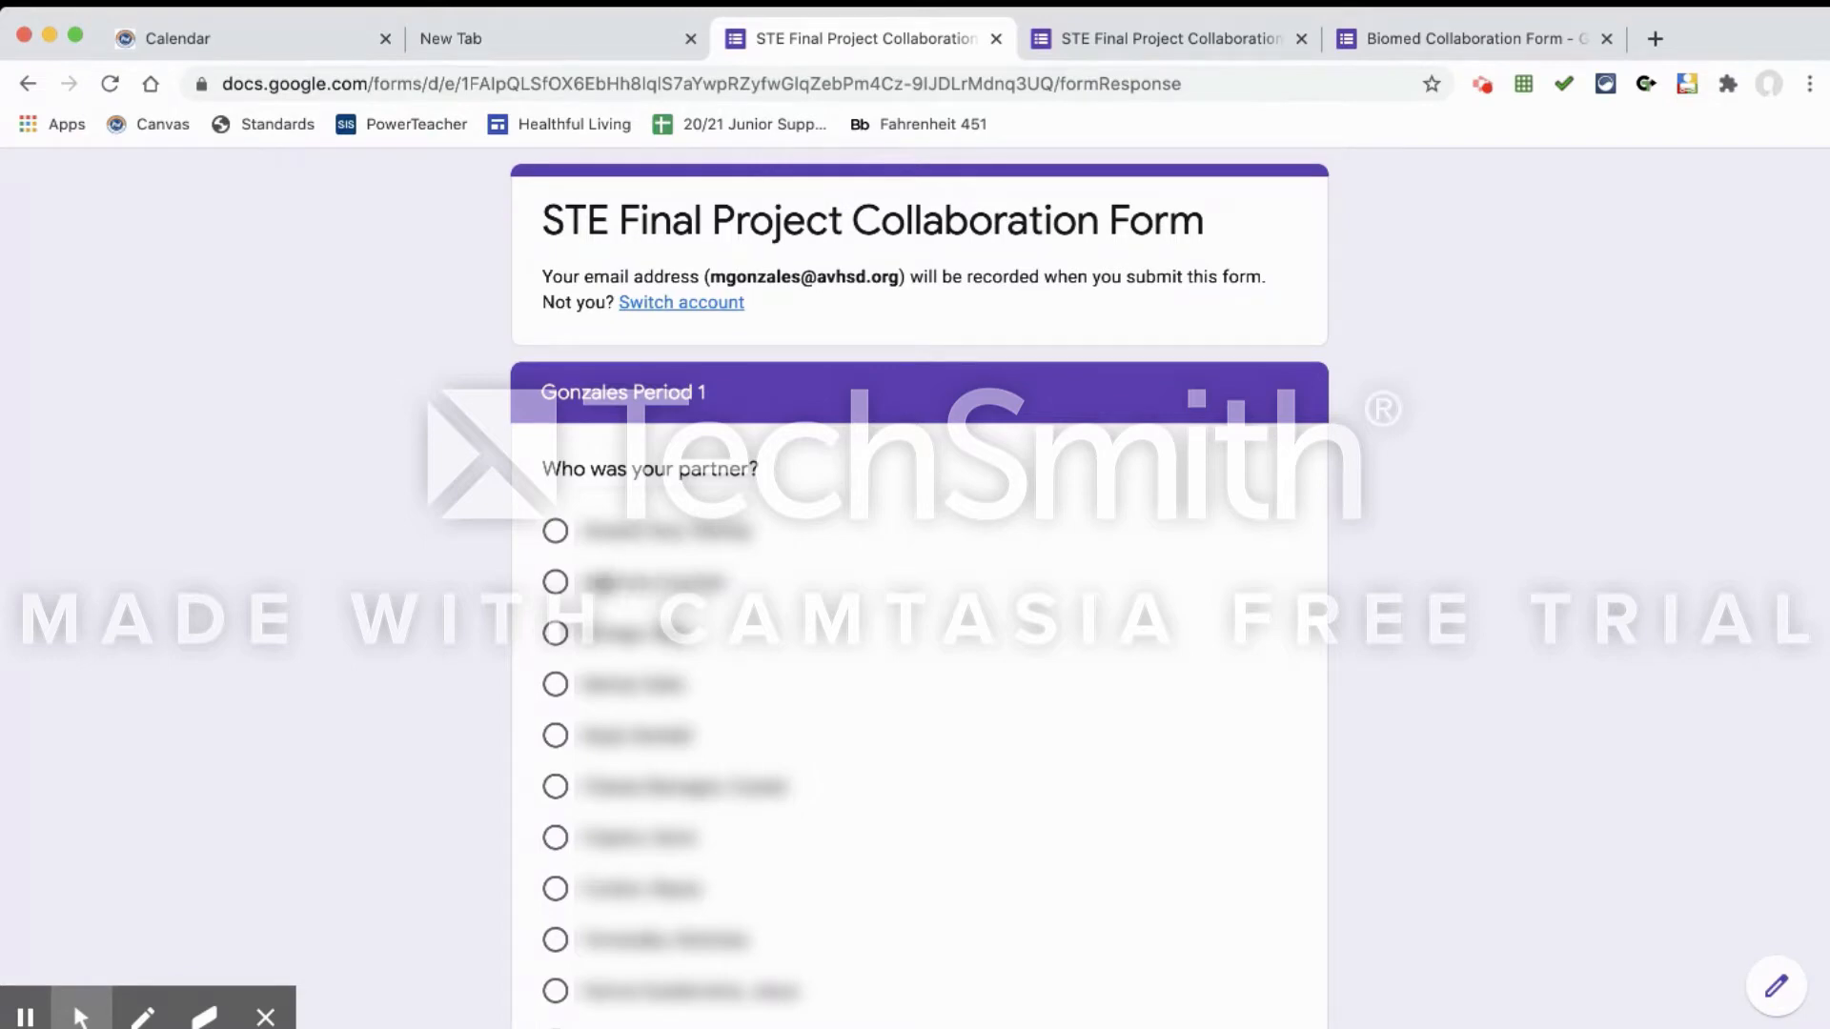
pyautogui.click(558, 585)
pyautogui.scroll(-10, 1389, 544)
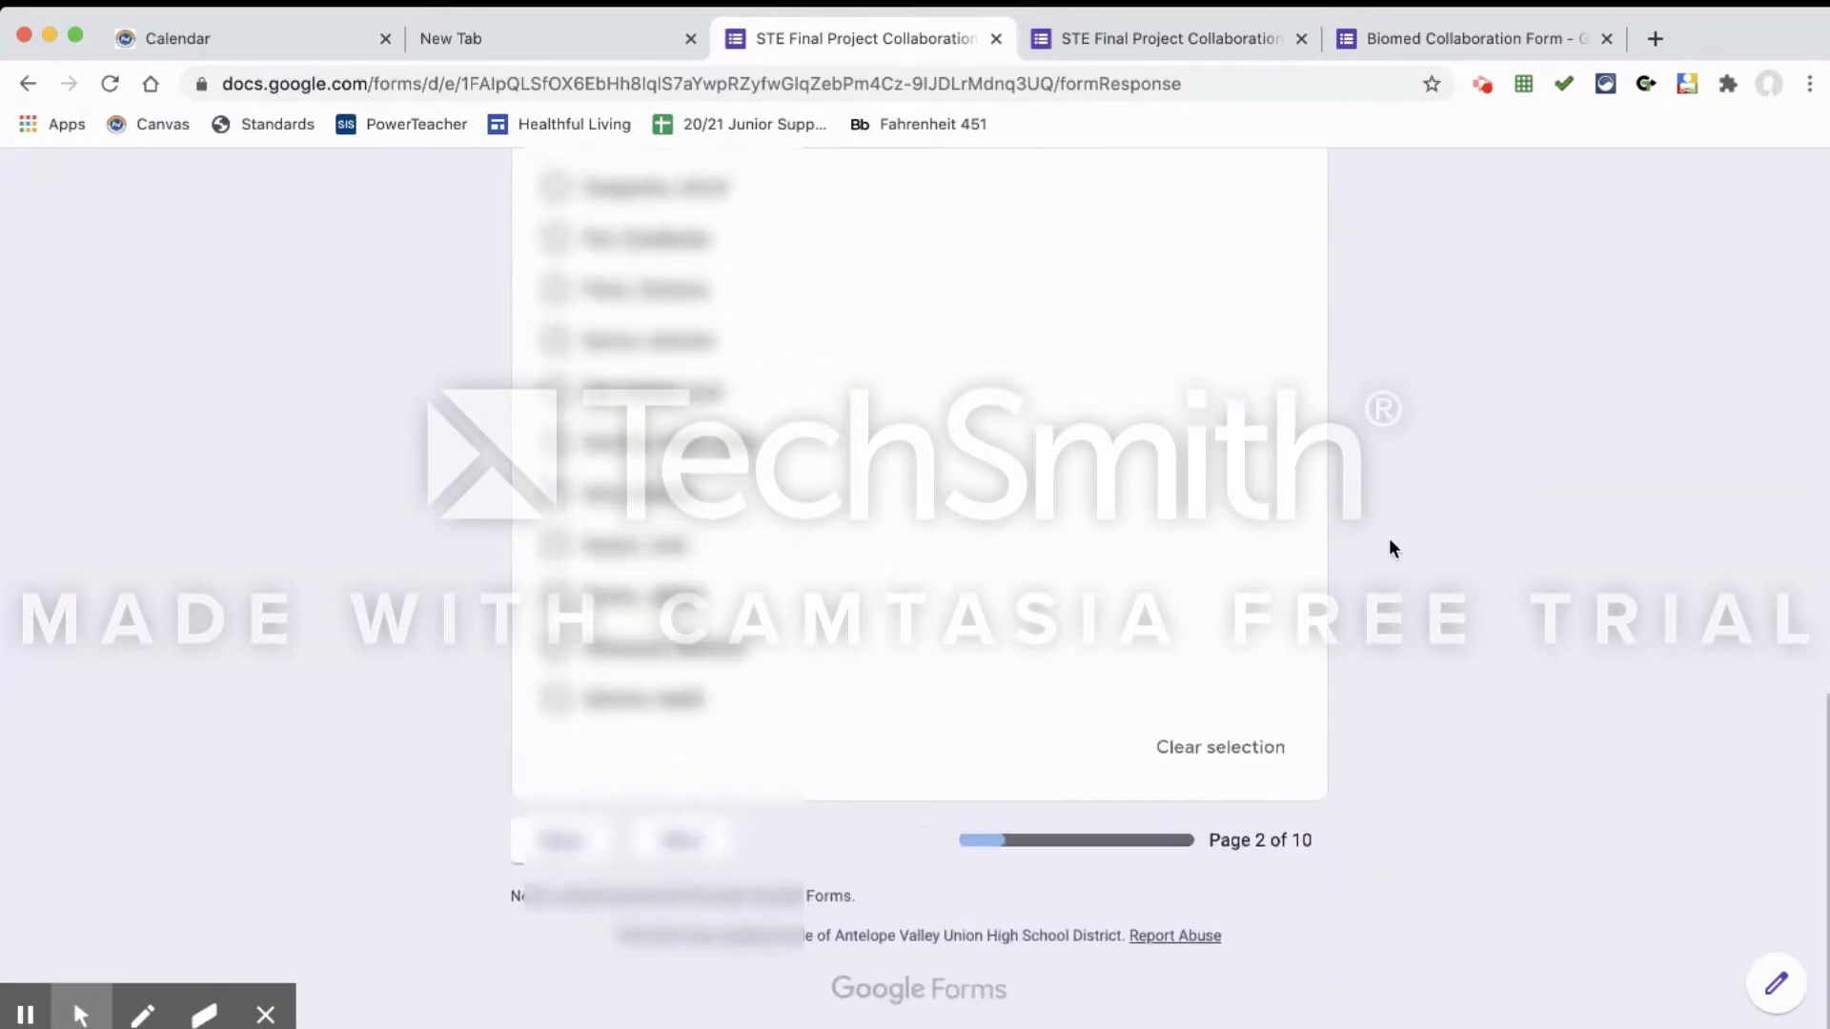
pyautogui.click(700, 848)
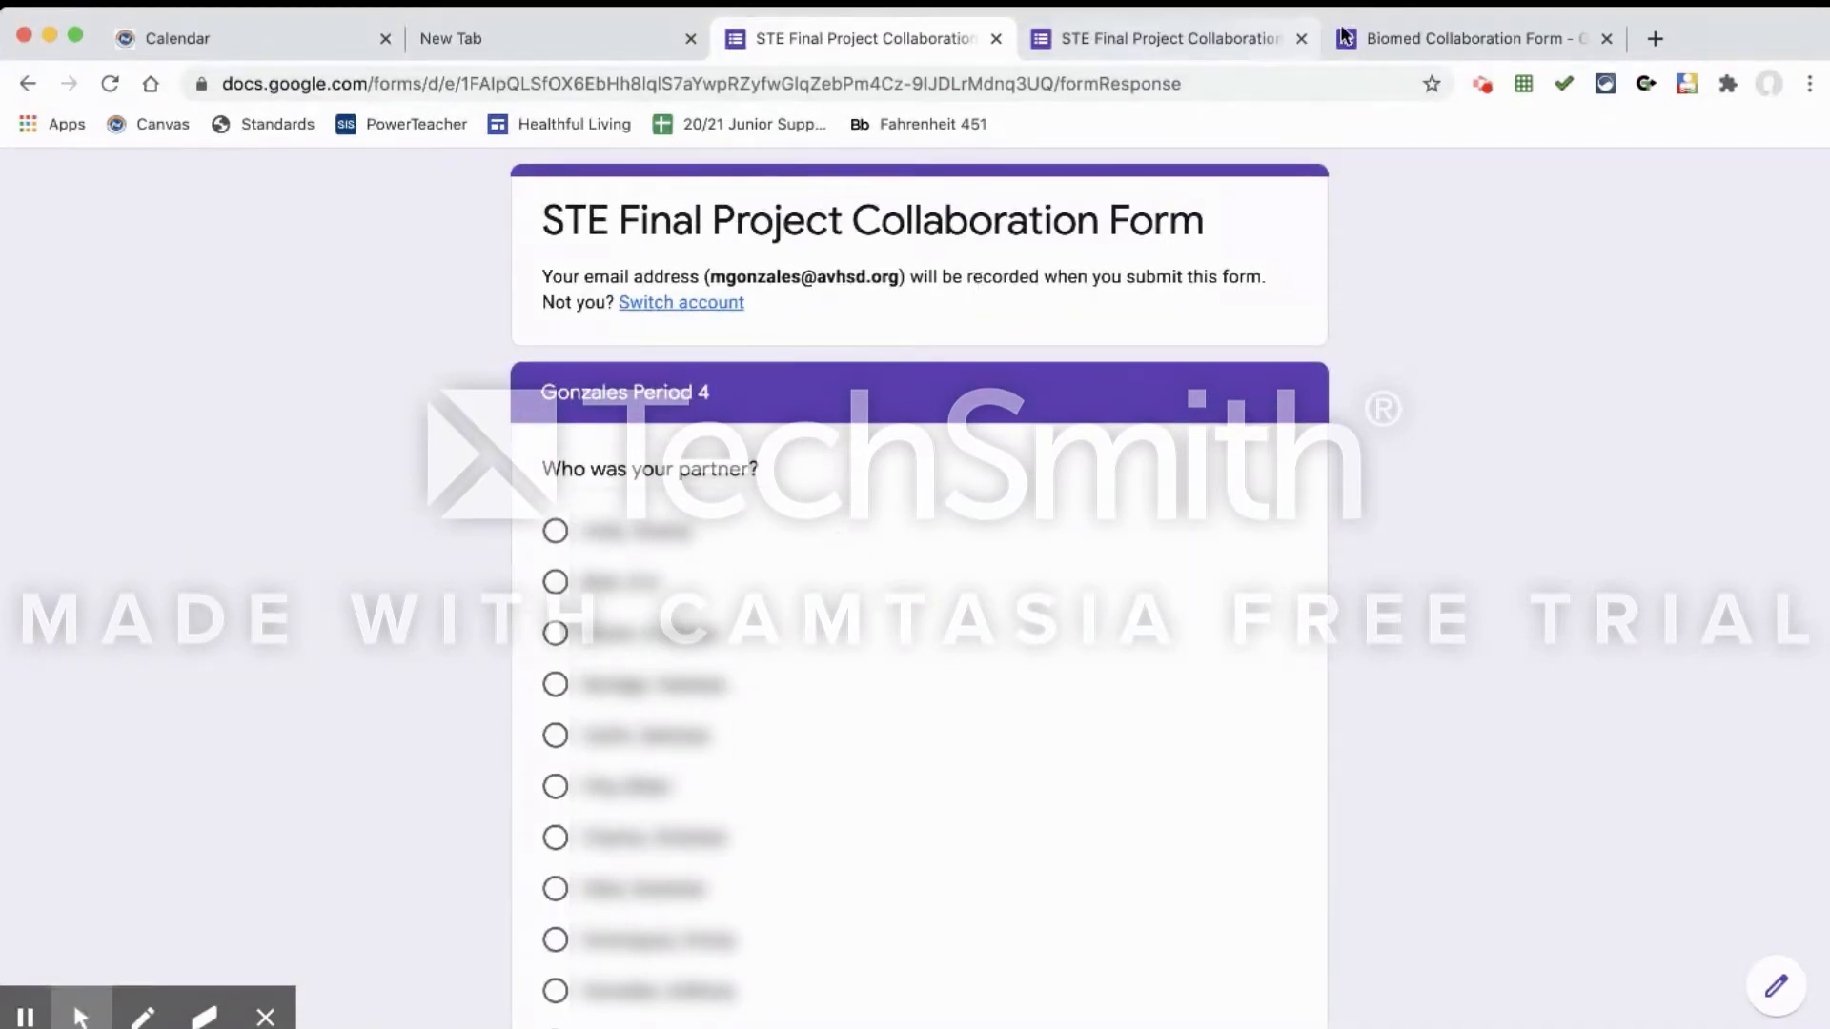
# - Switch to the Biomed Collaboration Form editor and review its sections, including Preparedness, Quality of Work and Responsibilities
pyautogui.click(1407, 38)
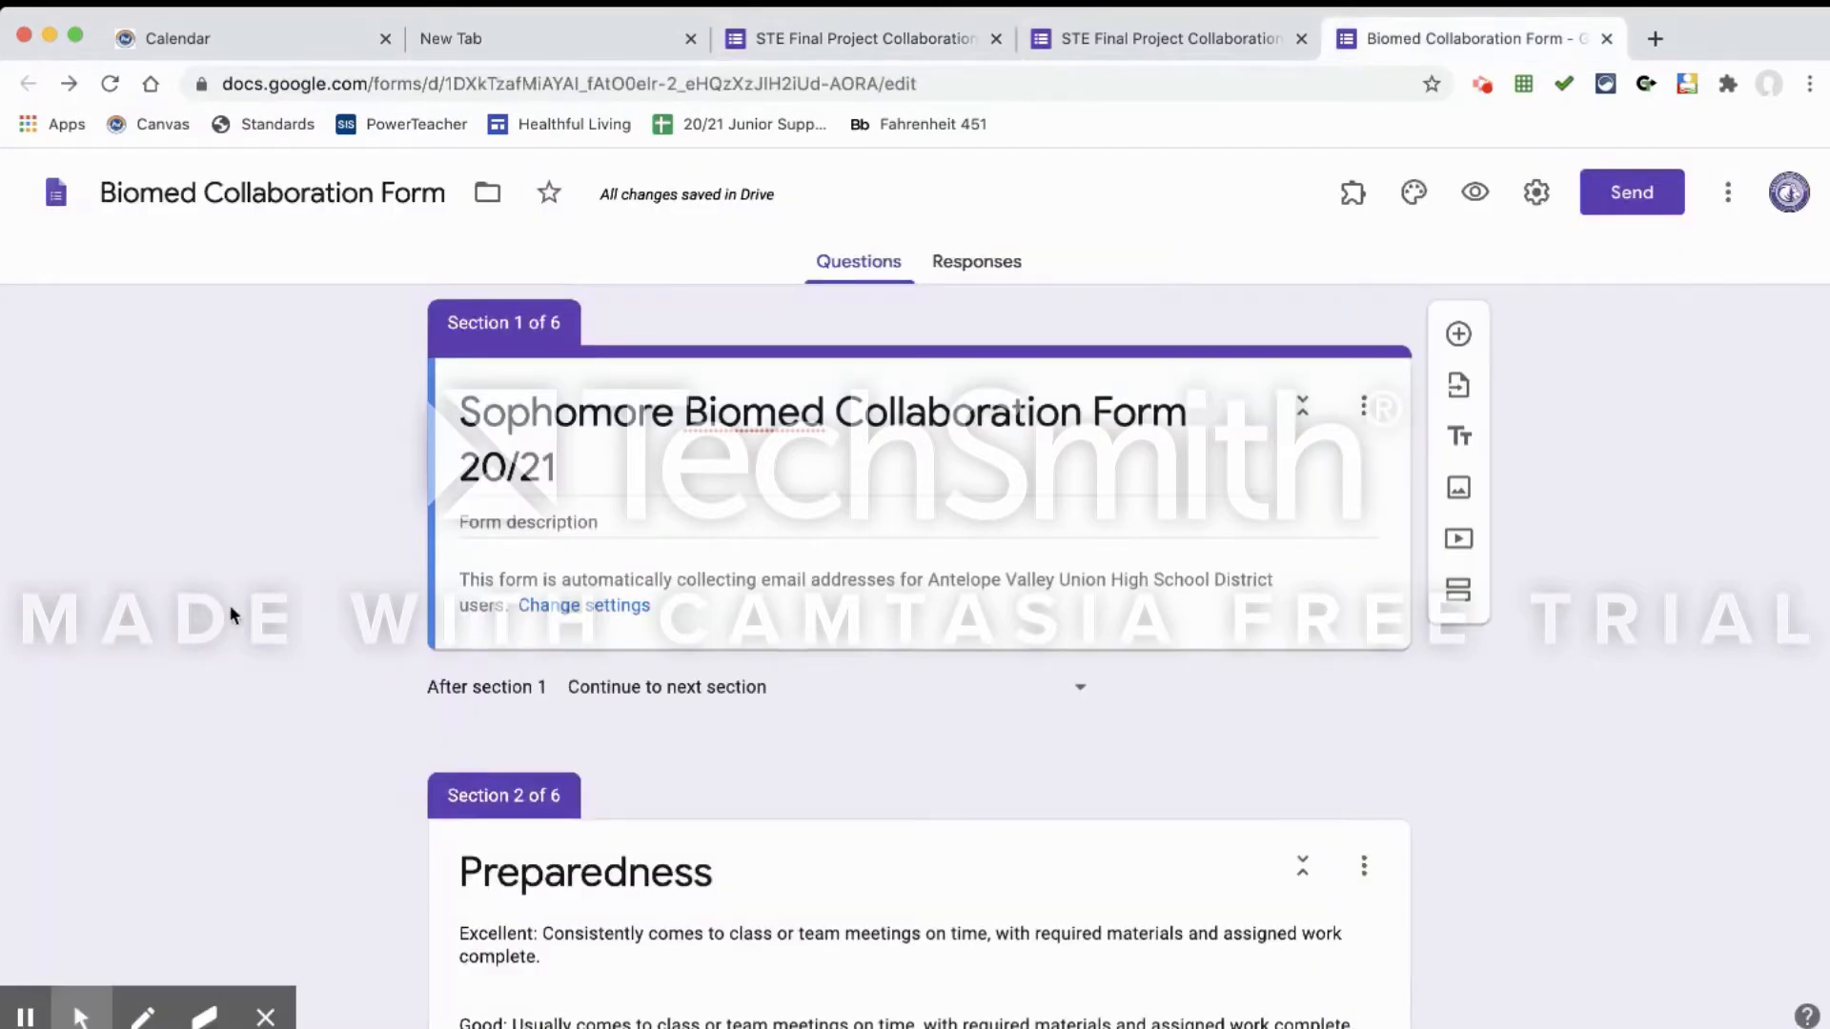
pyautogui.scroll(-3, 529, 486)
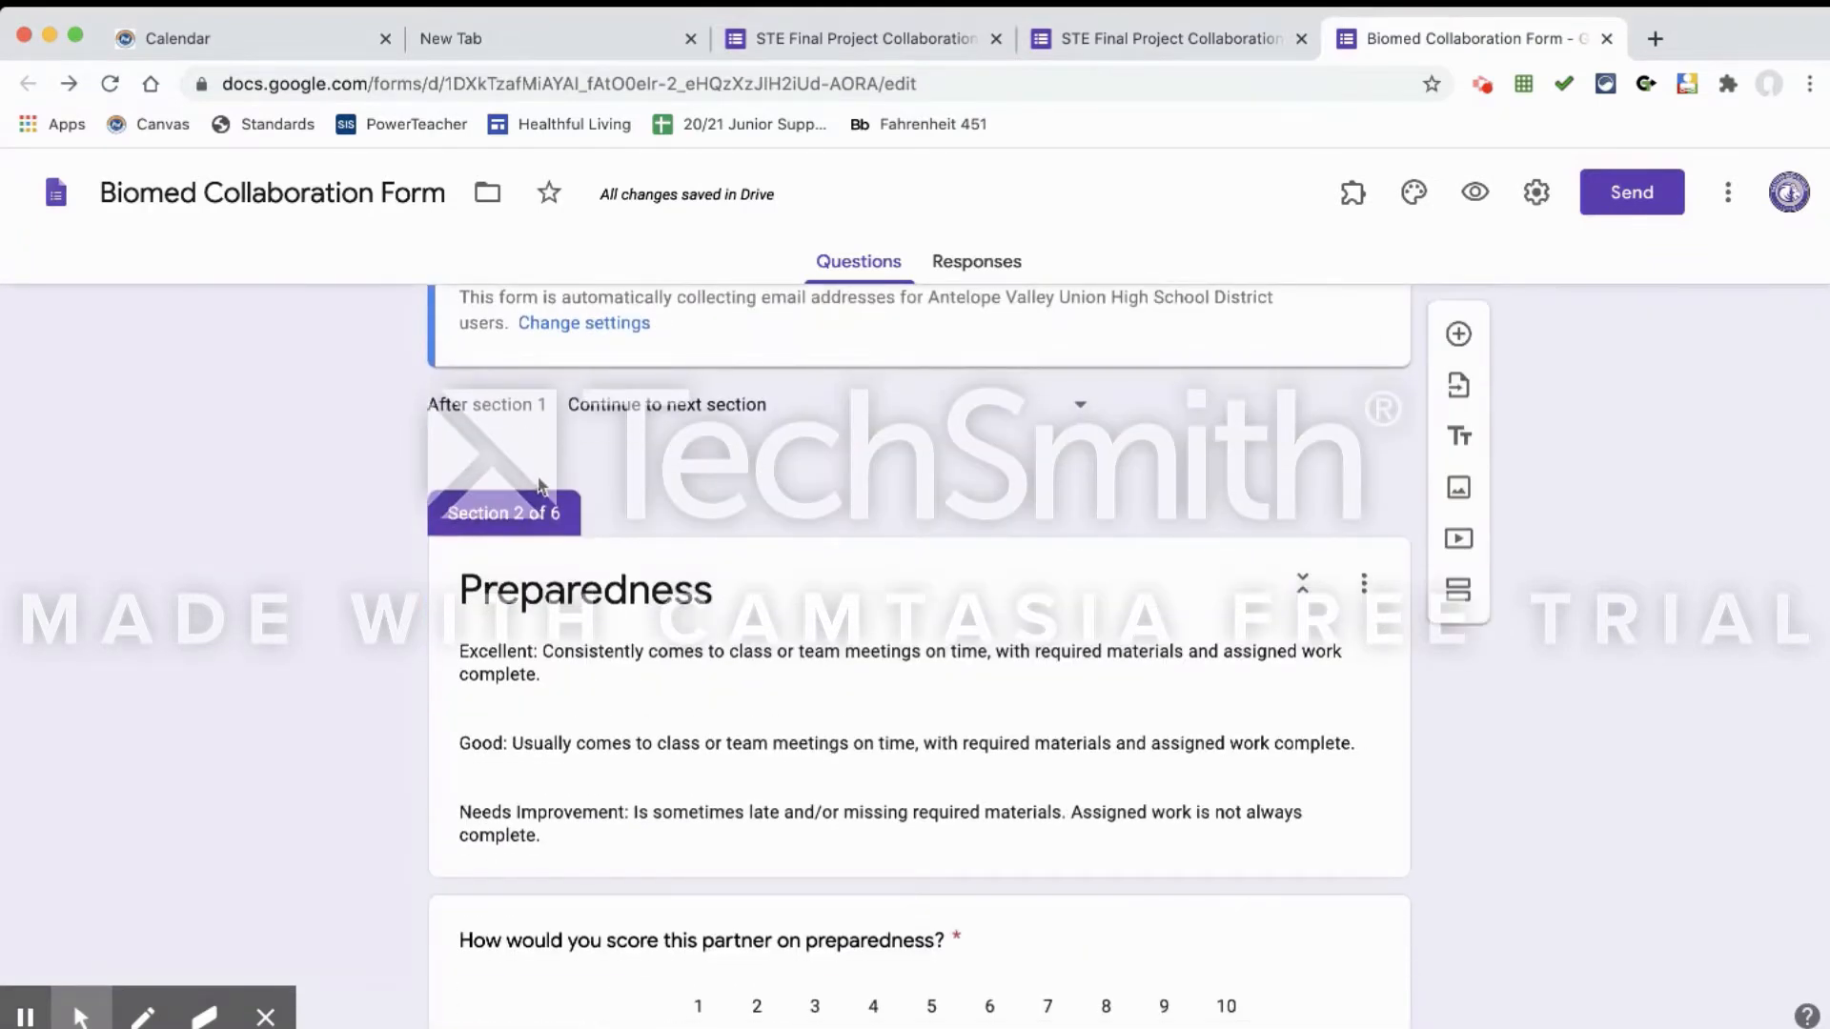
pyautogui.scroll(-1, 538, 486)
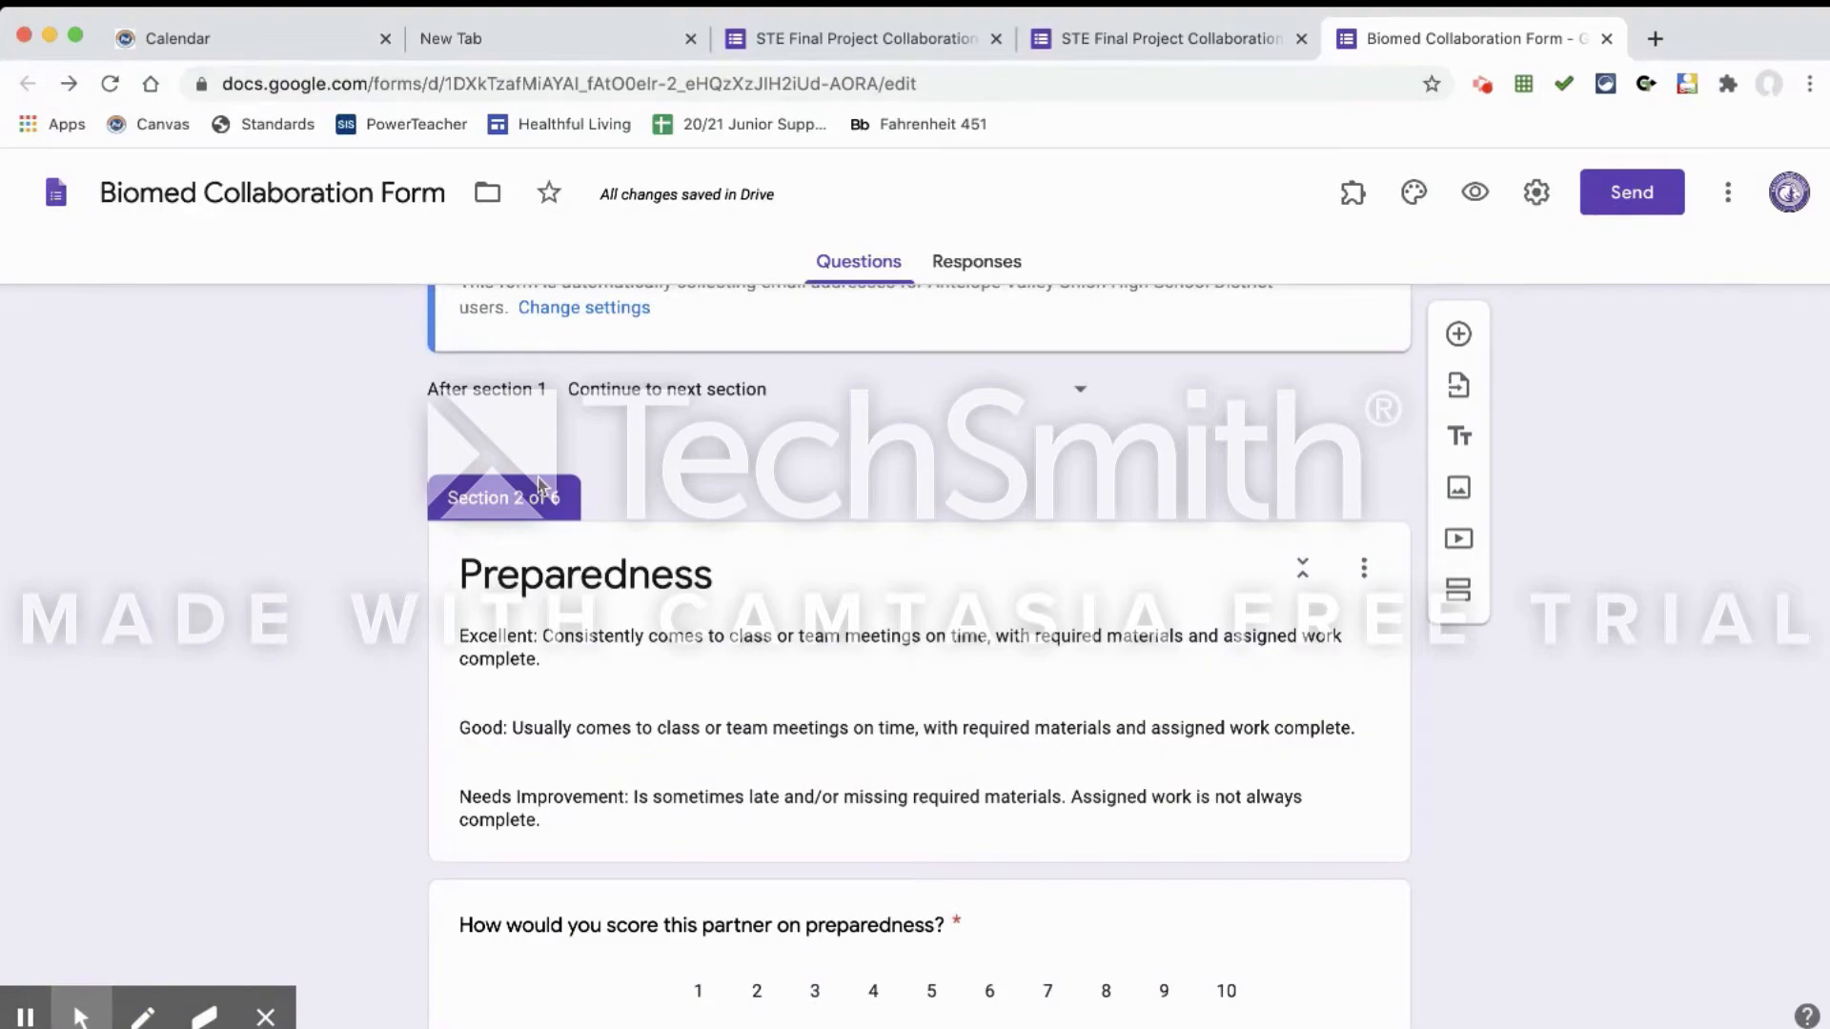
pyautogui.scroll(-15, 539, 486)
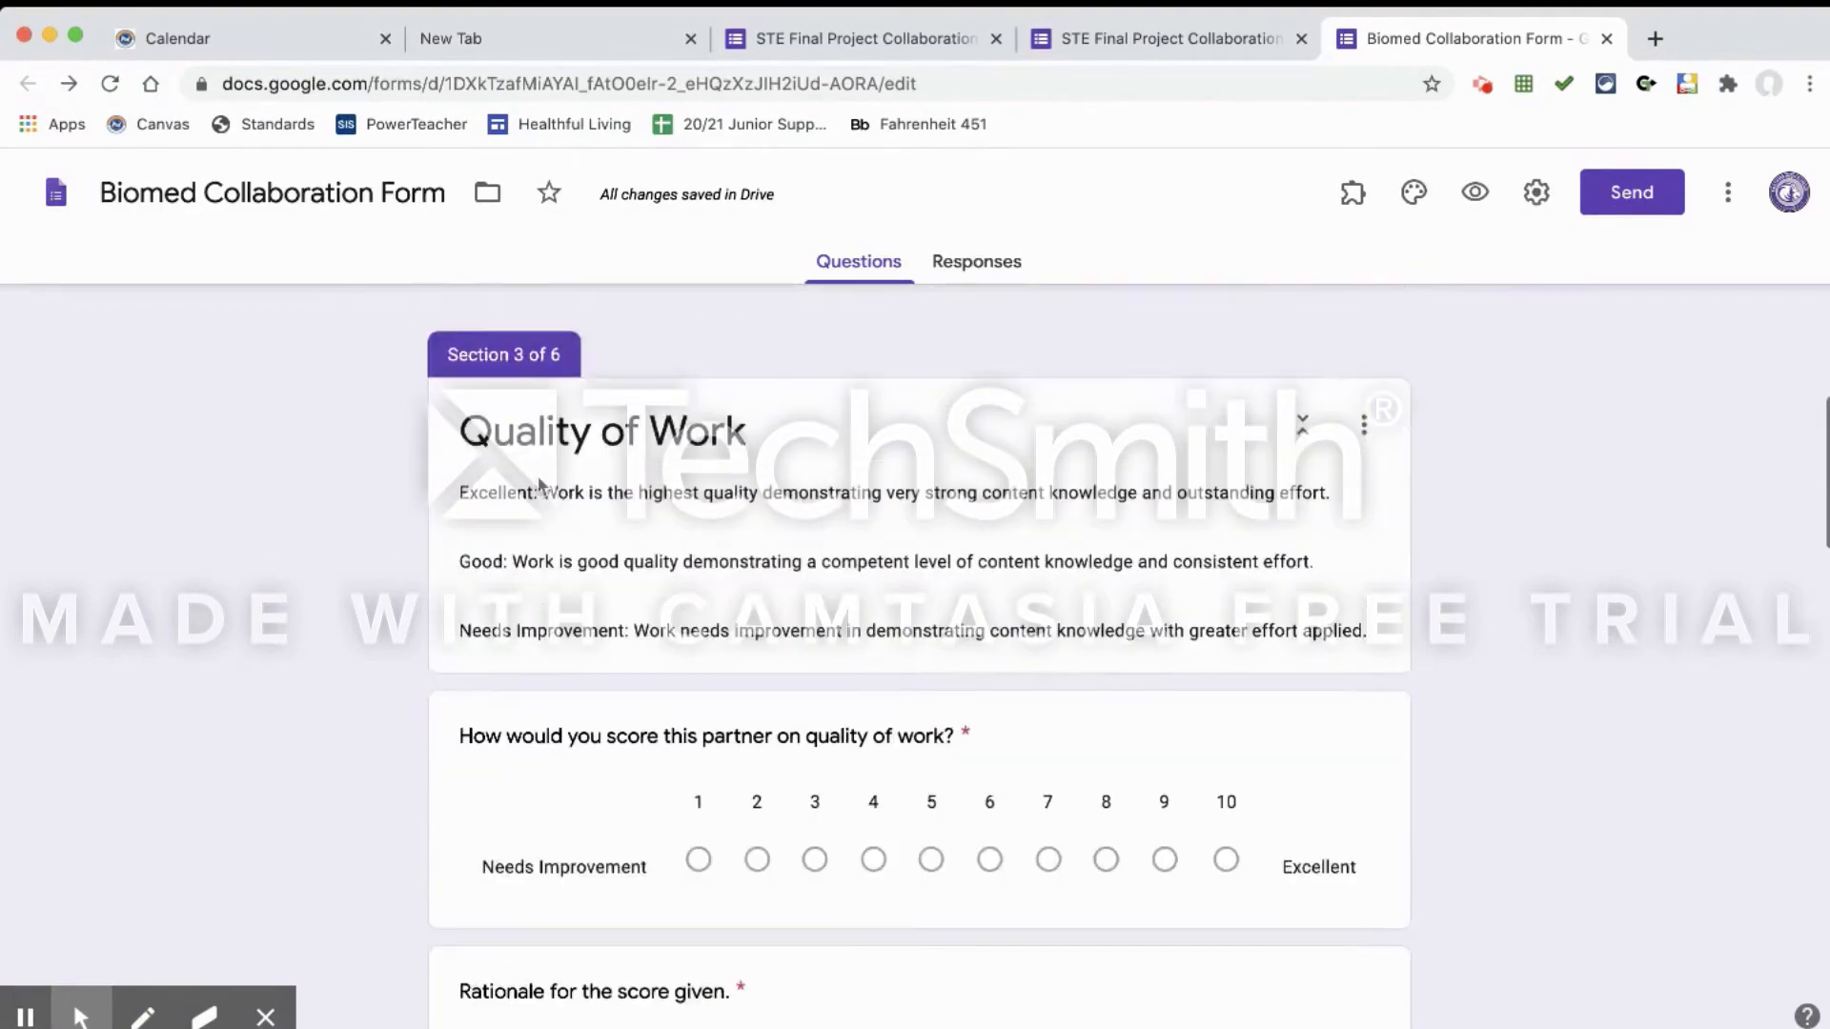
pyautogui.scroll(-10, 539, 486)
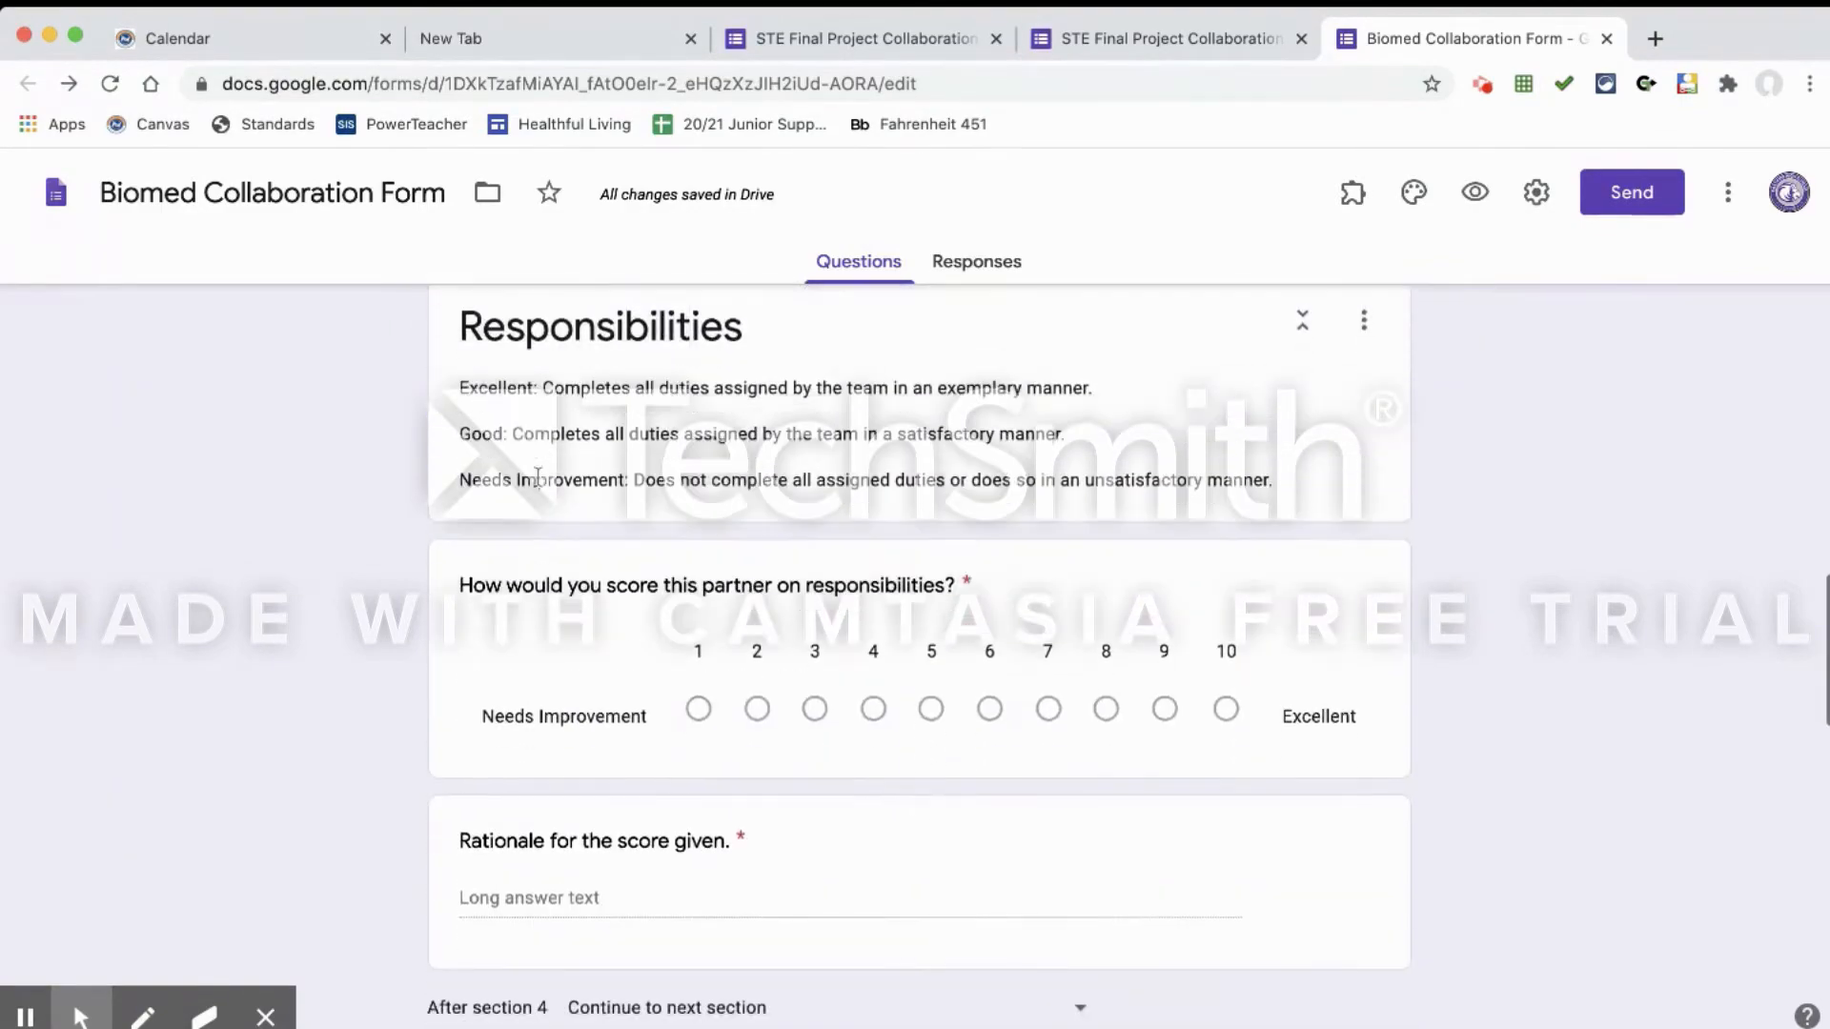
pyautogui.scroll(20, 538, 479)
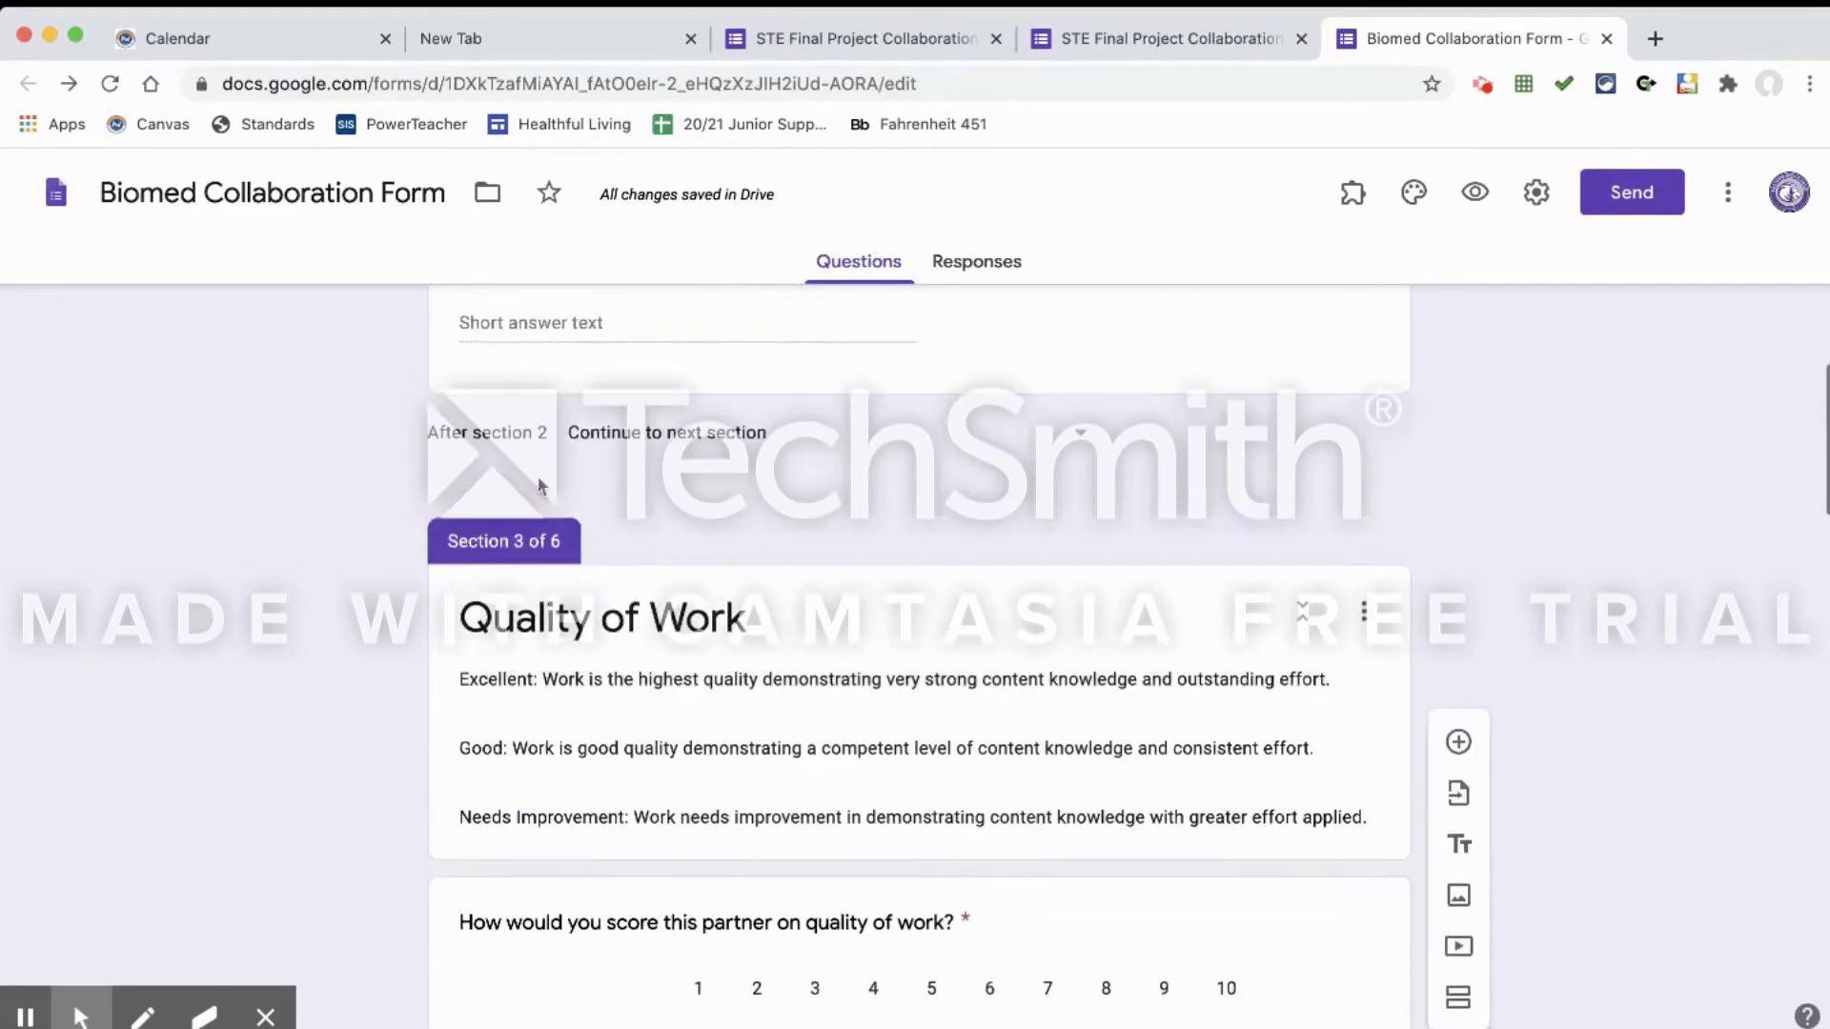
pyautogui.scroll(6, 538, 476)
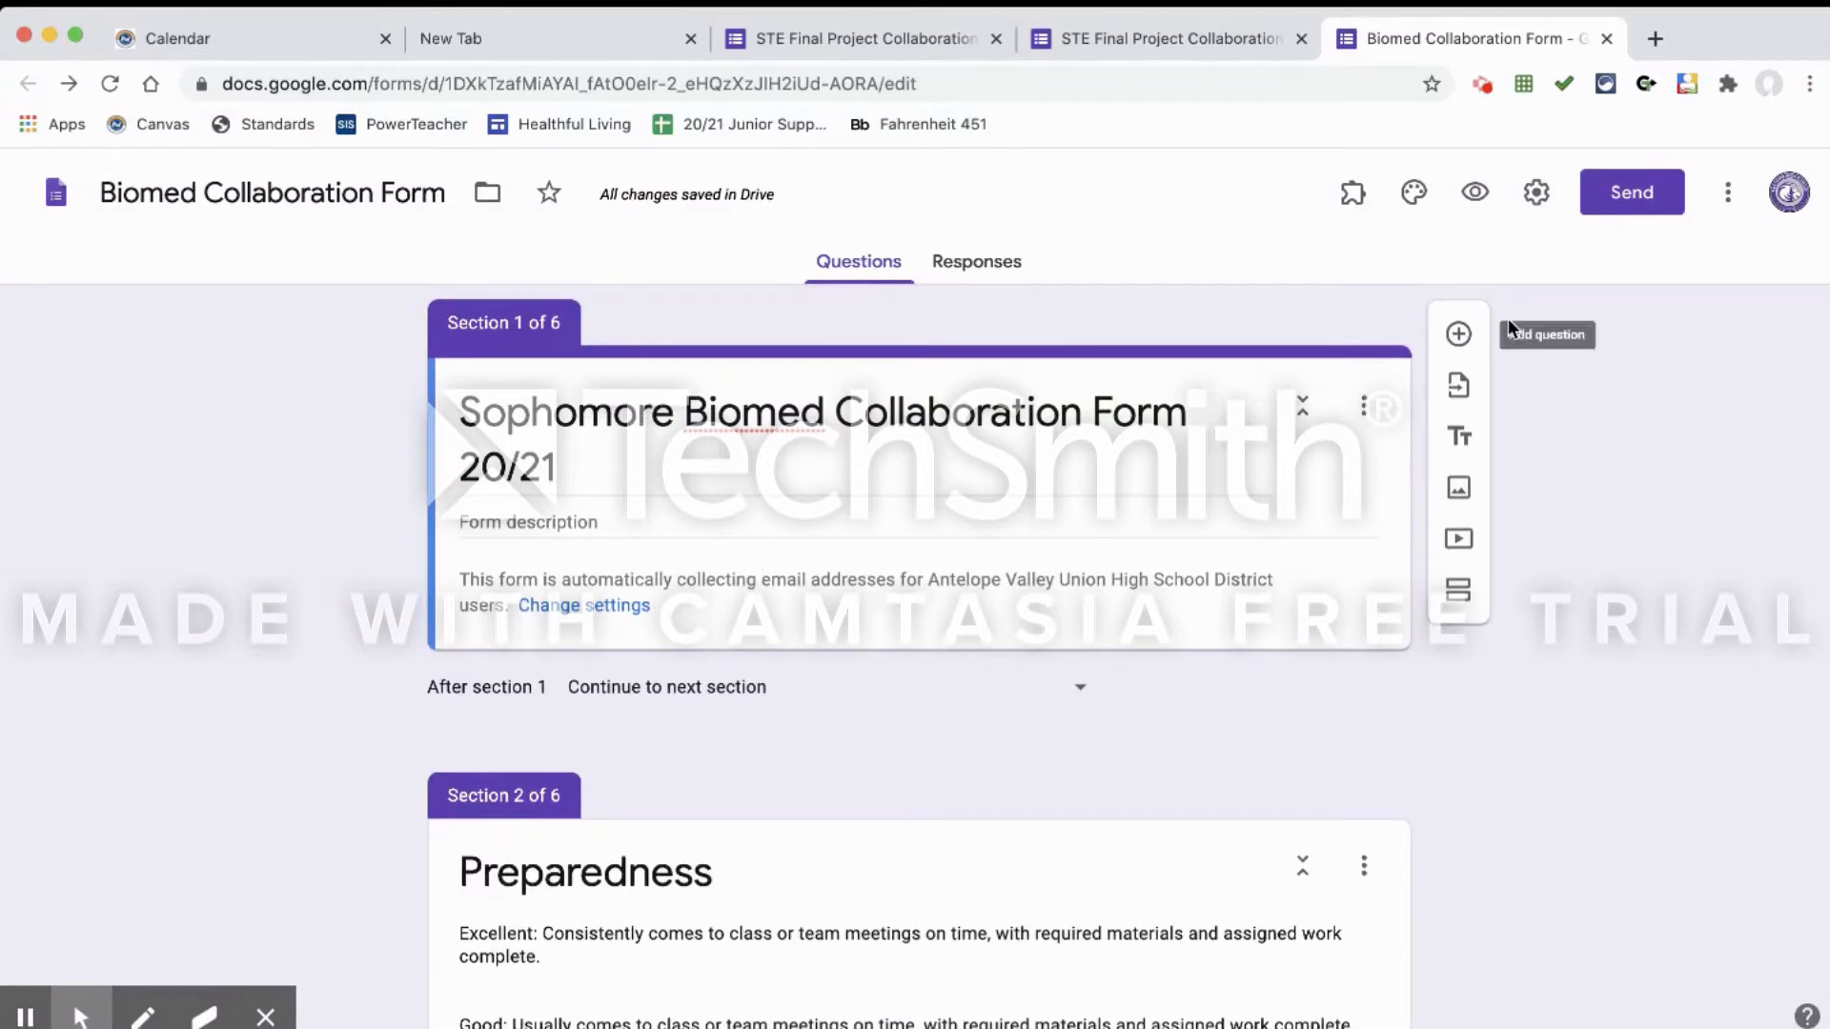
# - Add a question to the form's first section reading "What is your English Period?"
pyautogui.click(1480, 330)
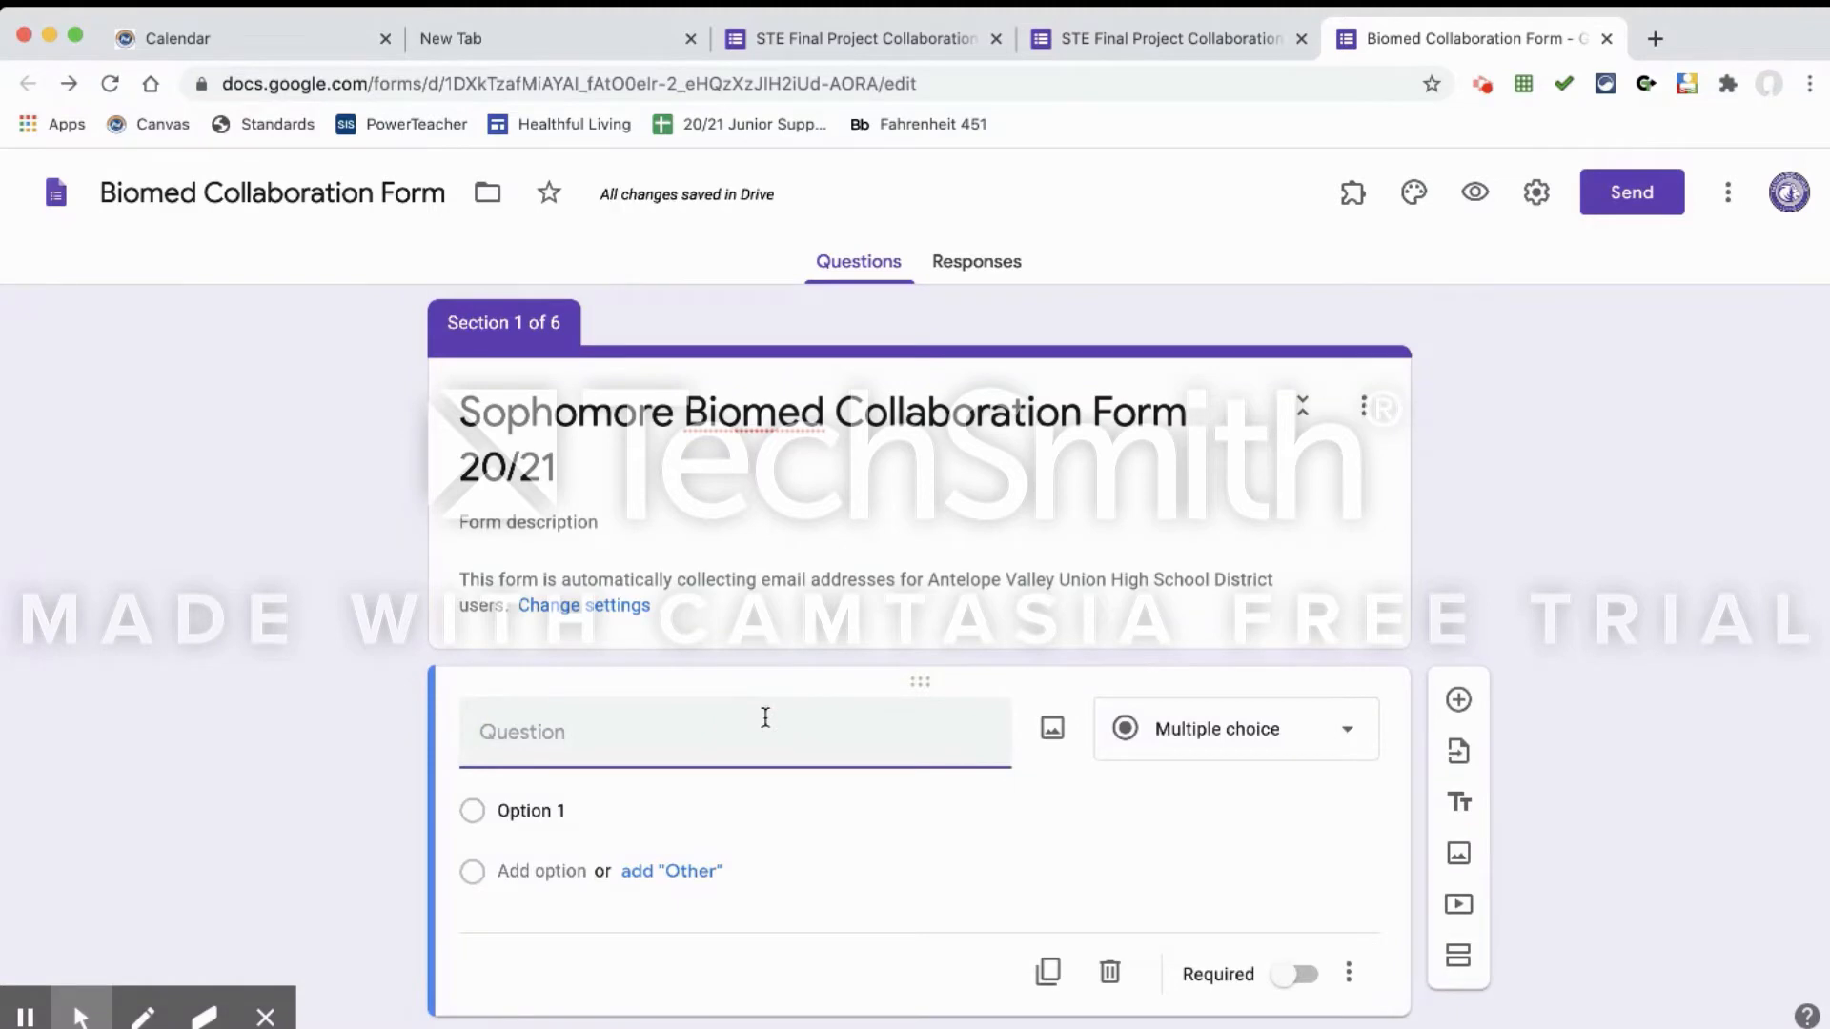
pyautogui.write('What is your English ')
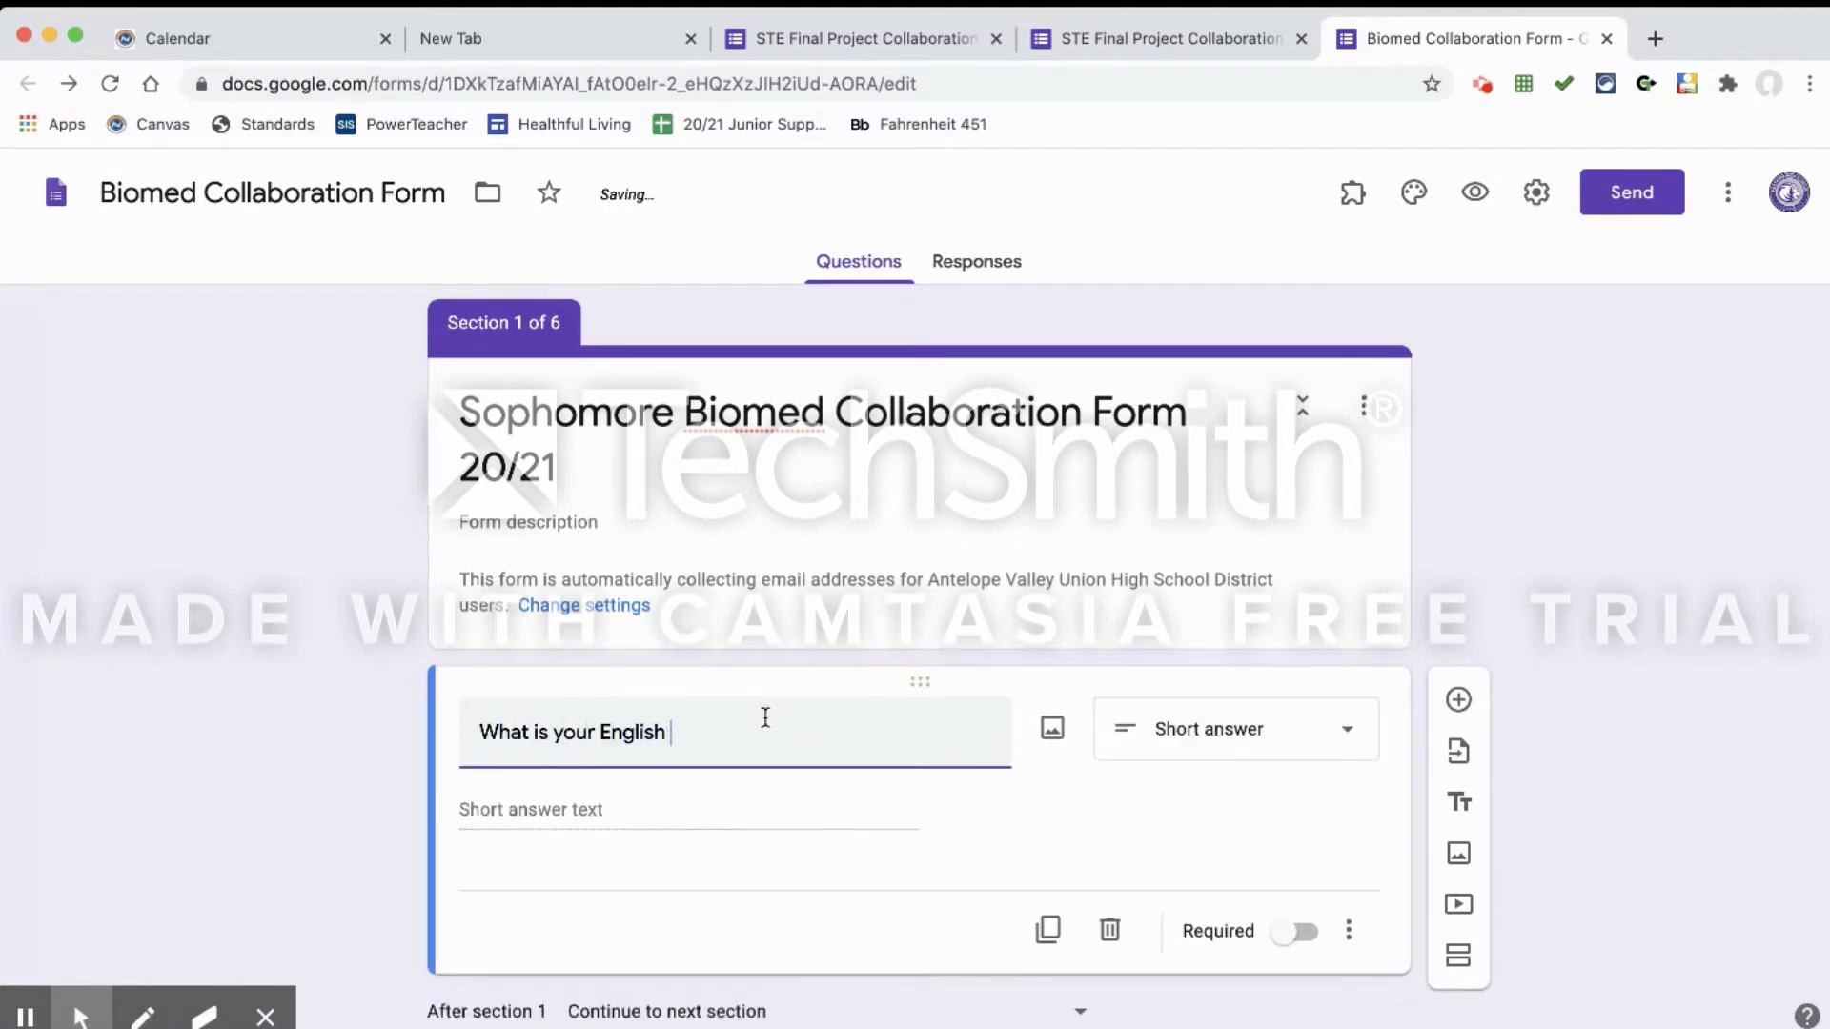
pyautogui.write('Period?')
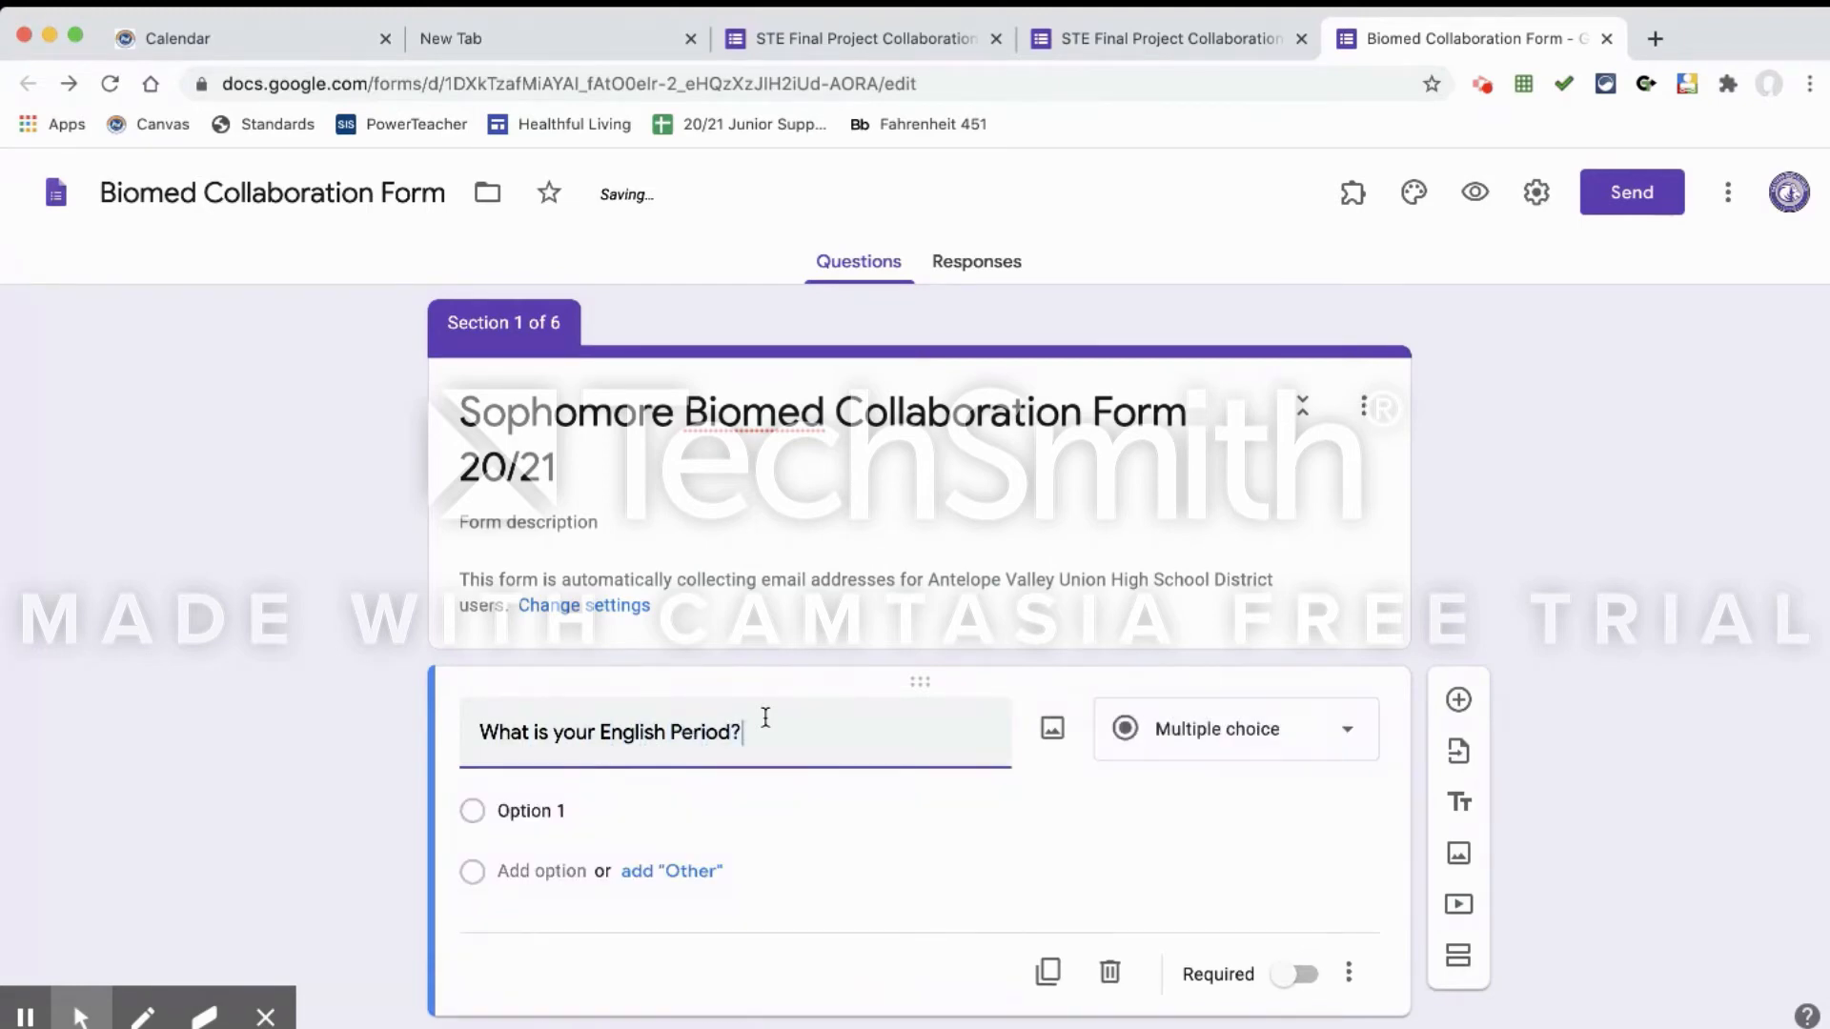
# - Give the English period question the options Period 1, Period 2, Period 3 and Period 4, and make it required
pyautogui.click(618, 811)
pyautogui.write('Period 1')
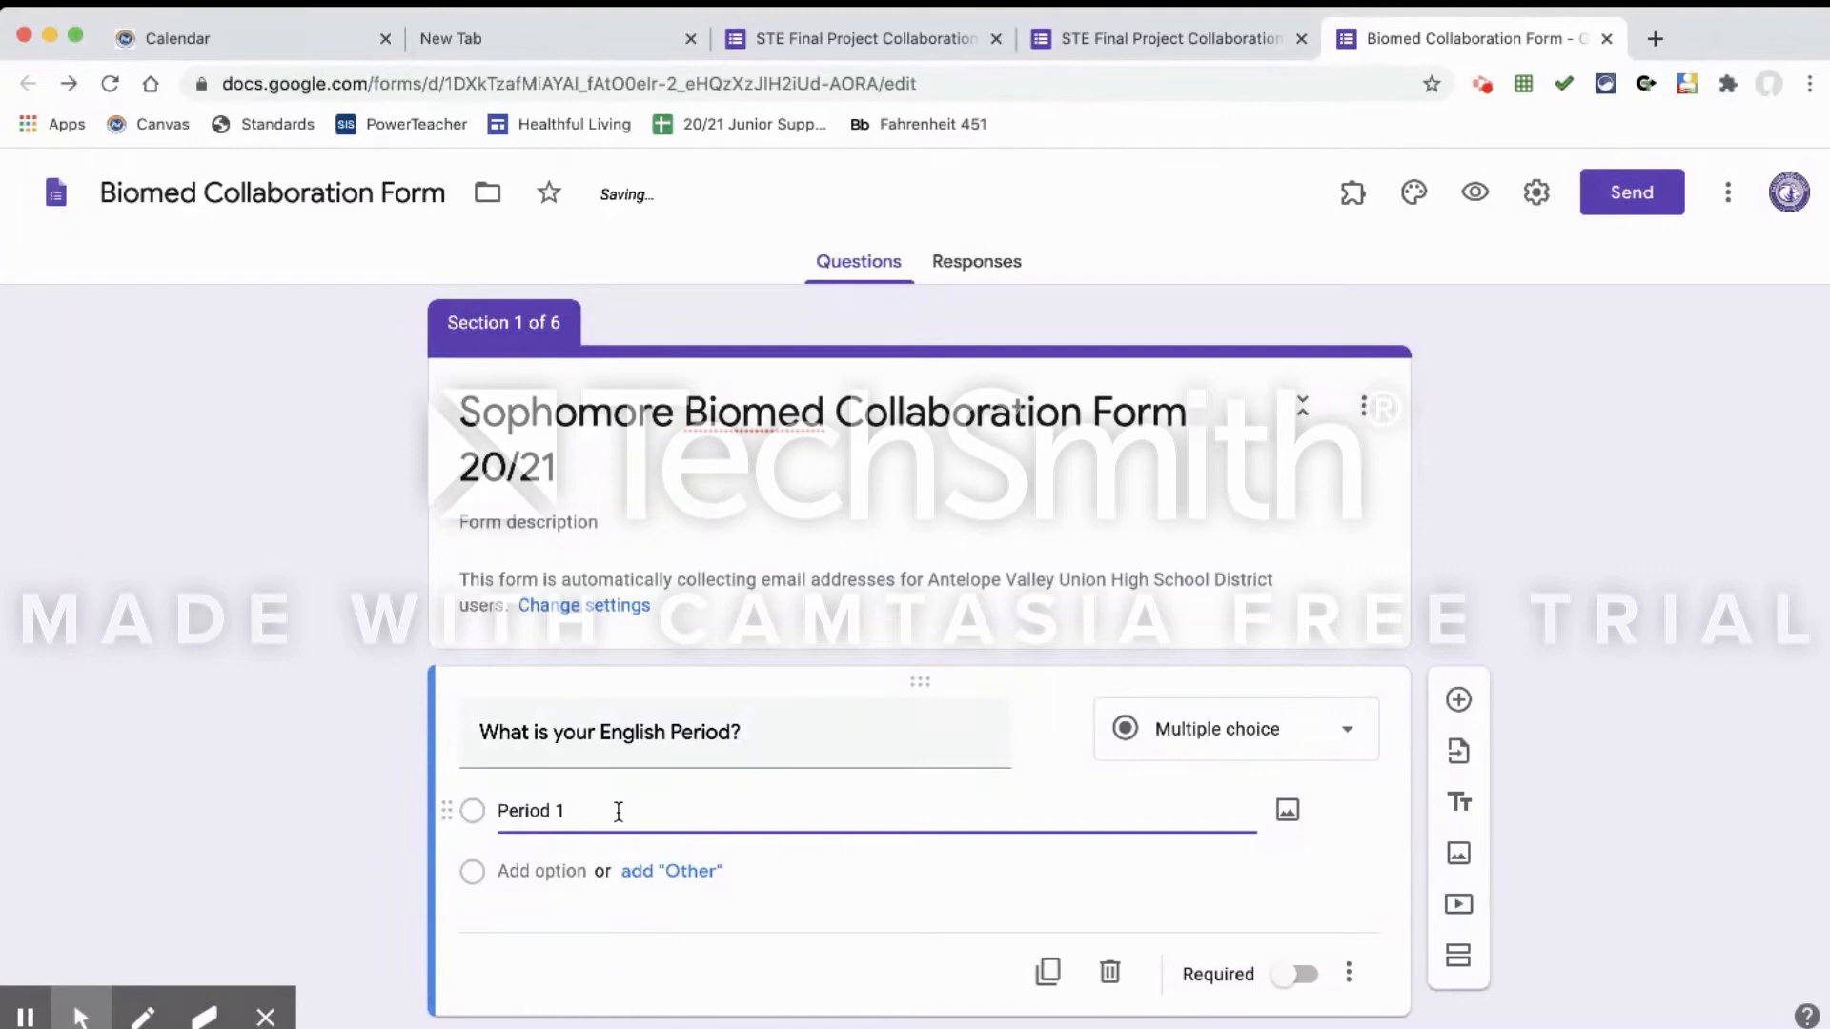
pyautogui.press('Return')
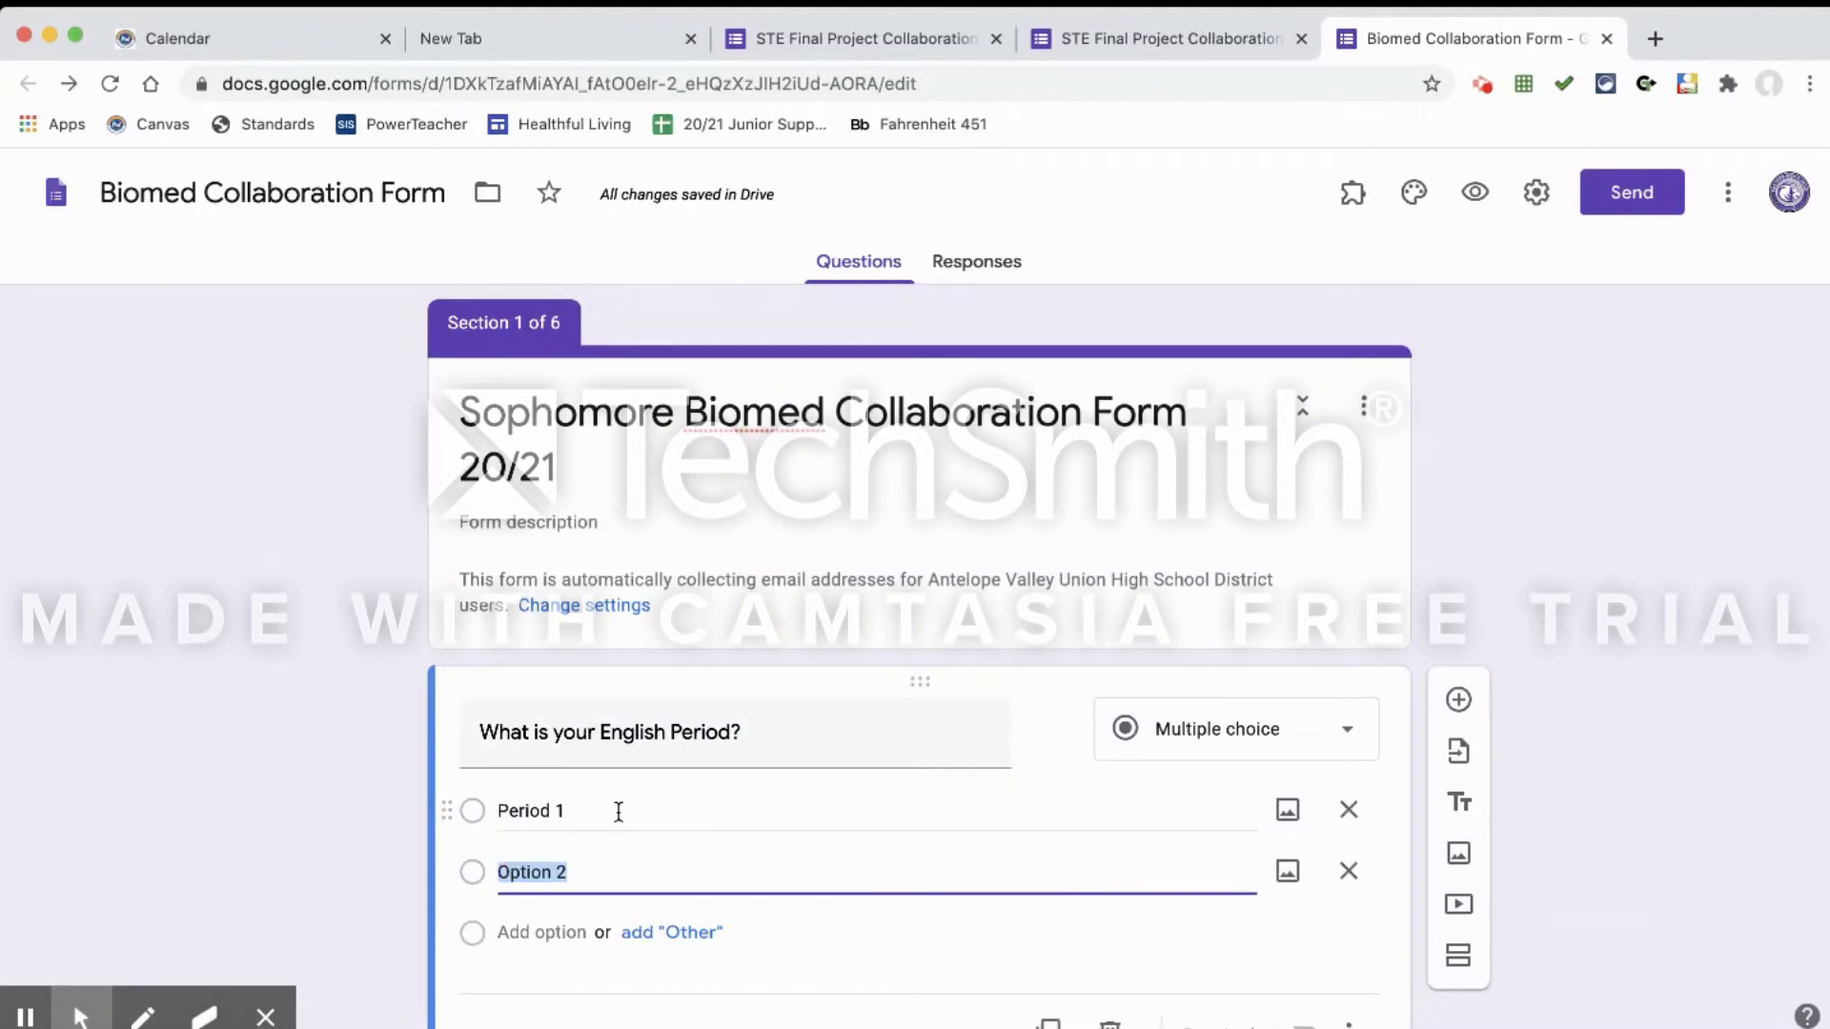
pyautogui.write('Period 2')
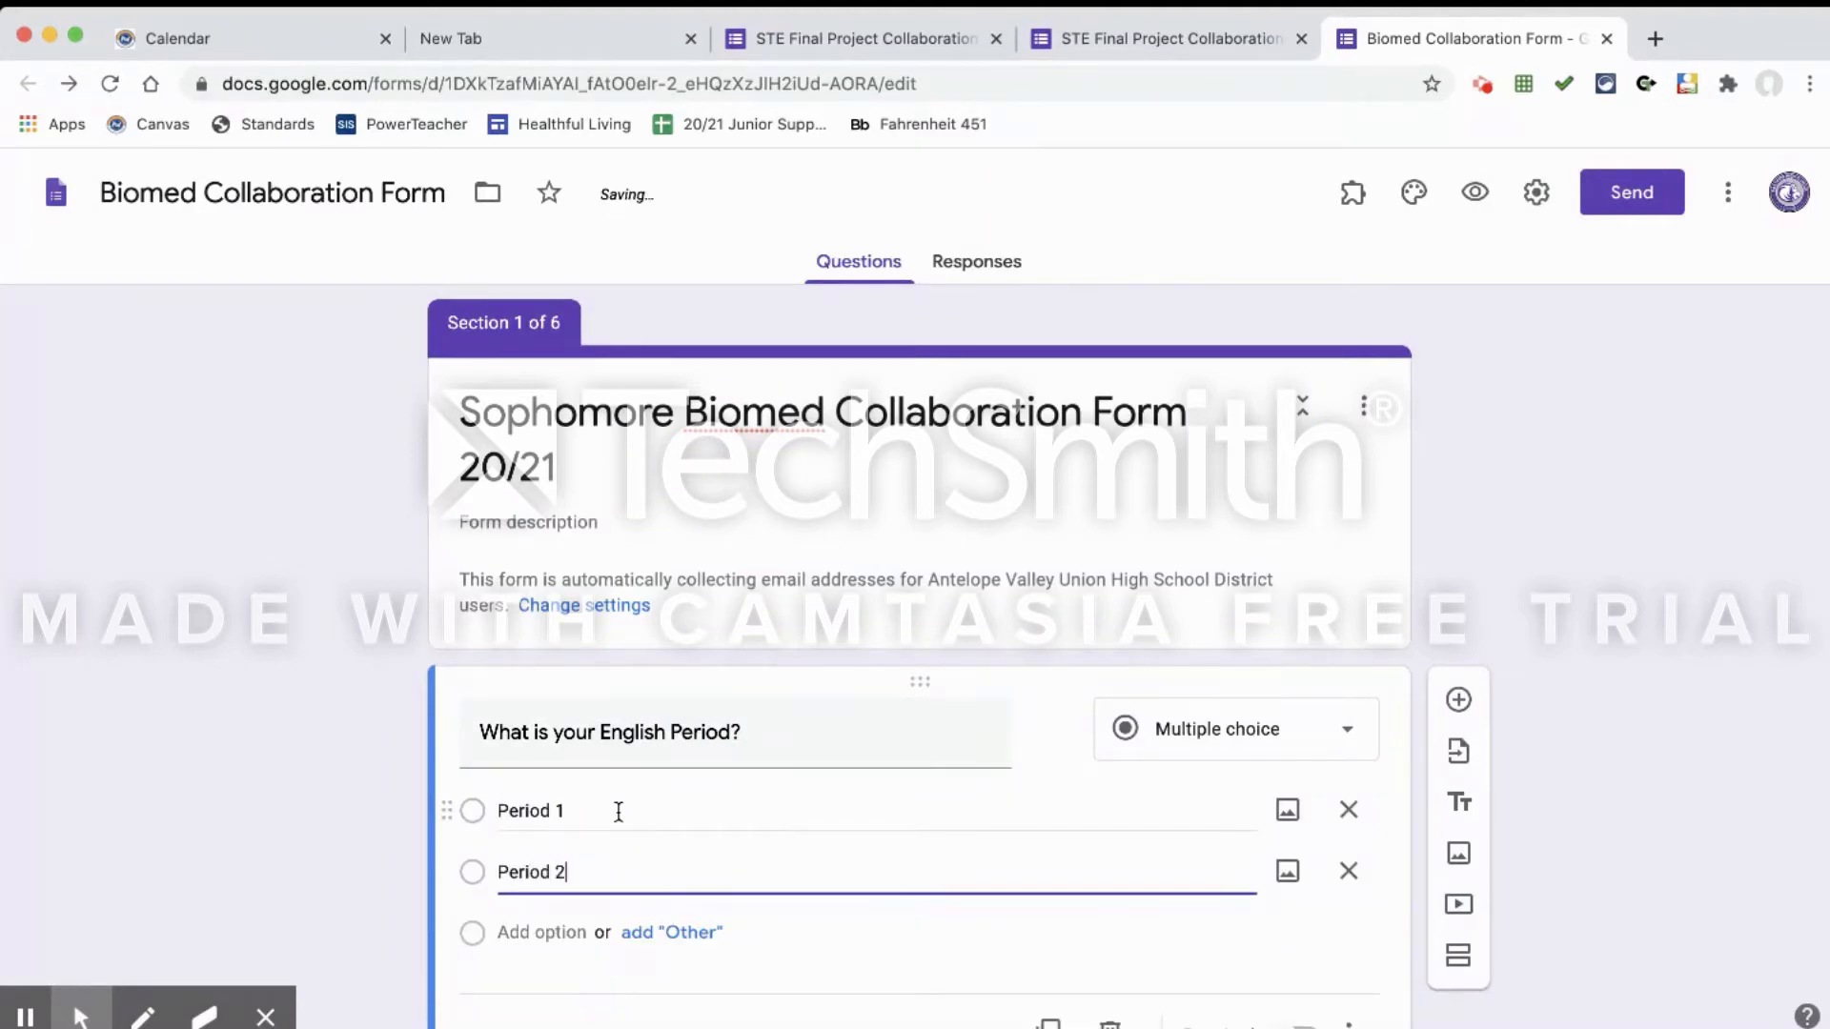
pyautogui.press('Return')
pyautogui.write('Period 3')
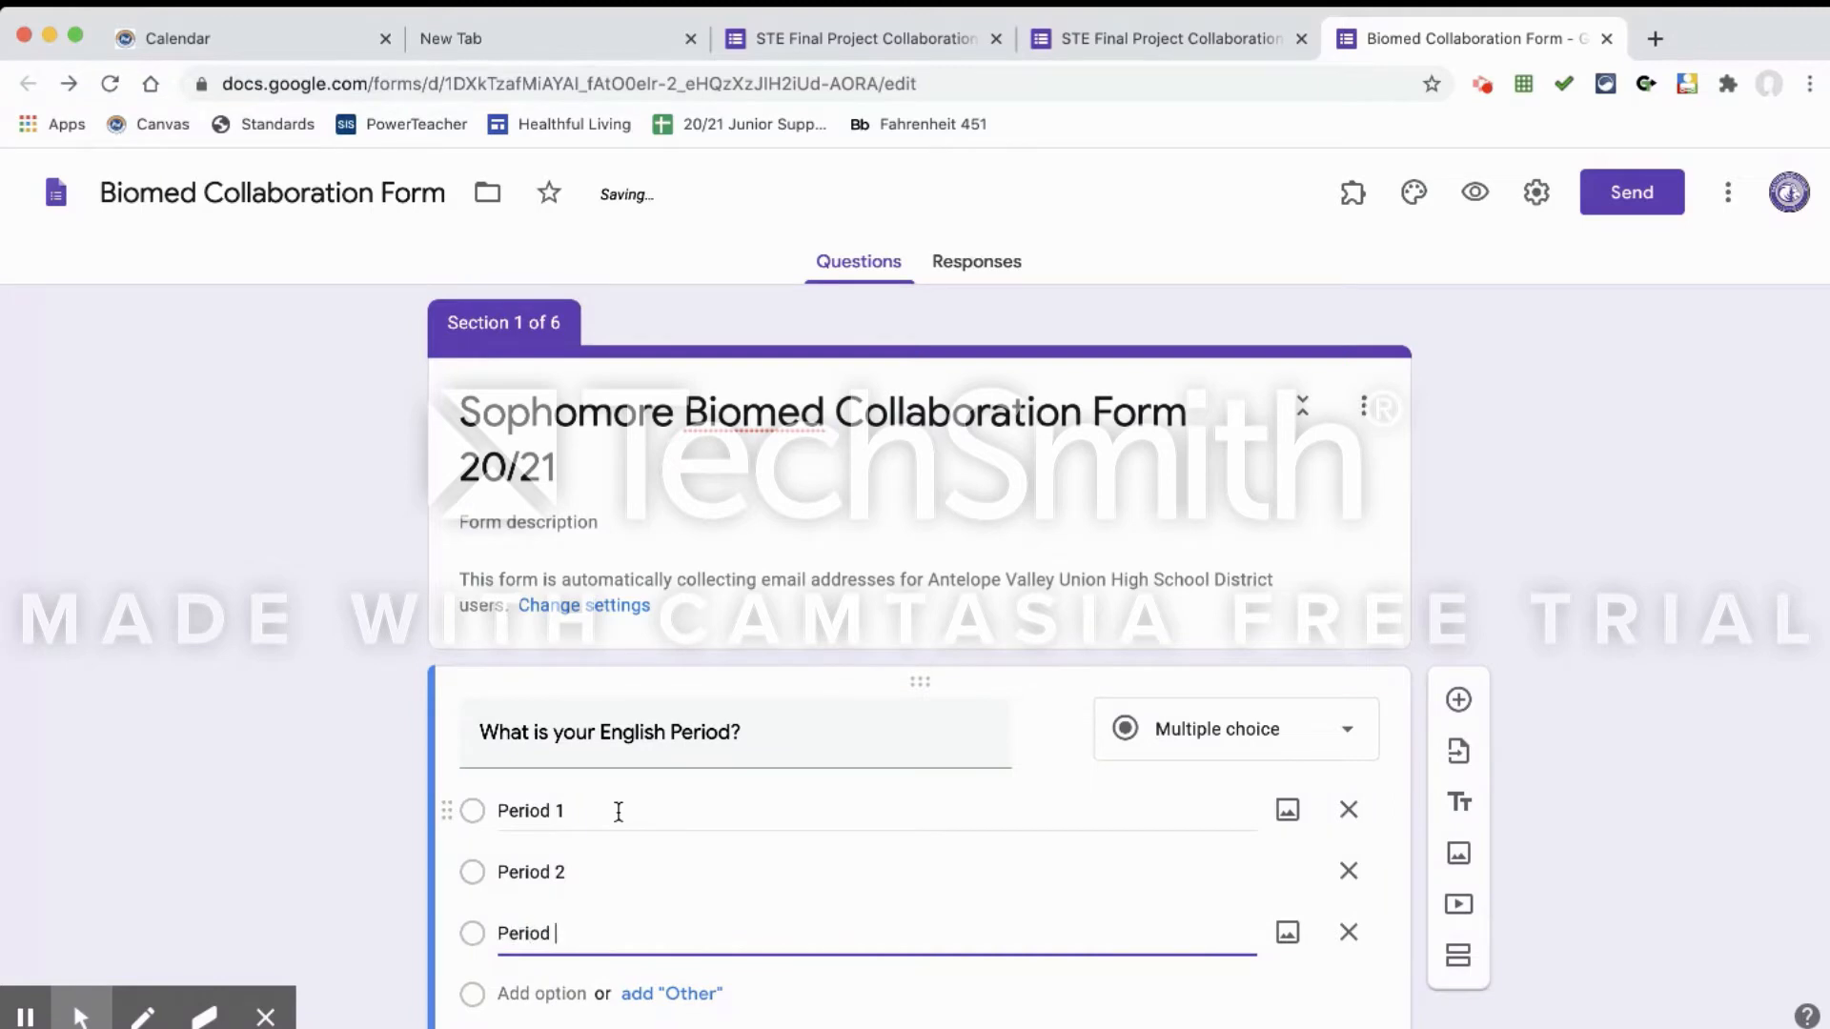
pyautogui.press('Return')
pyautogui.write('Per')
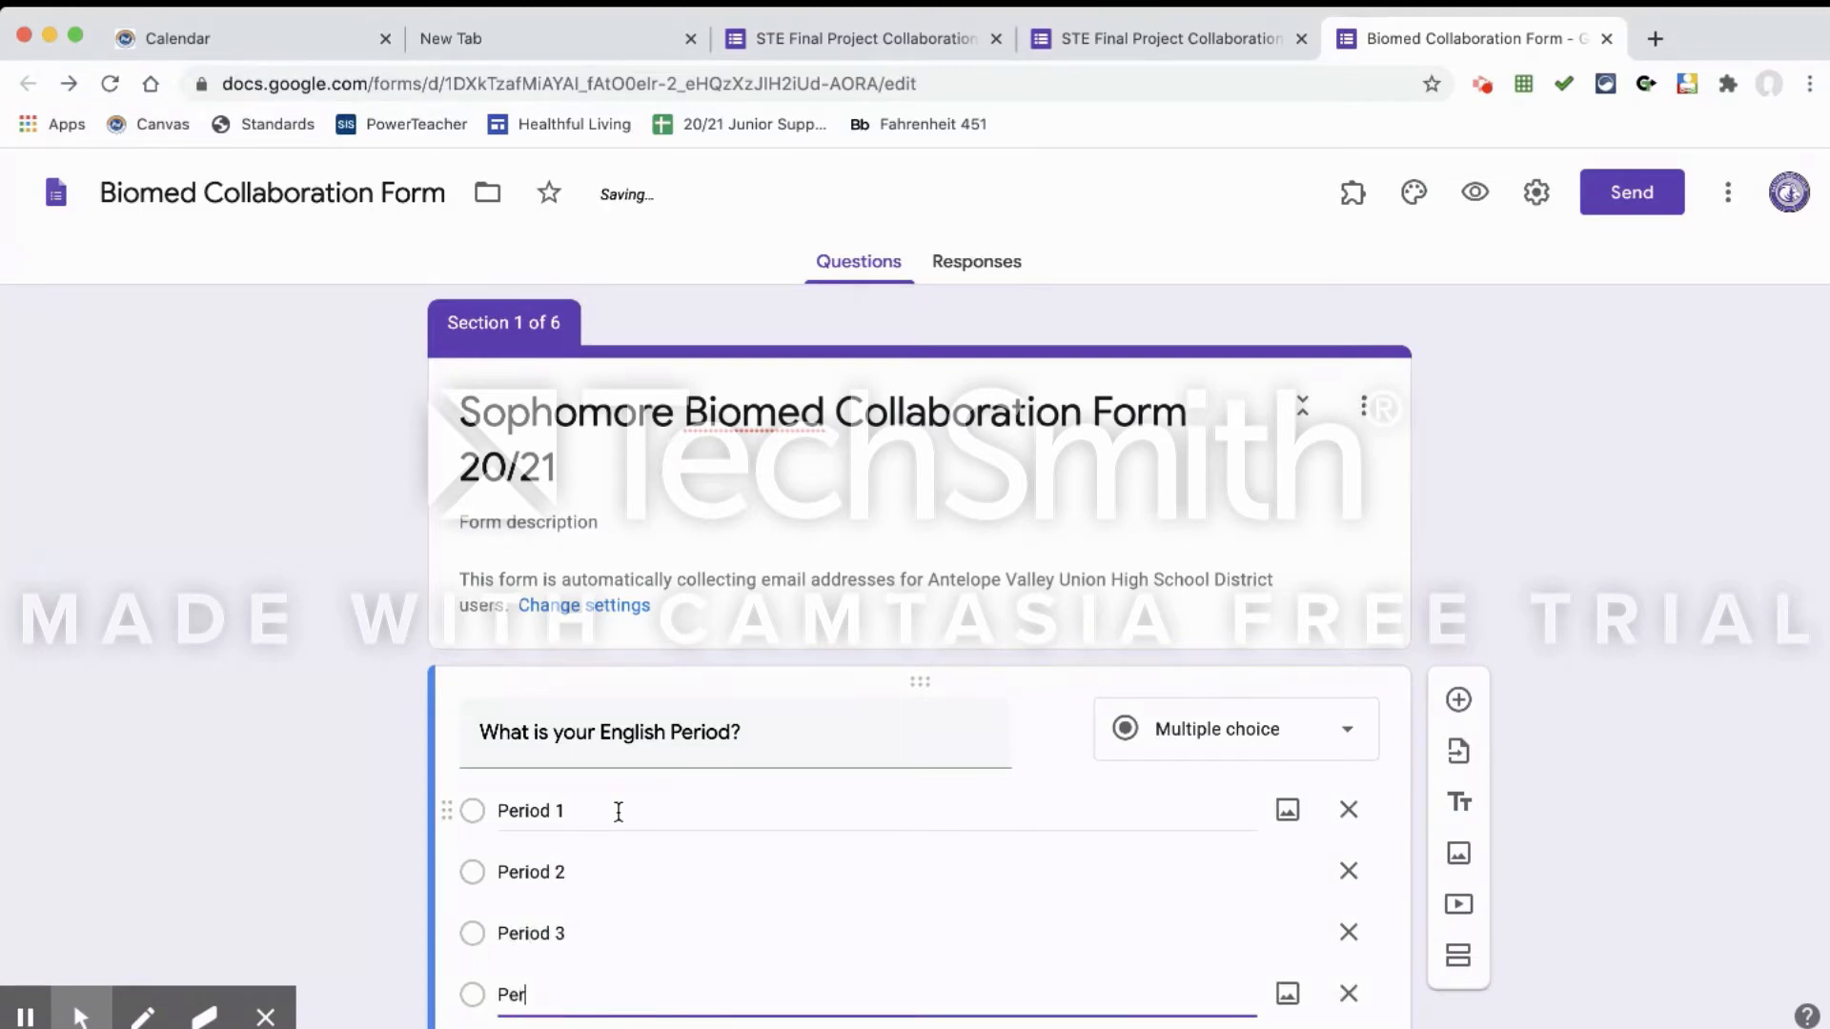
pyautogui.write('iod 4')
pyautogui.scroll(-3, 694, 695)
pyautogui.click(691, 725)
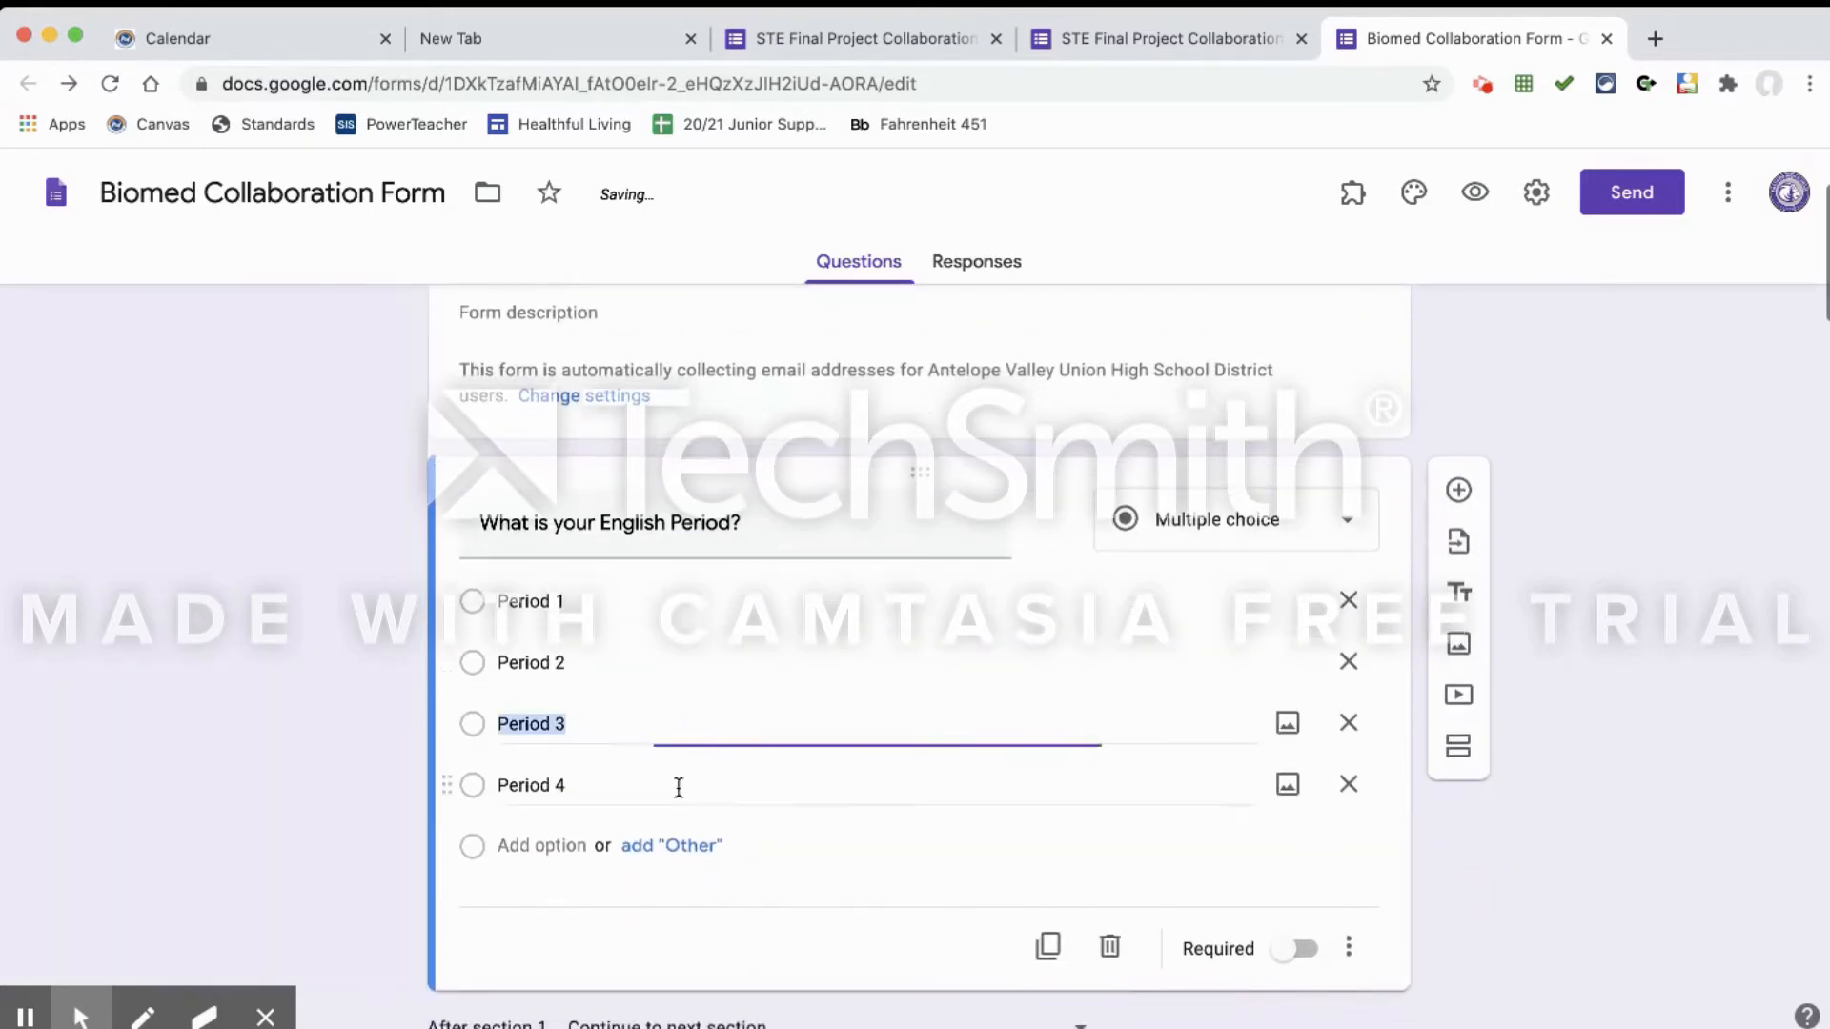
pyautogui.click(1301, 950)
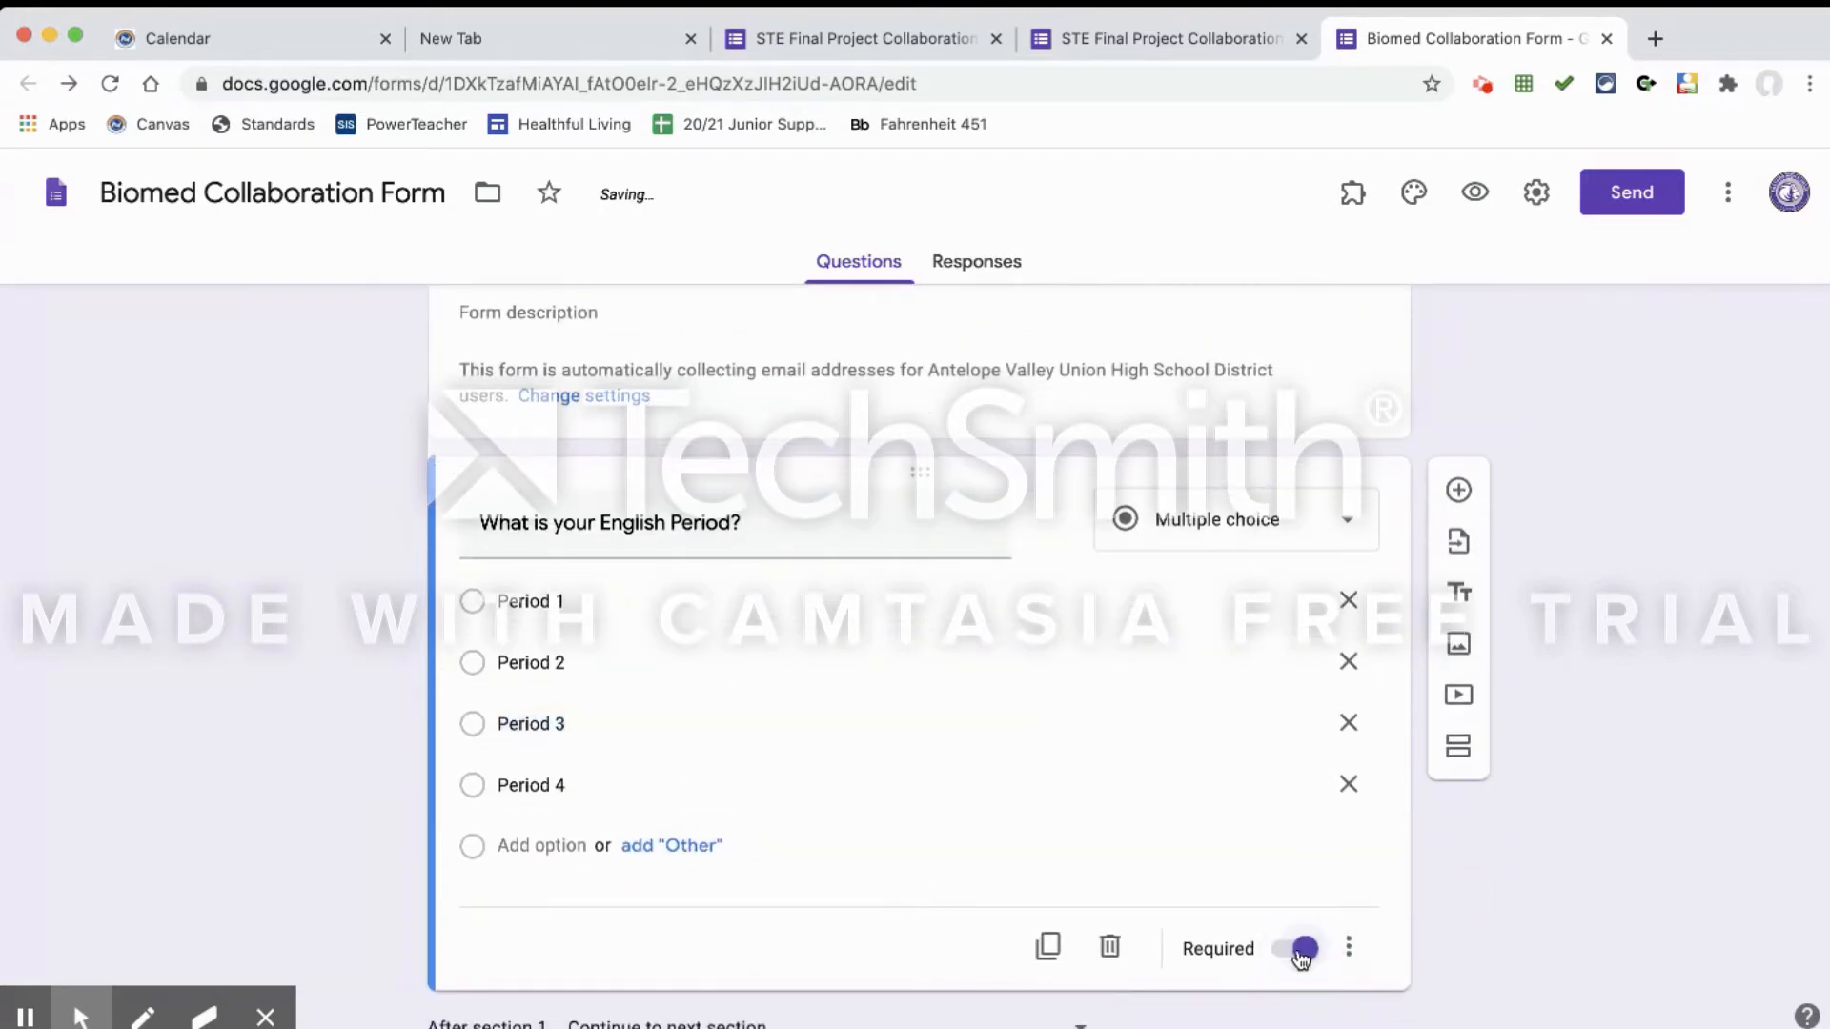
# - Add a new section after the English period question and title it "Period 1"
pyautogui.scroll(-2, 1621, 844)
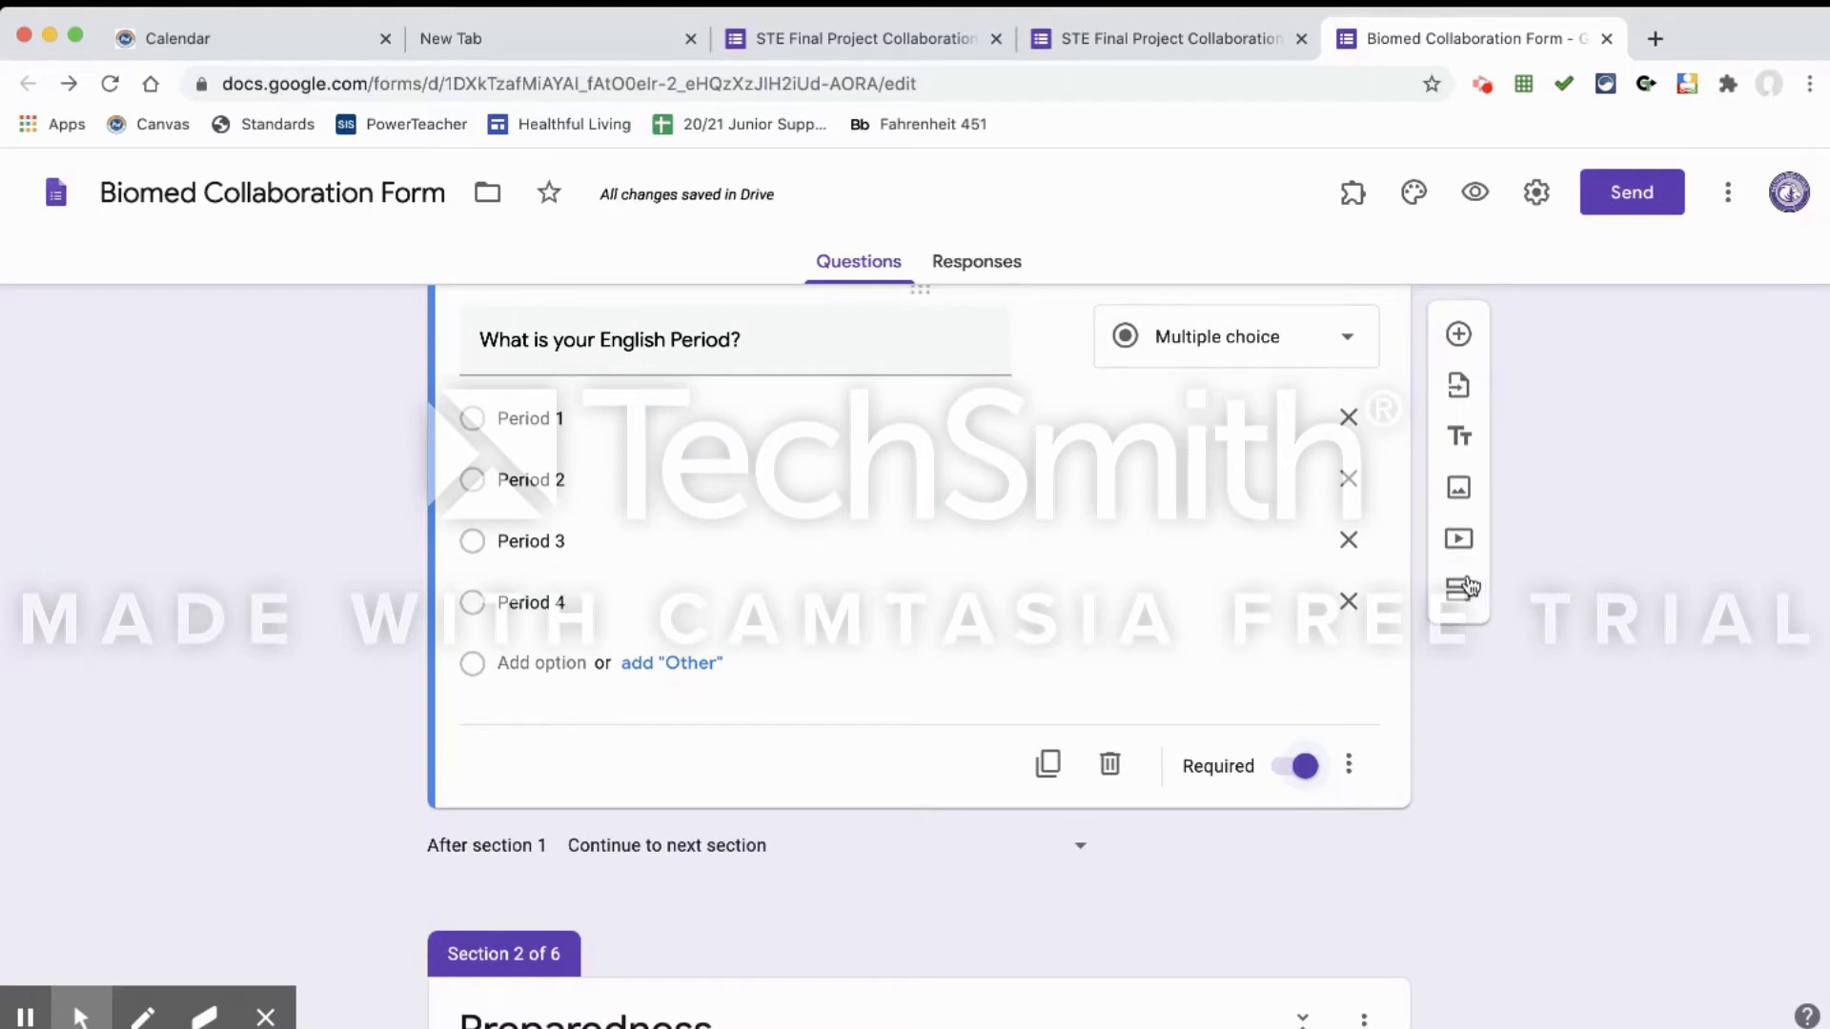
pyautogui.click(1464, 588)
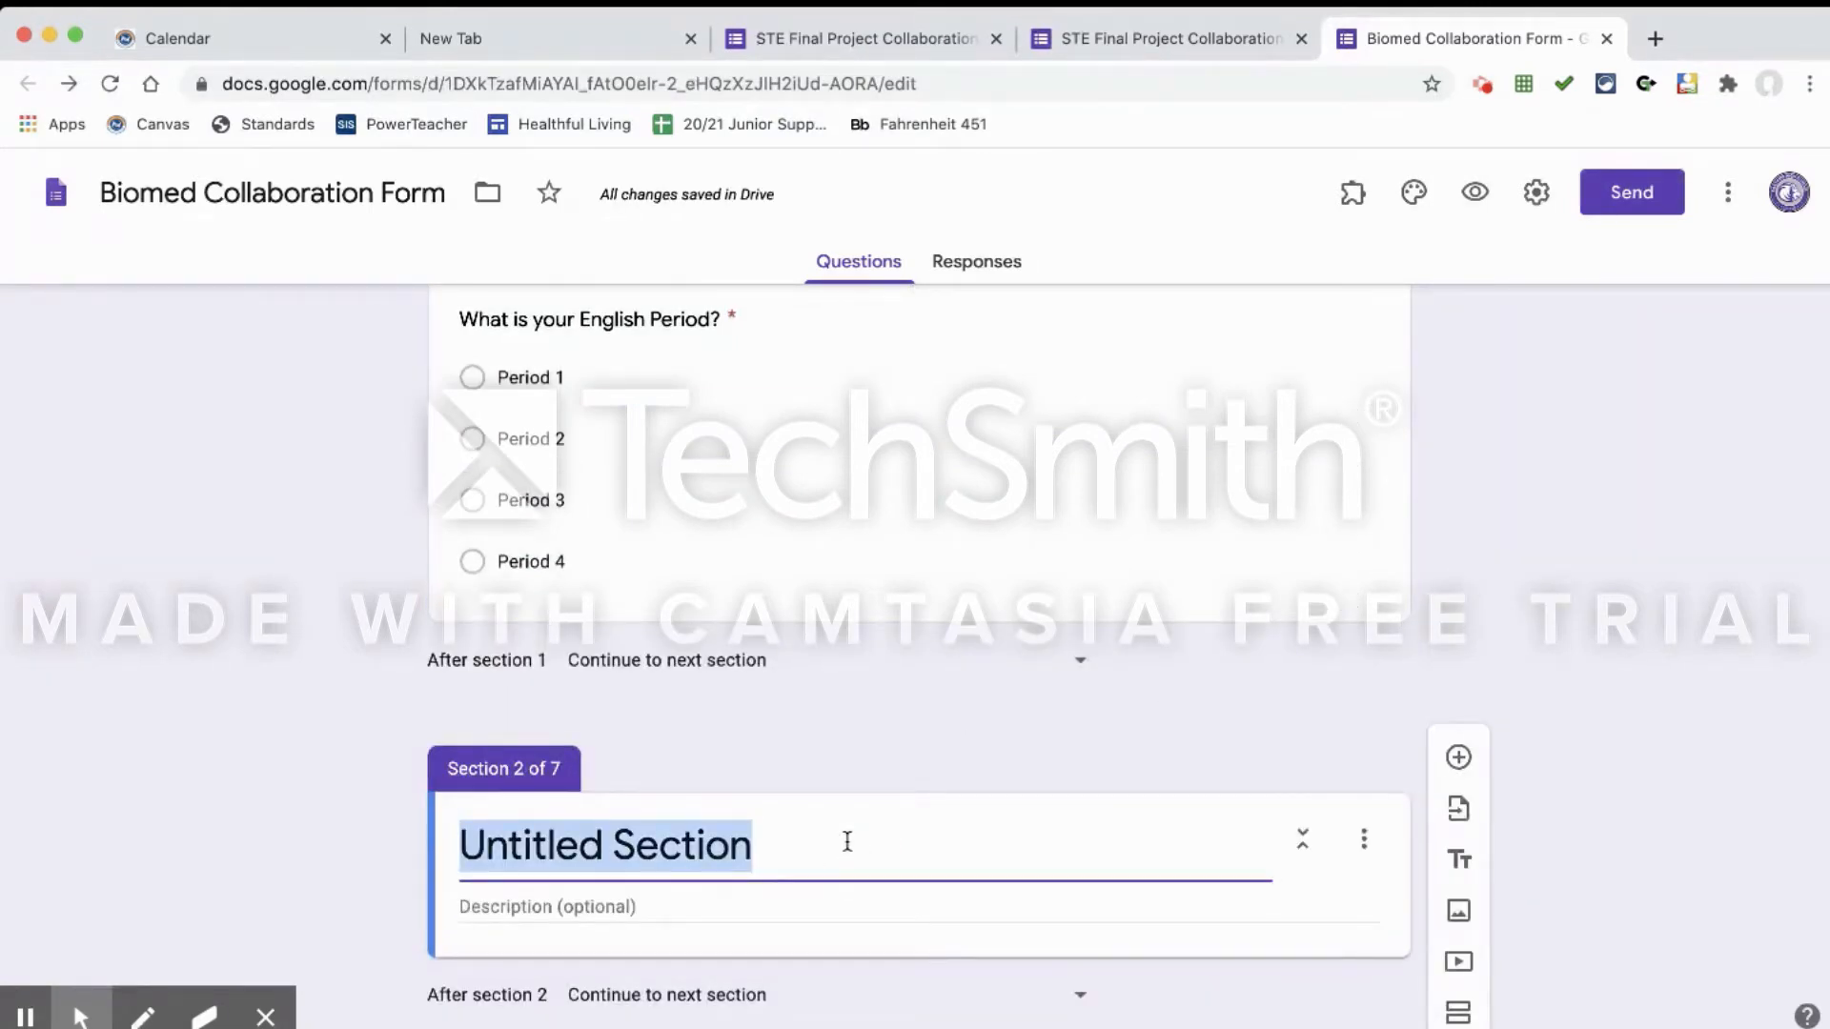
pyautogui.write('Period 1')
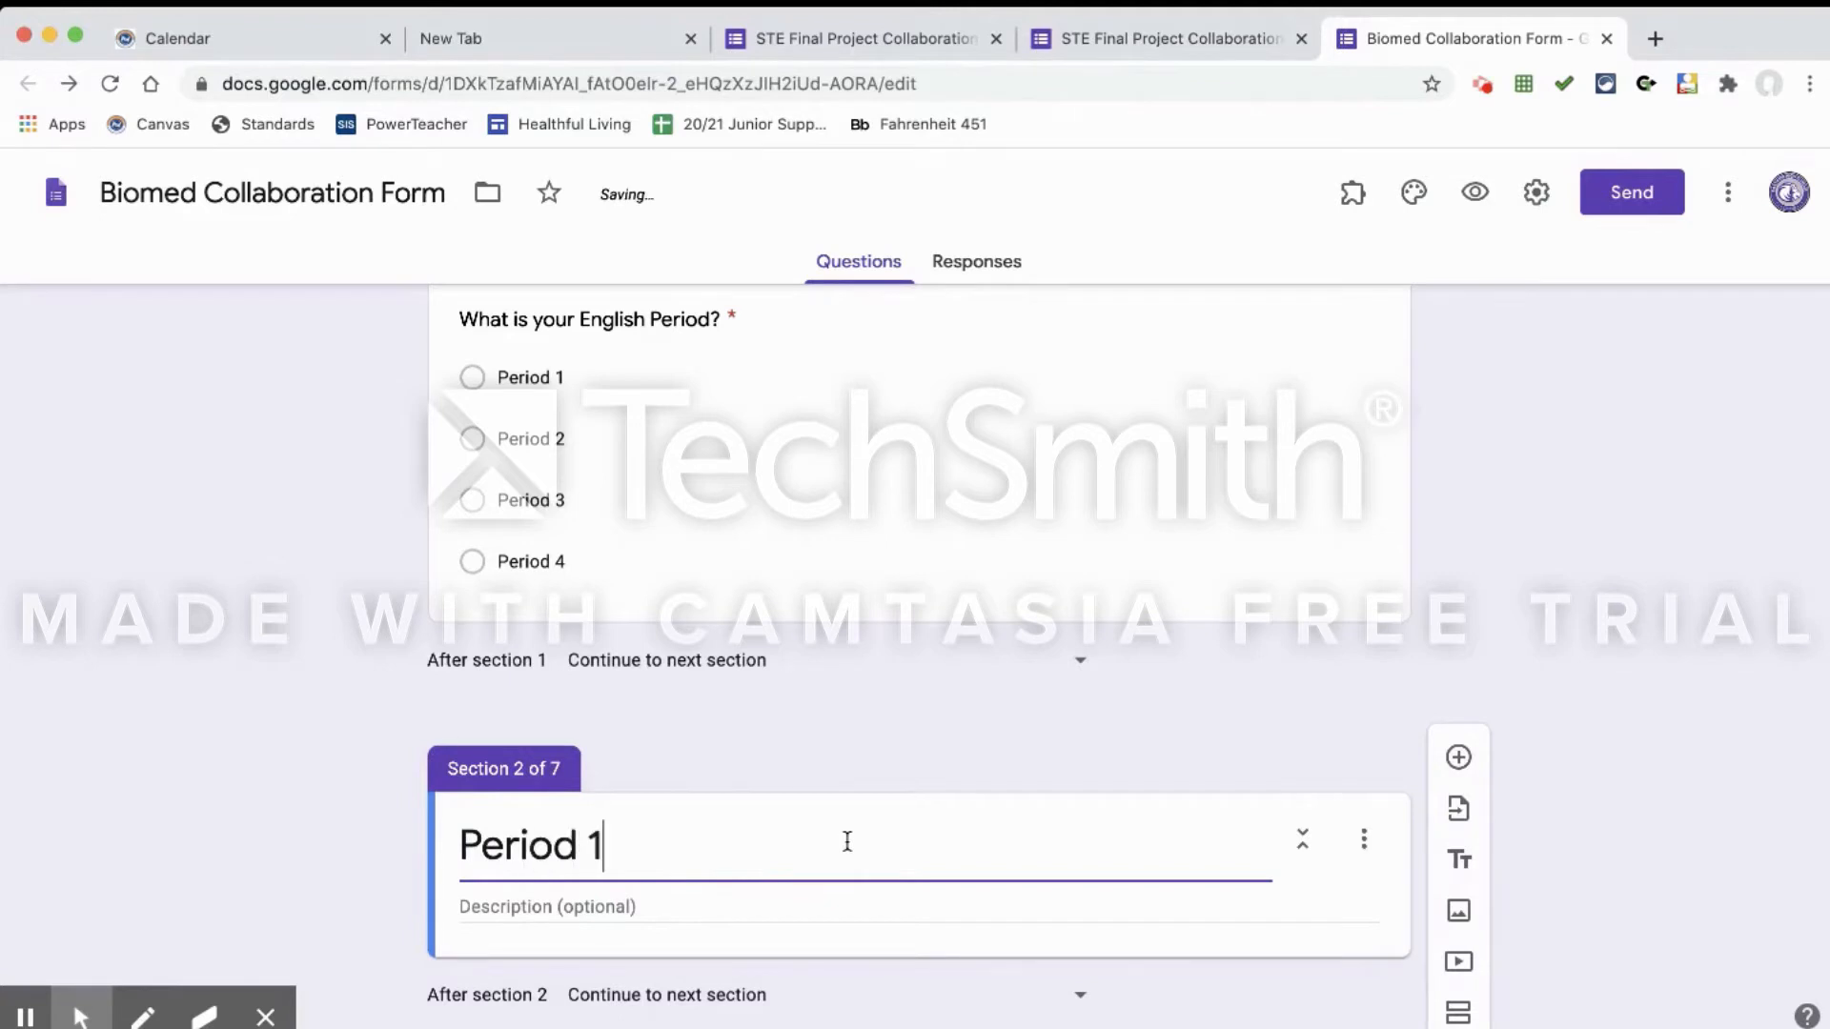
# - Add a question to the Period 1 section reading "Select a name from this period's roster."
pyautogui.scroll(-2, 1324, 837)
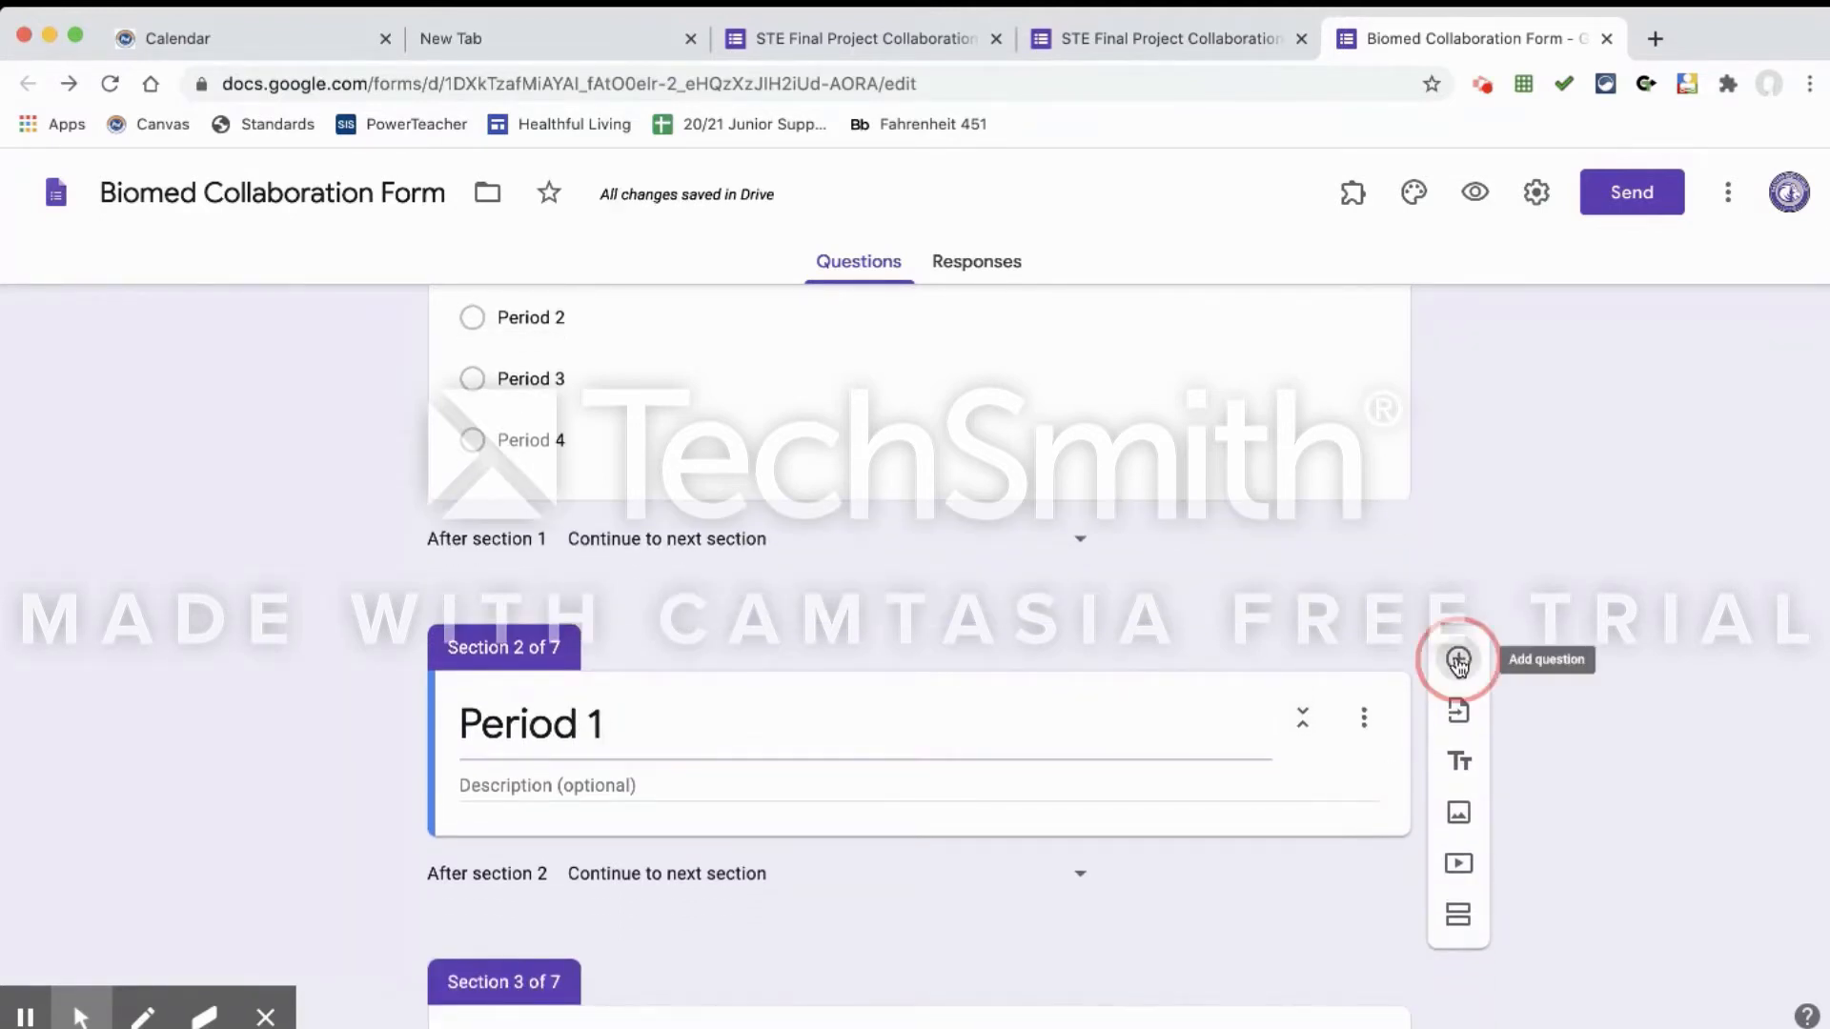
pyautogui.click(1458, 660)
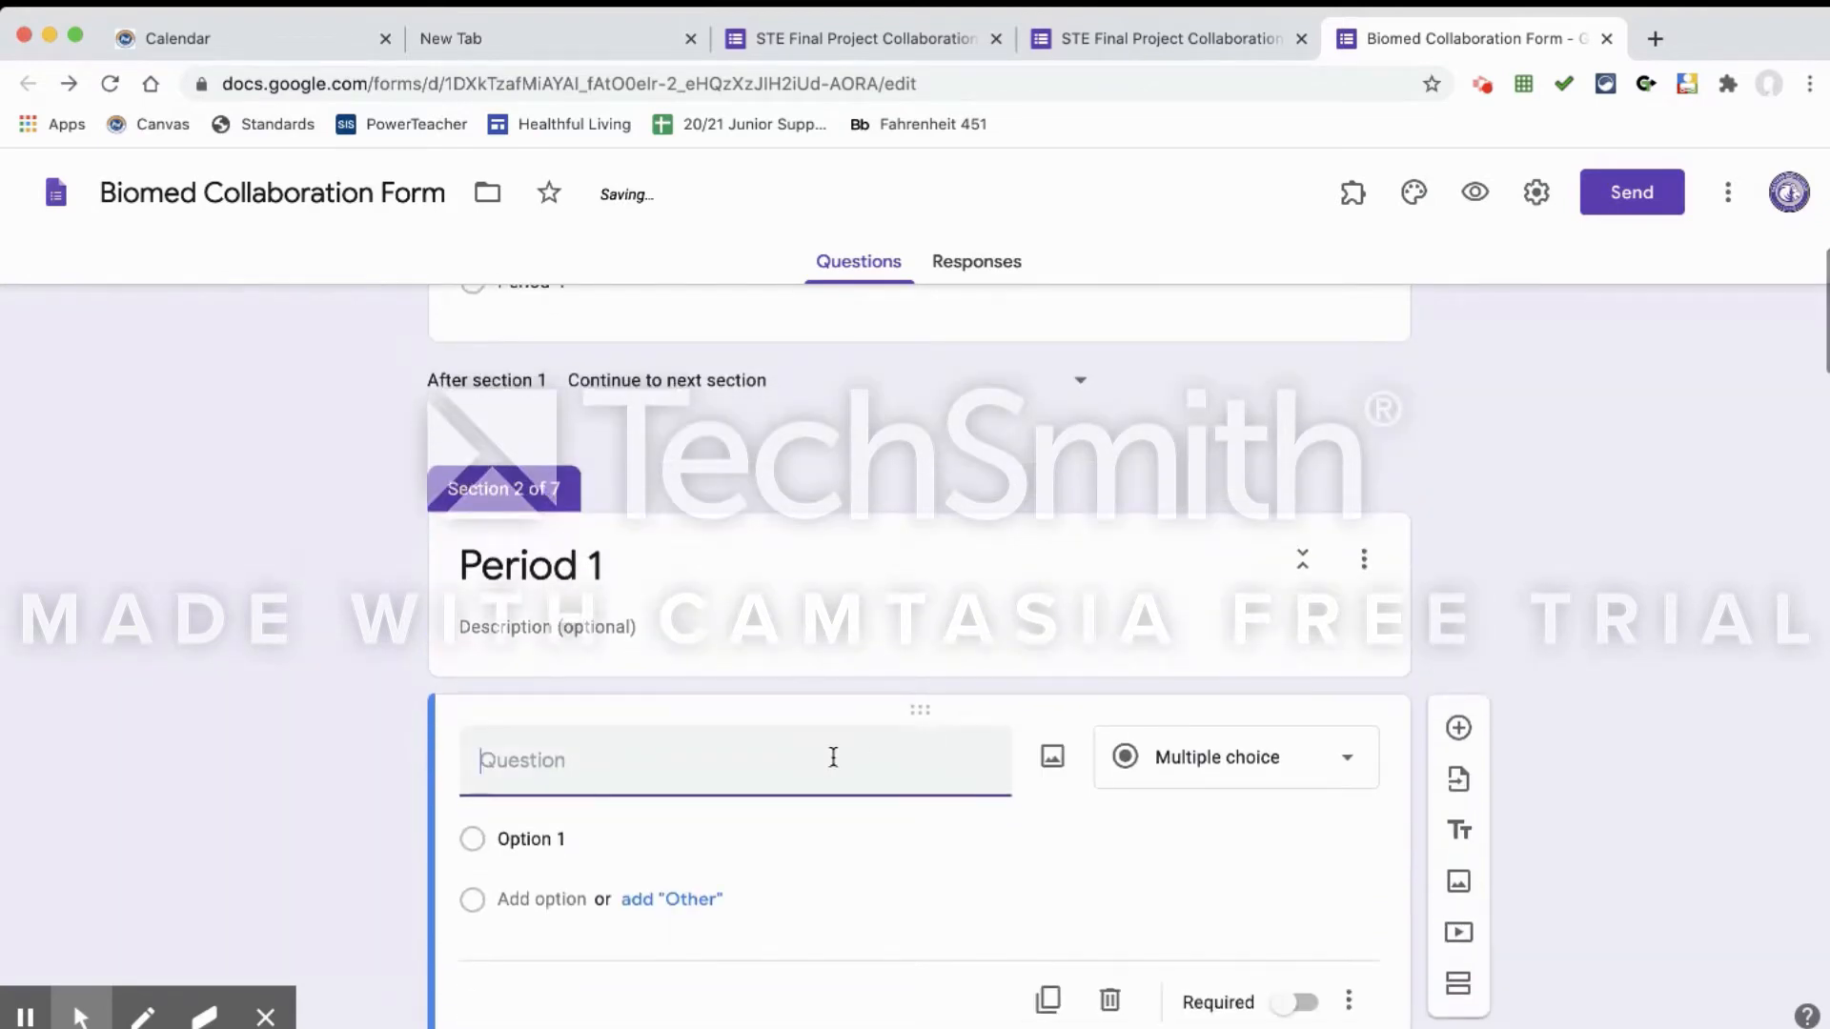
pyautogui.write('Sele')
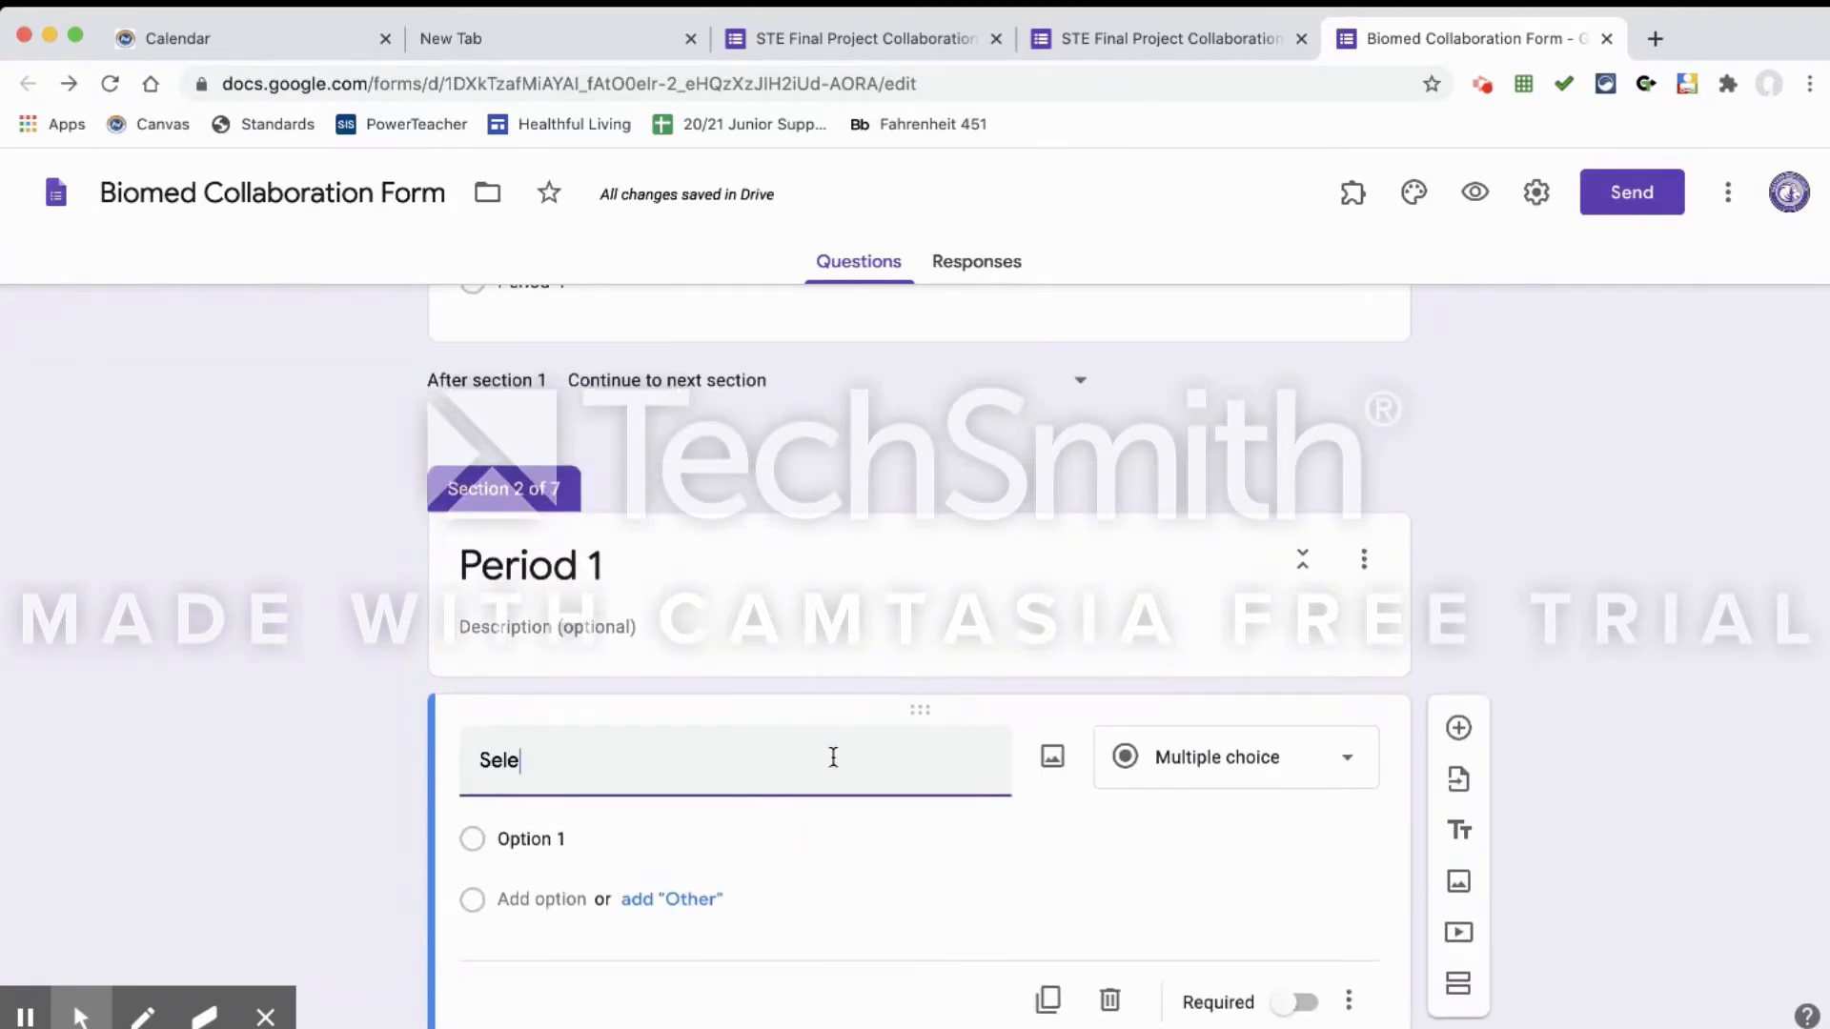
pyautogui.write('ct a name fro')
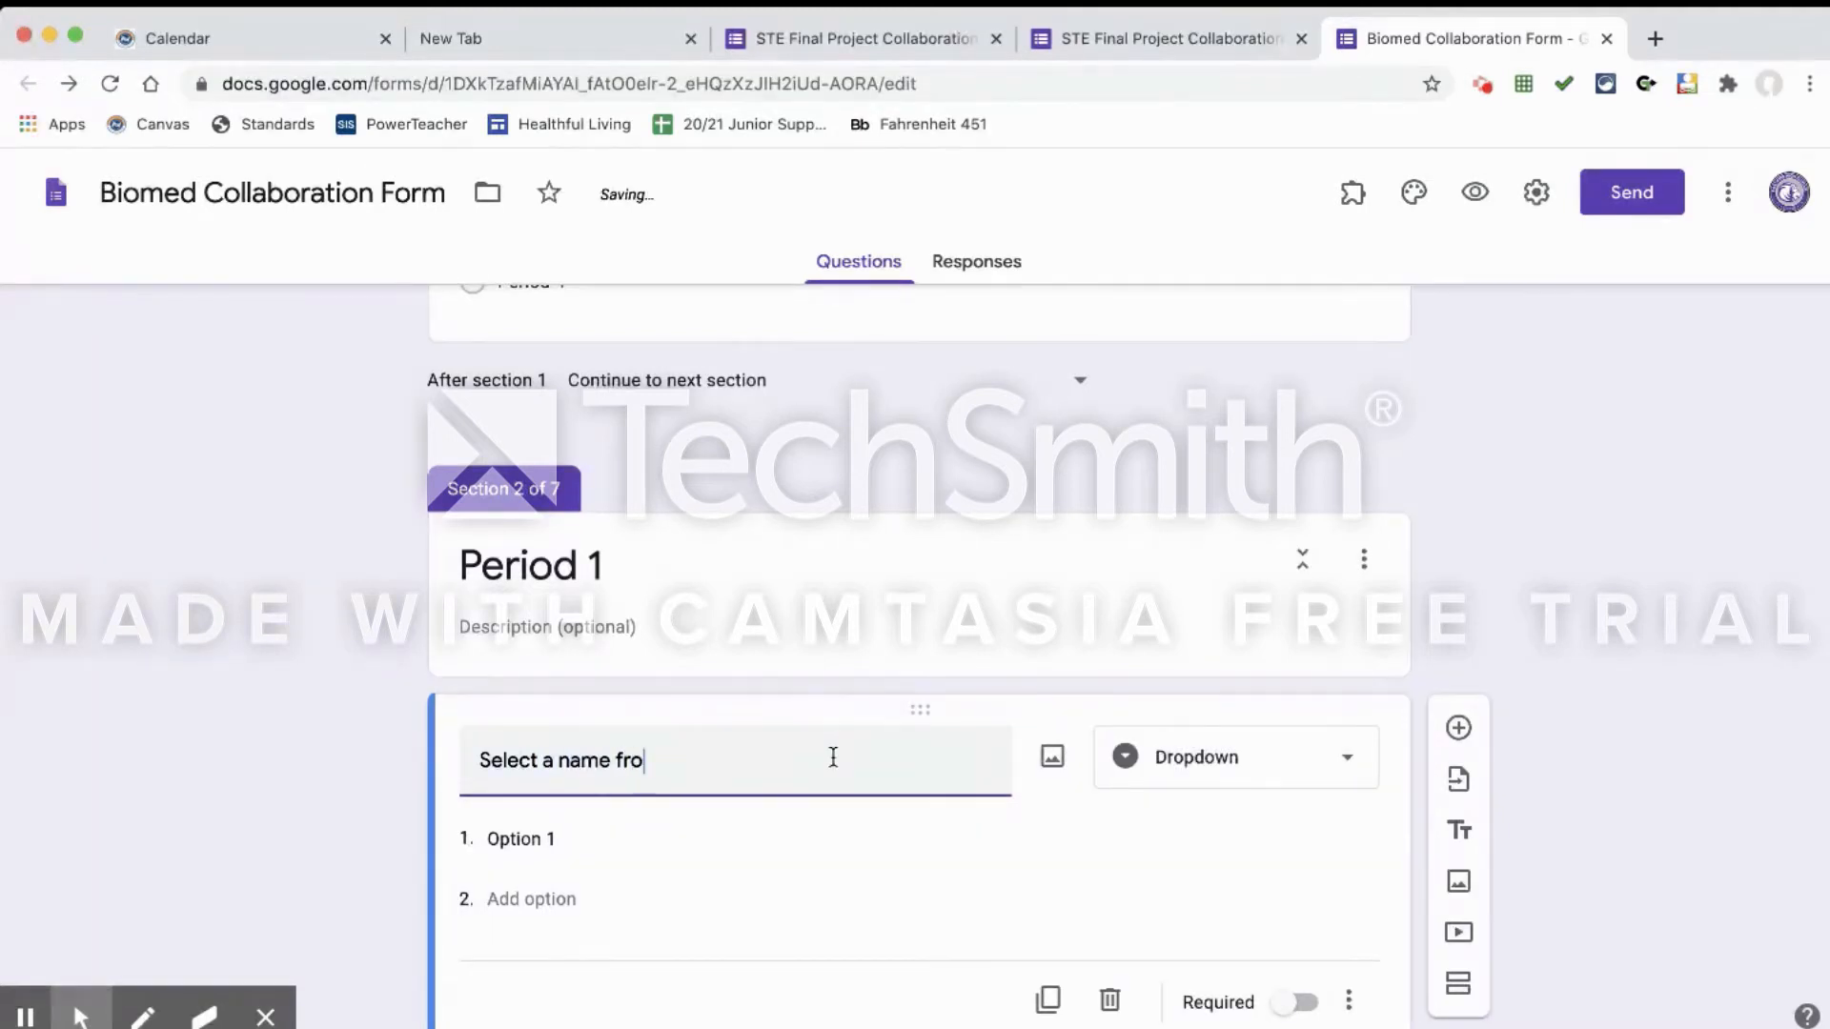
pyautogui.write('m this peri')
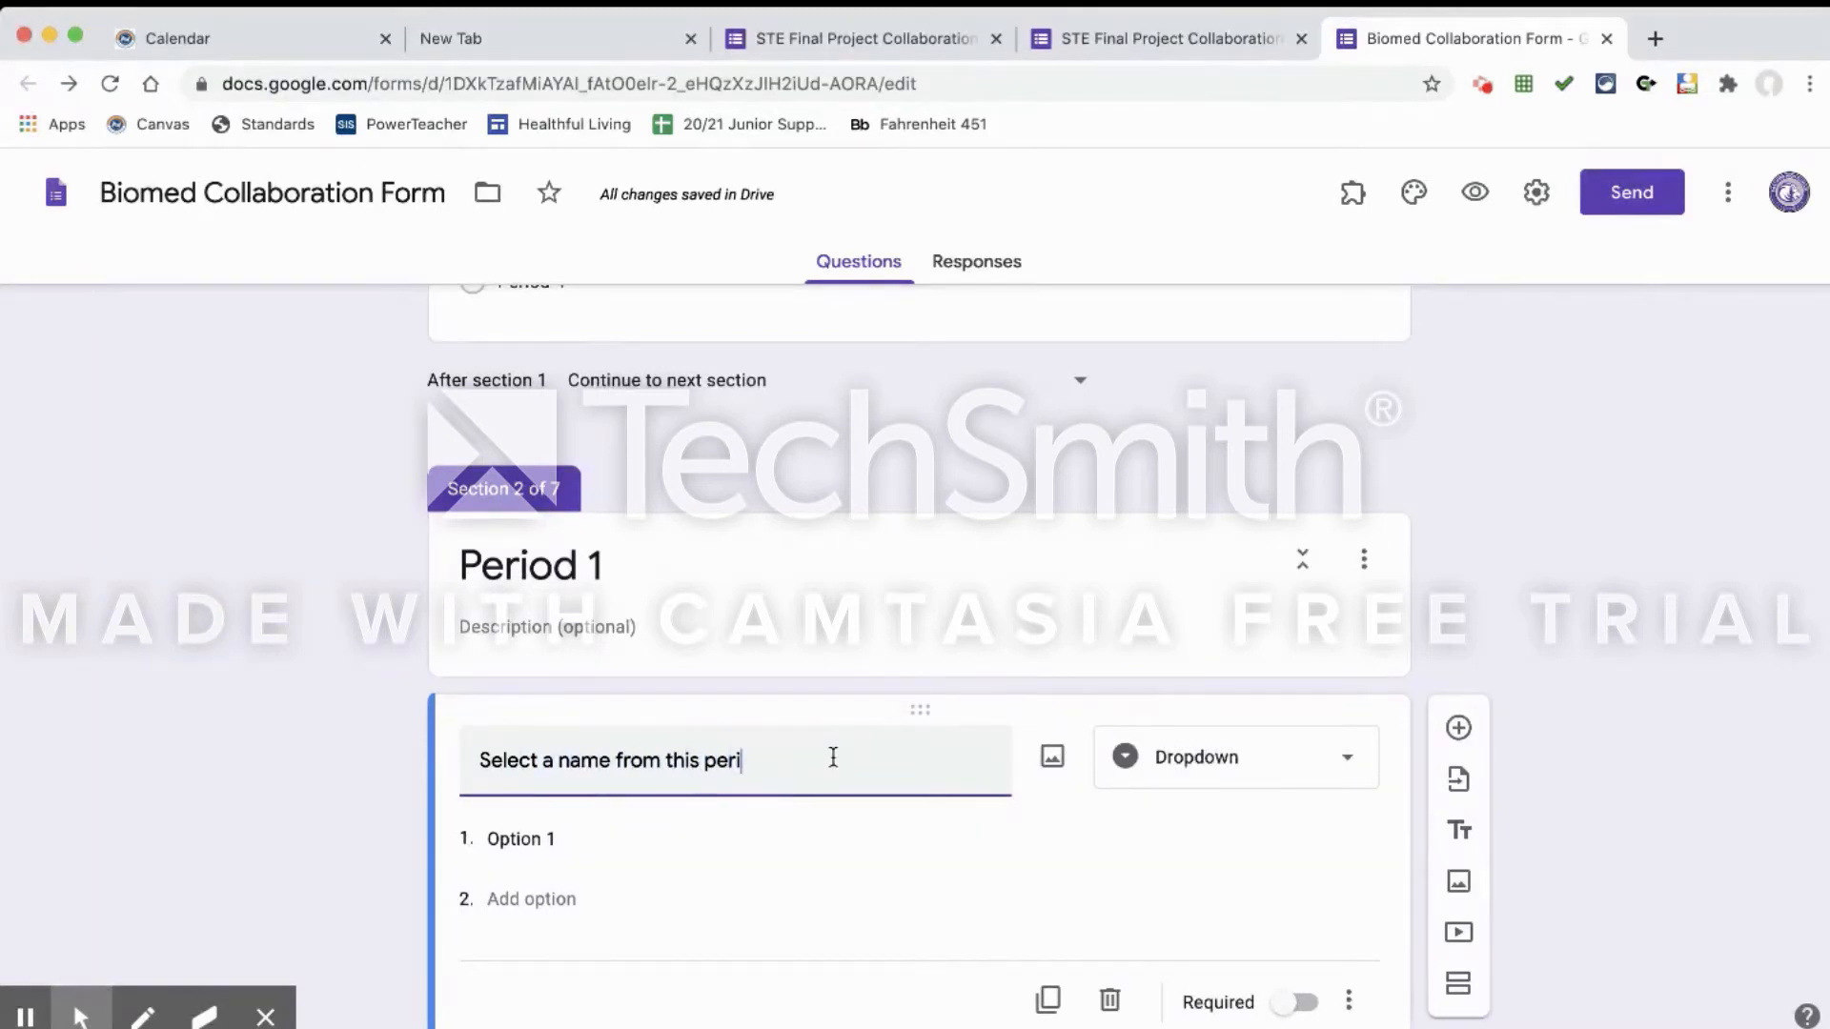
pyautogui.write("od's ")
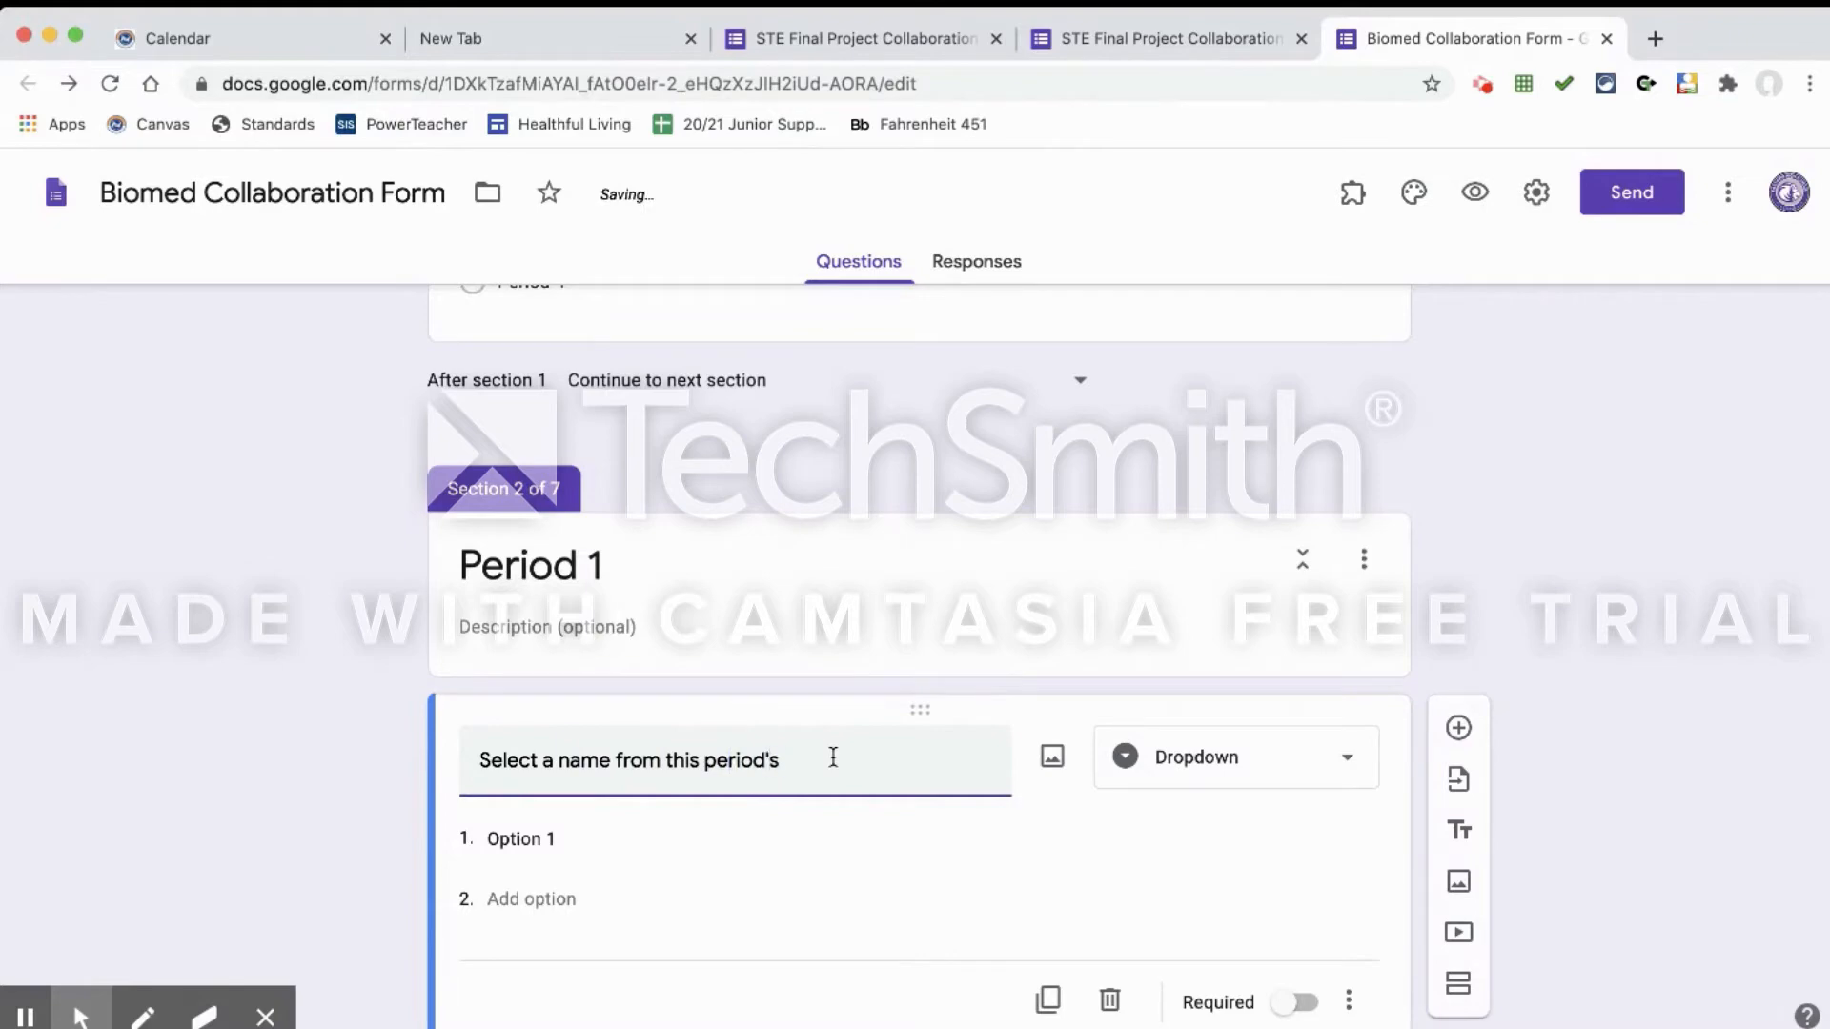
pyautogui.write('roster.')
pyautogui.scroll(-3, 829, 756)
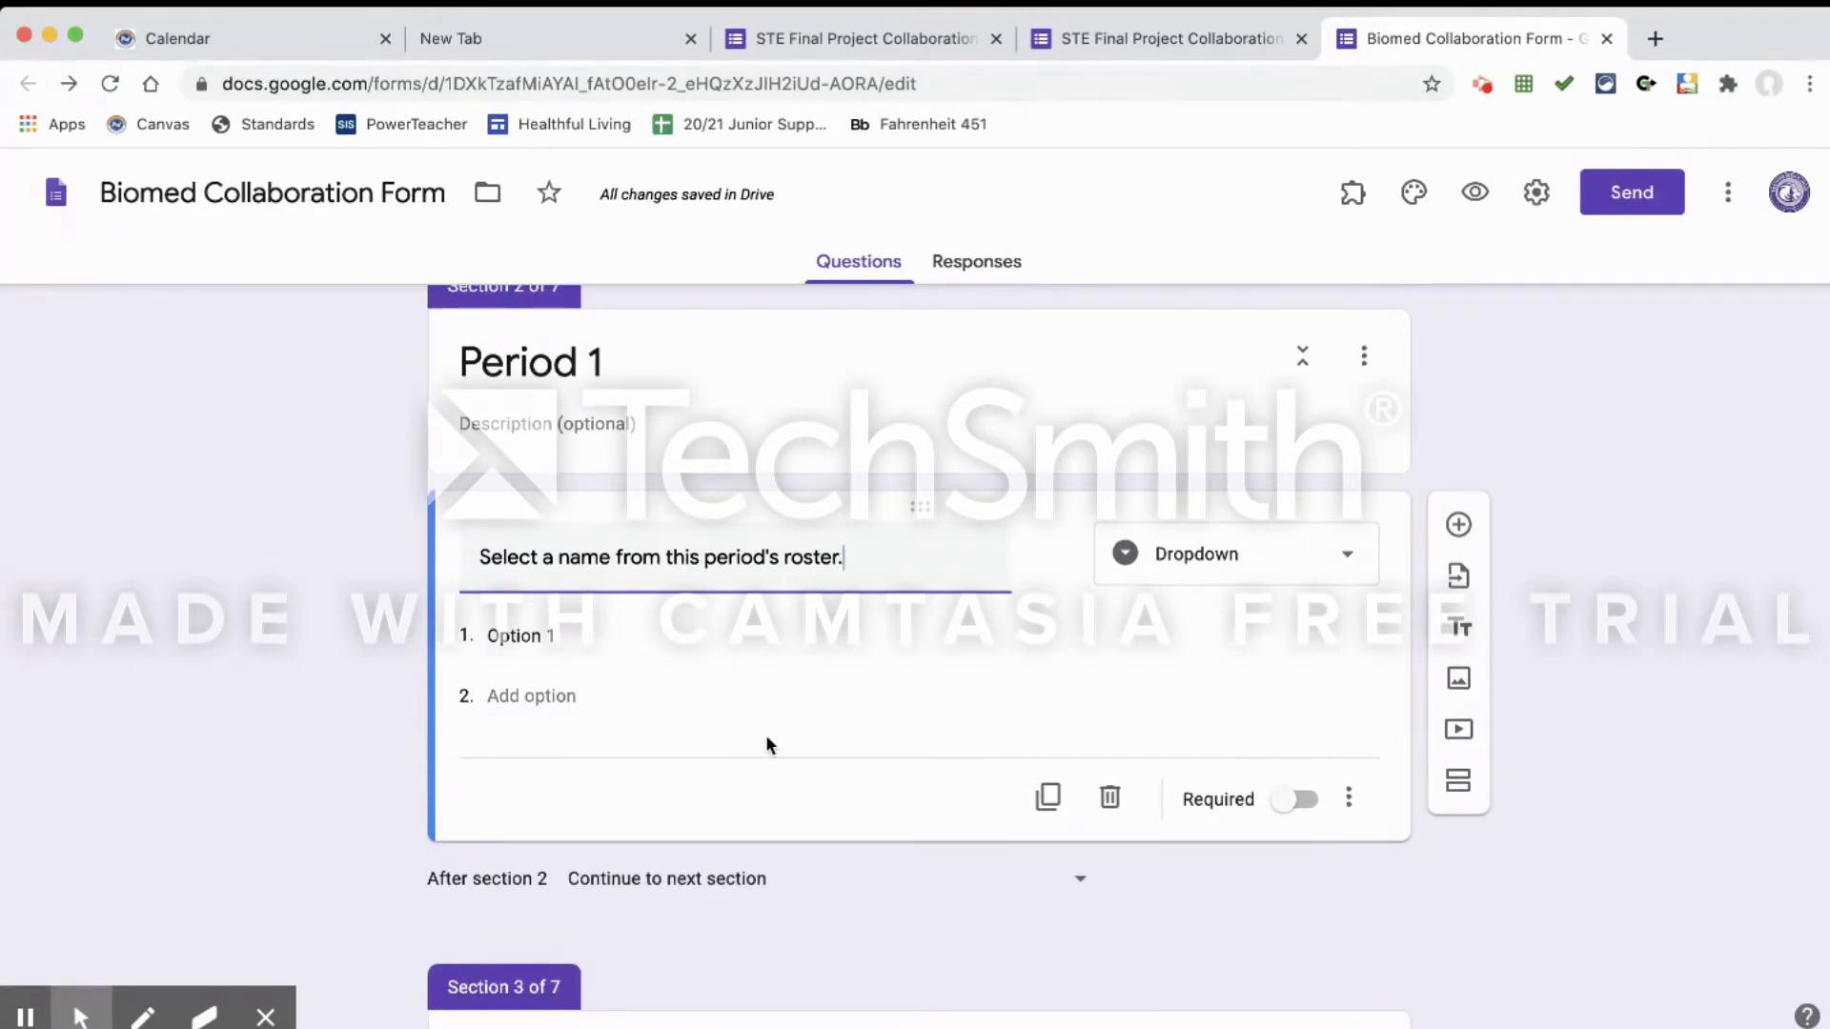
pyautogui.click(832, 914)
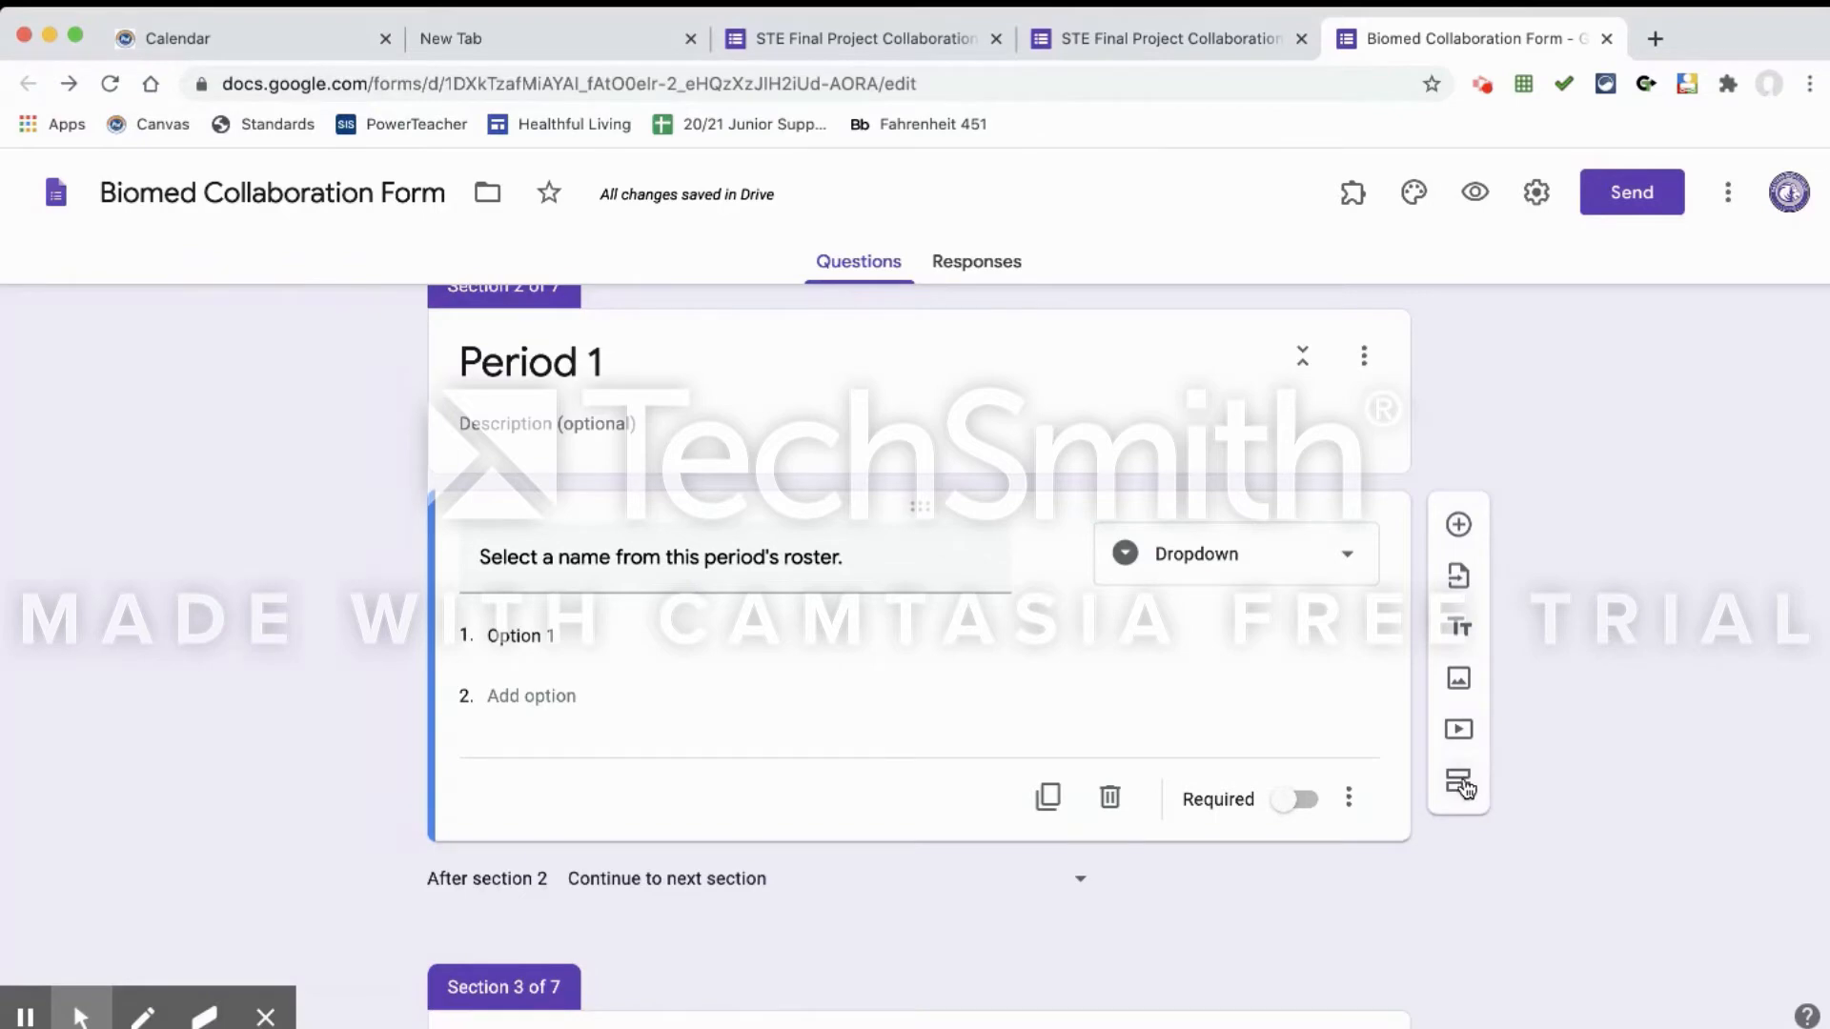
# - Add another section after the Period 1 roster question and title it "Period 2"
pyautogui.click(1469, 783)
pyautogui.click(829, 891)
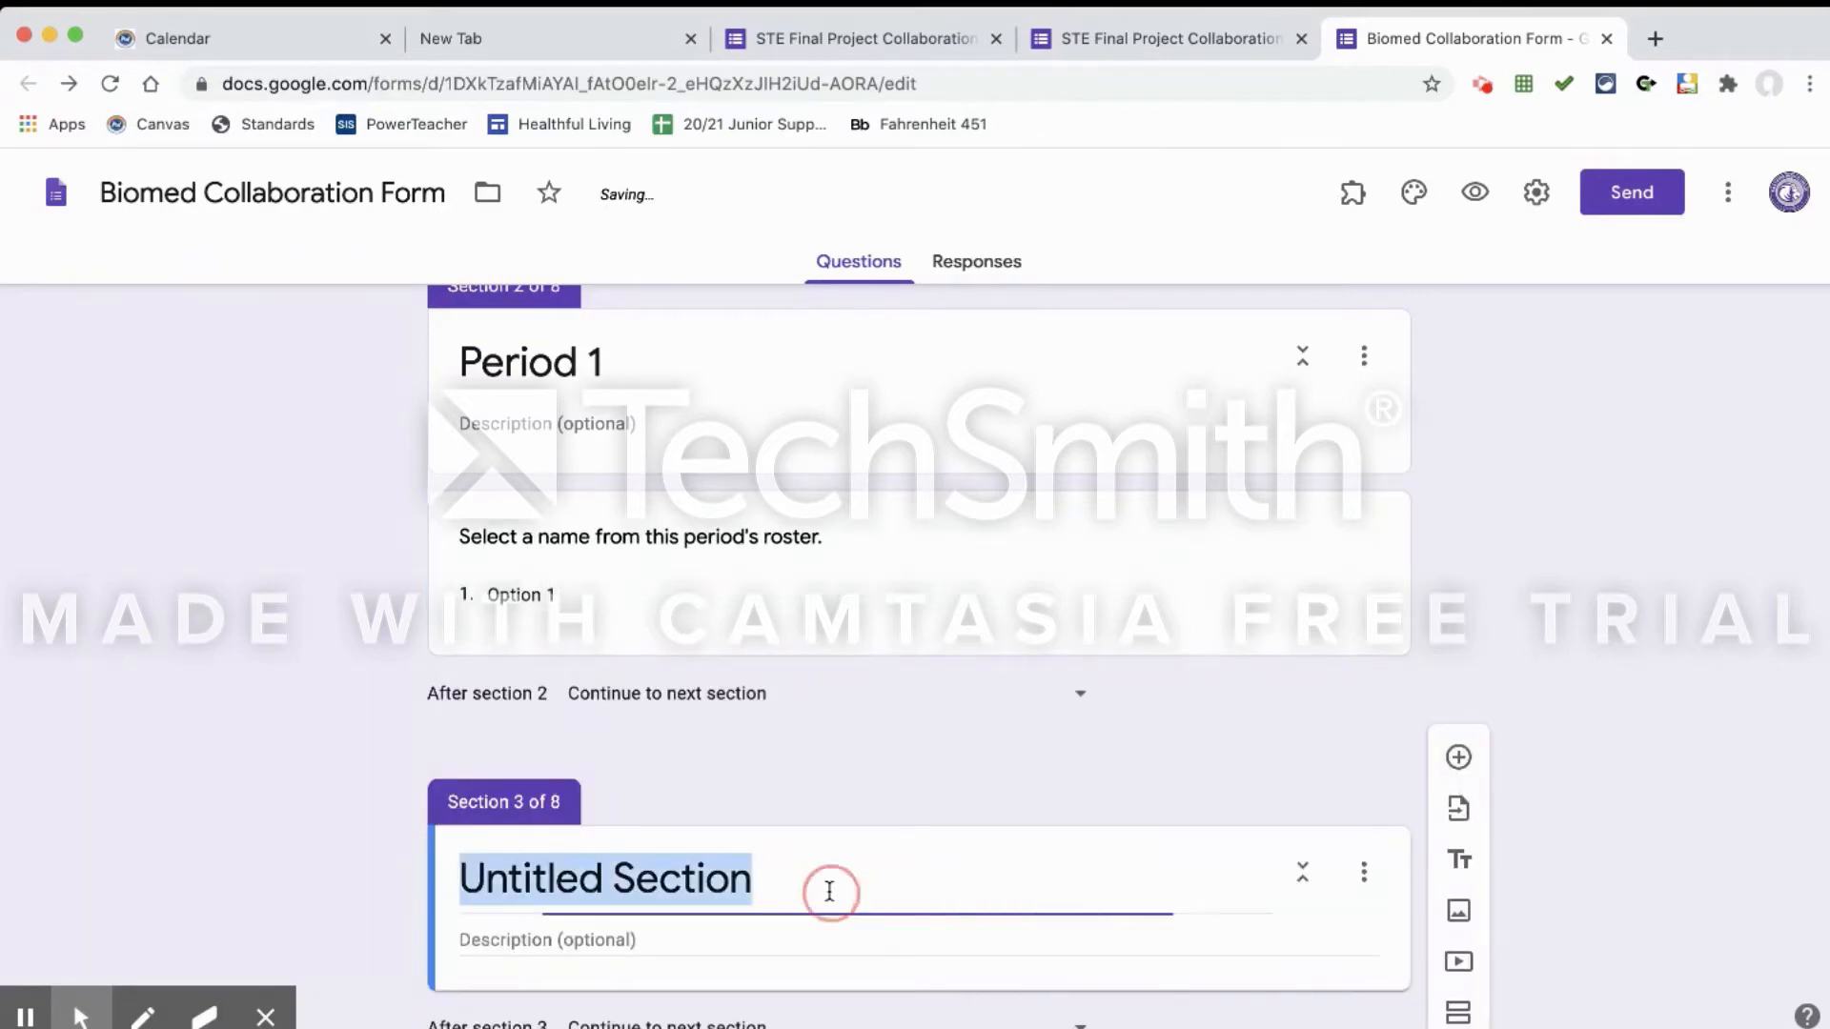
pyautogui.write('Period 2')
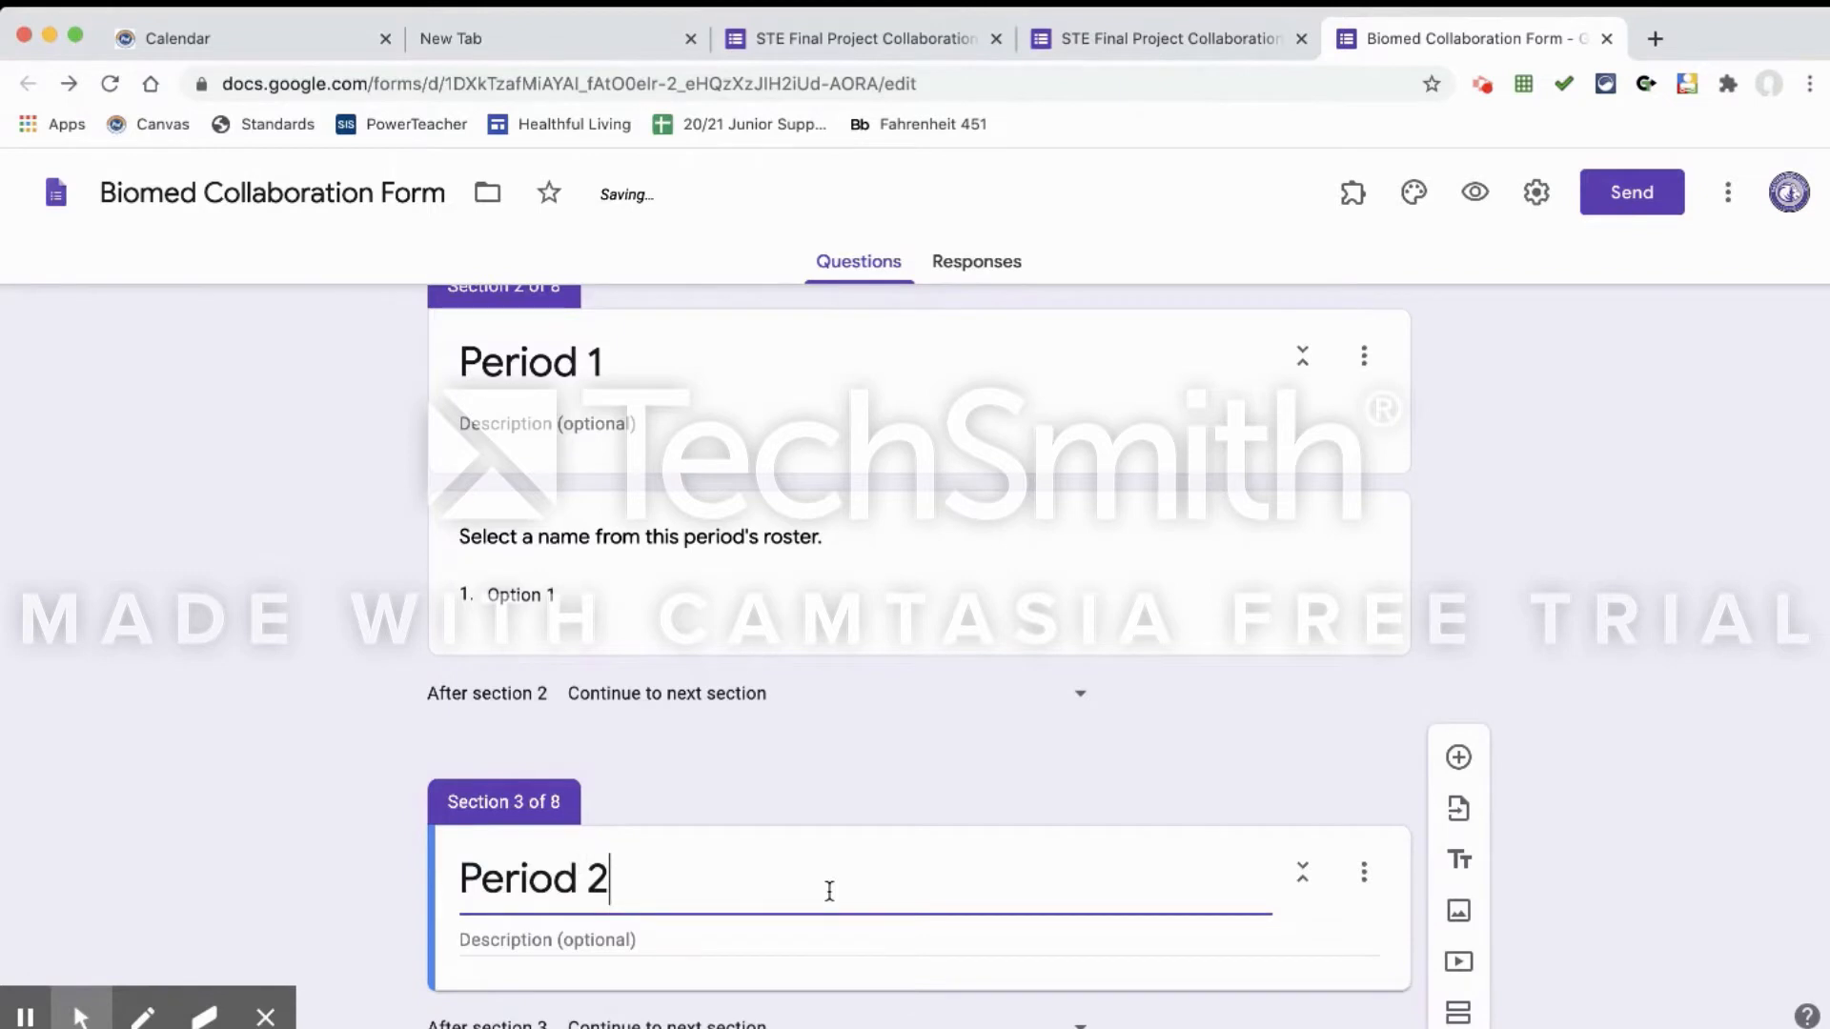
# - Add a question to the Period 2 section reading "Select a name from this period's roster."
pyautogui.scroll(-3, 829, 891)
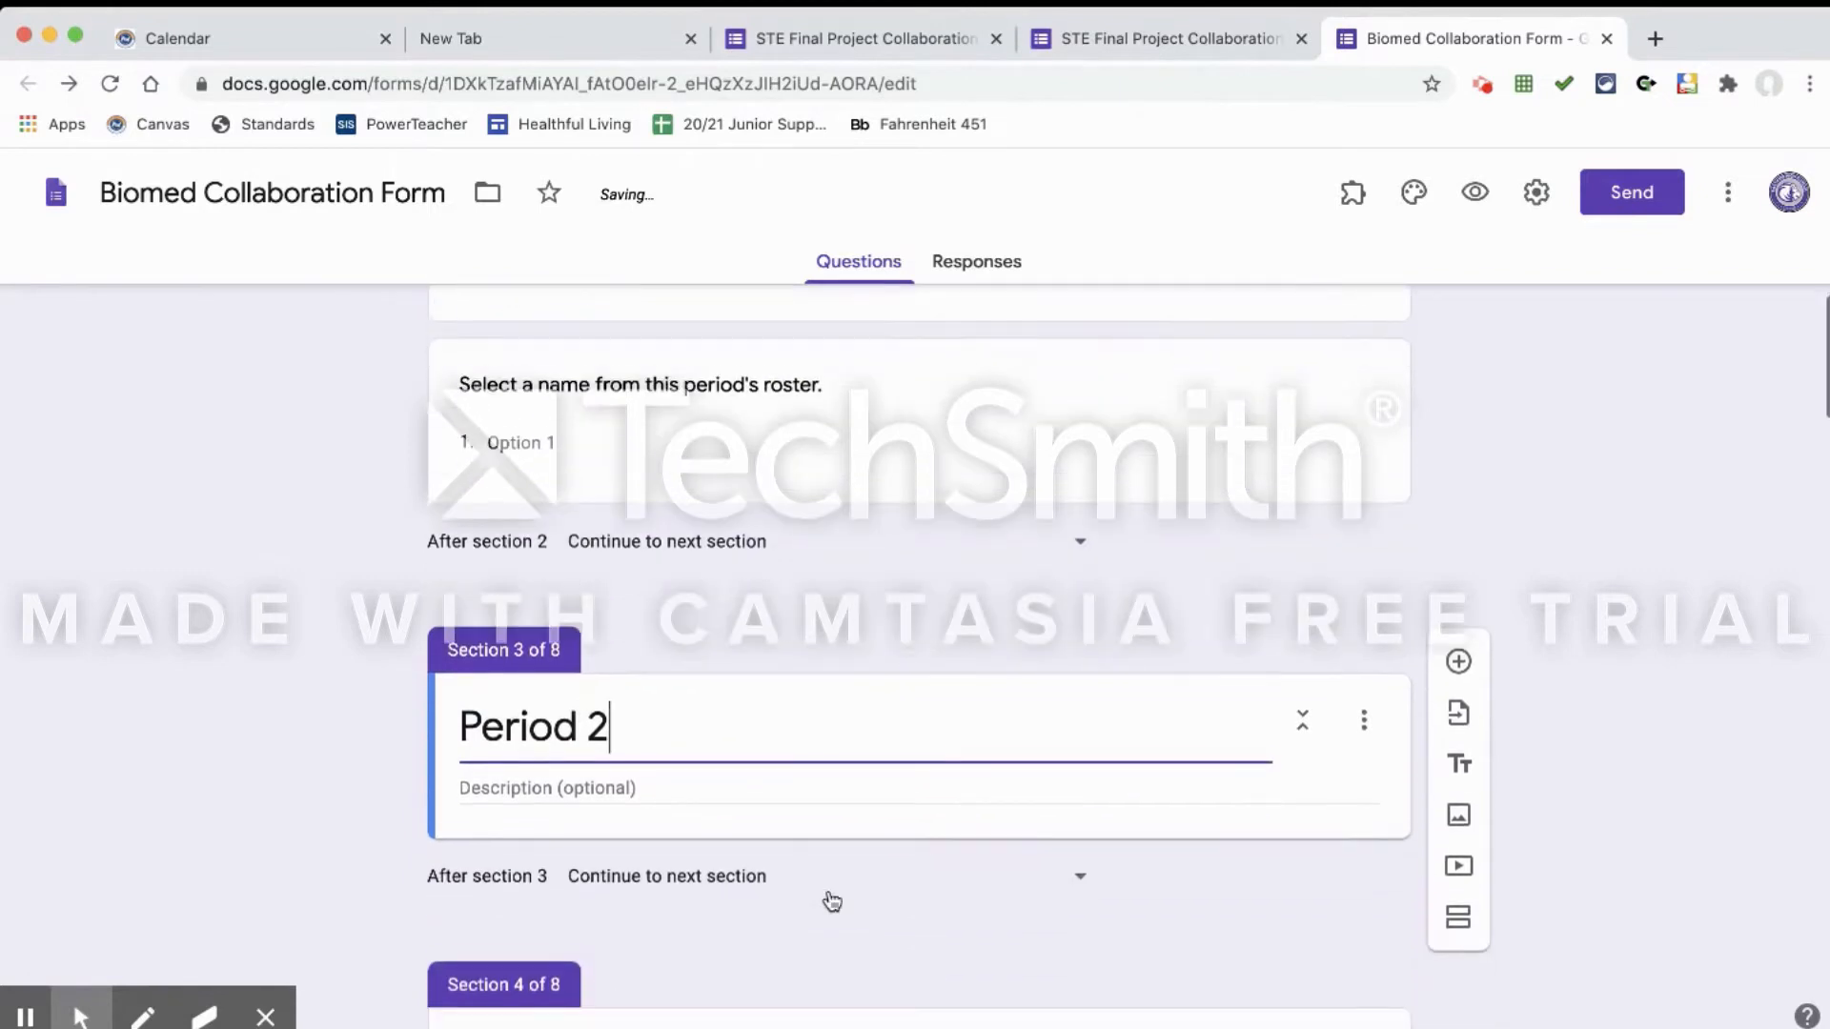
pyautogui.click(1459, 654)
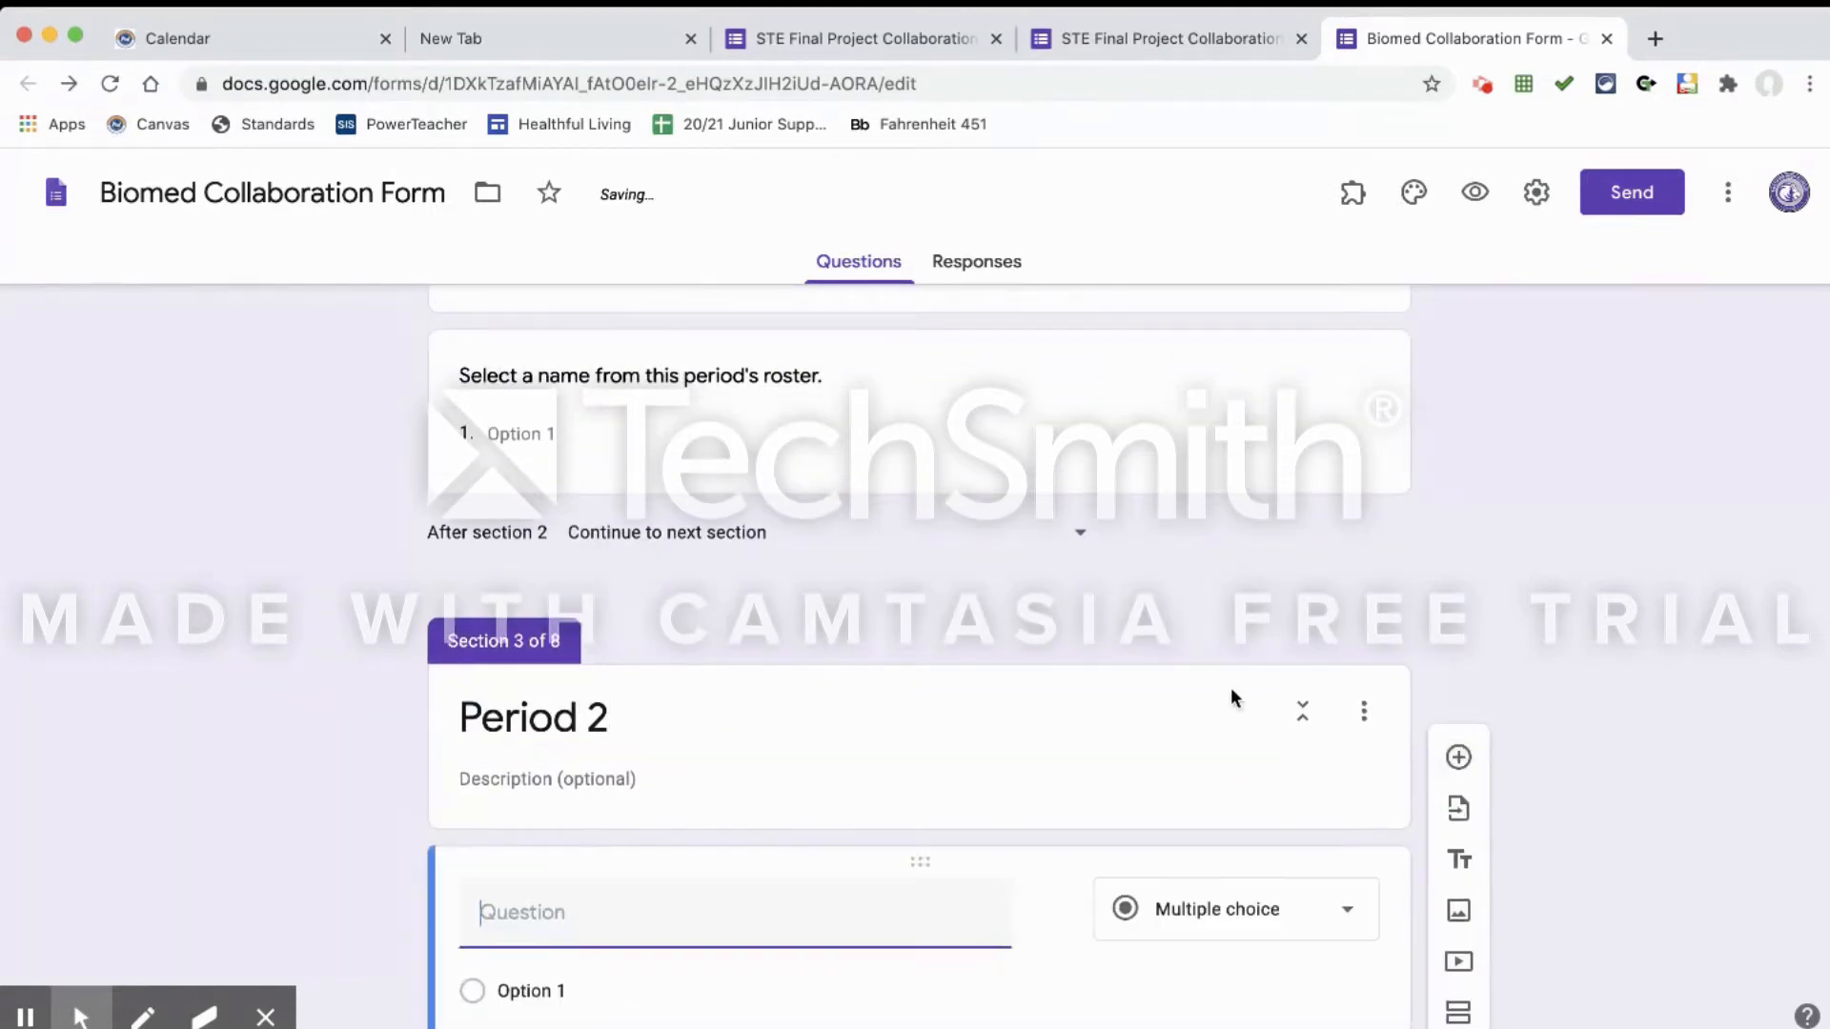
pyautogui.write('S')
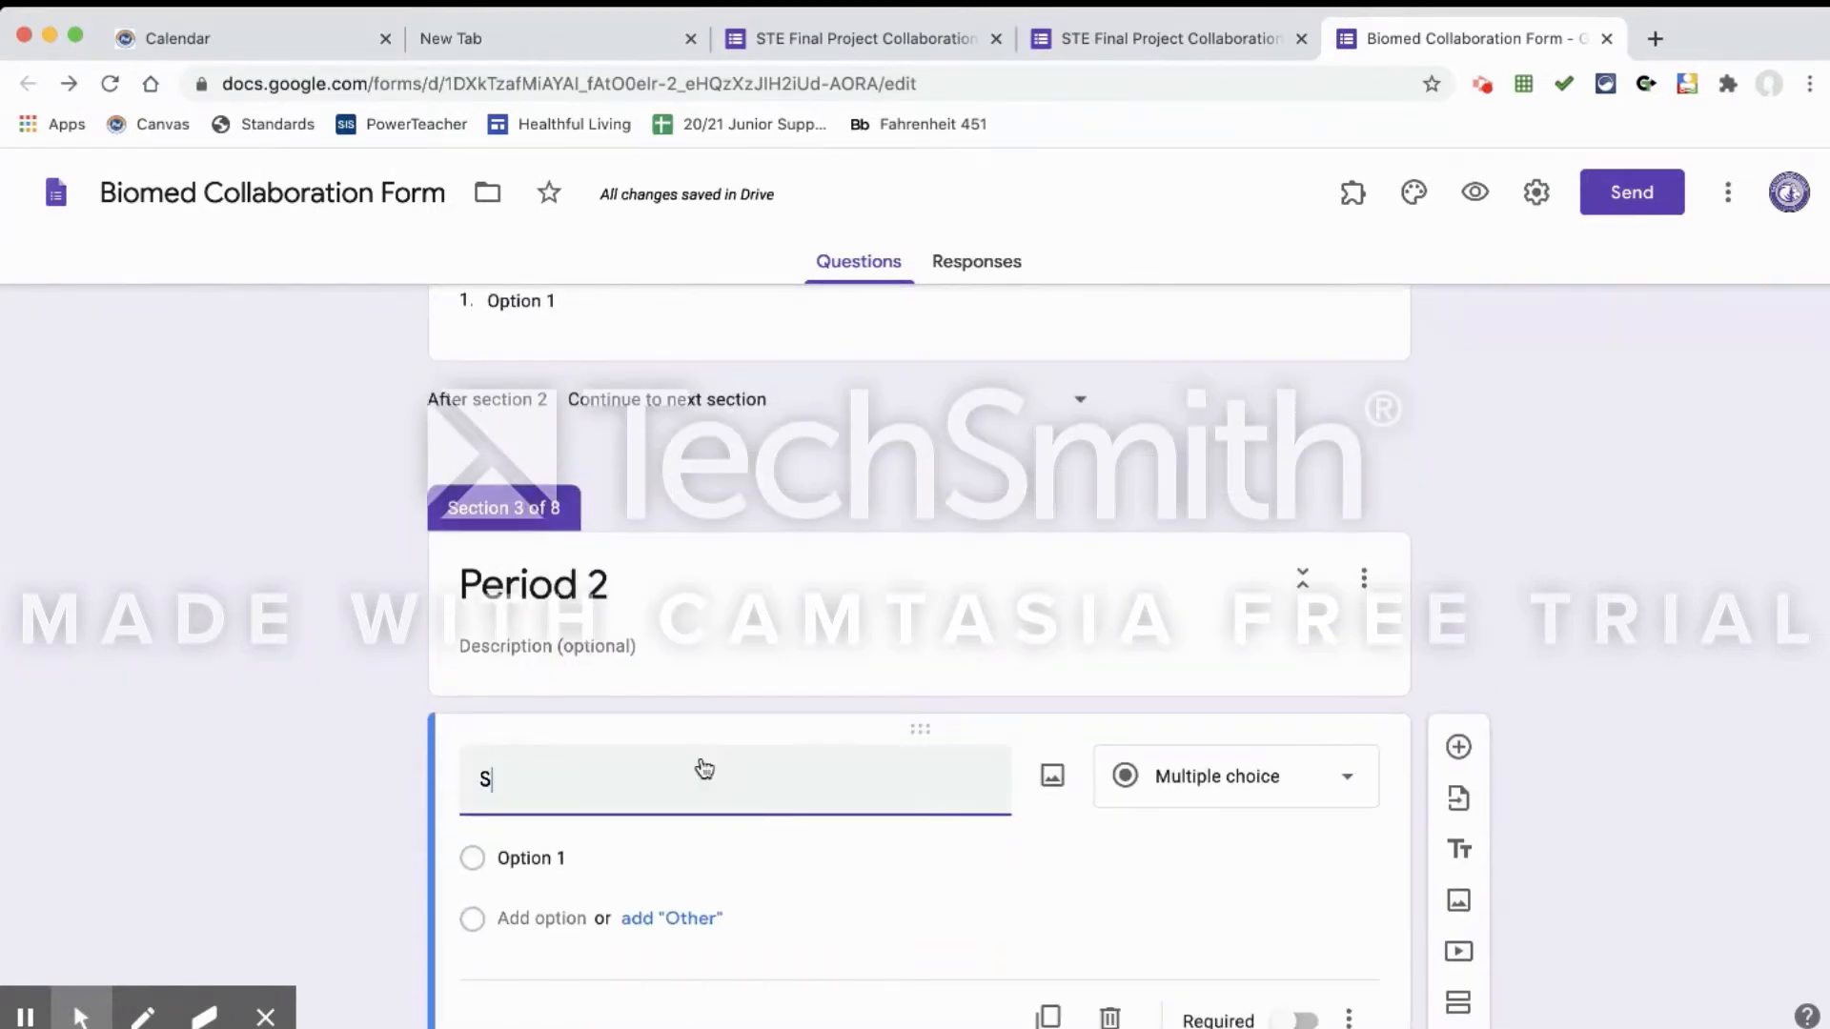
pyautogui.write('elect a name from t')
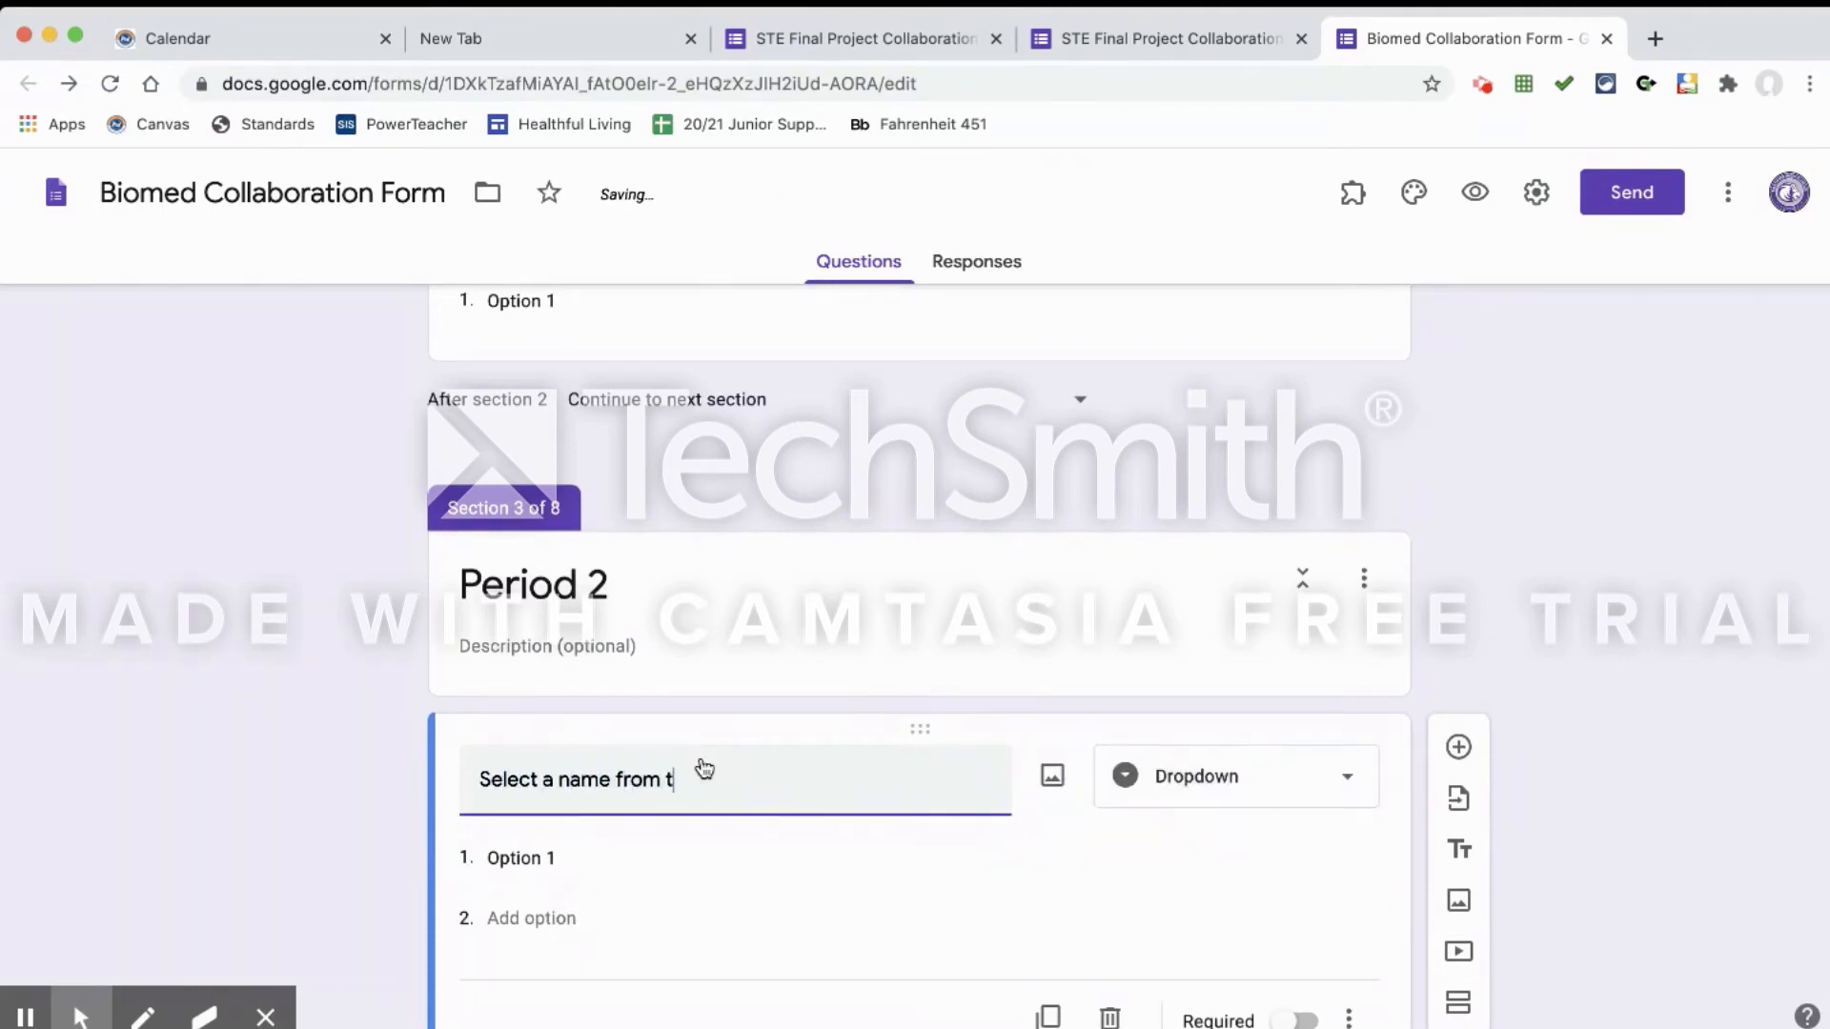
pyautogui.write("his period's r")
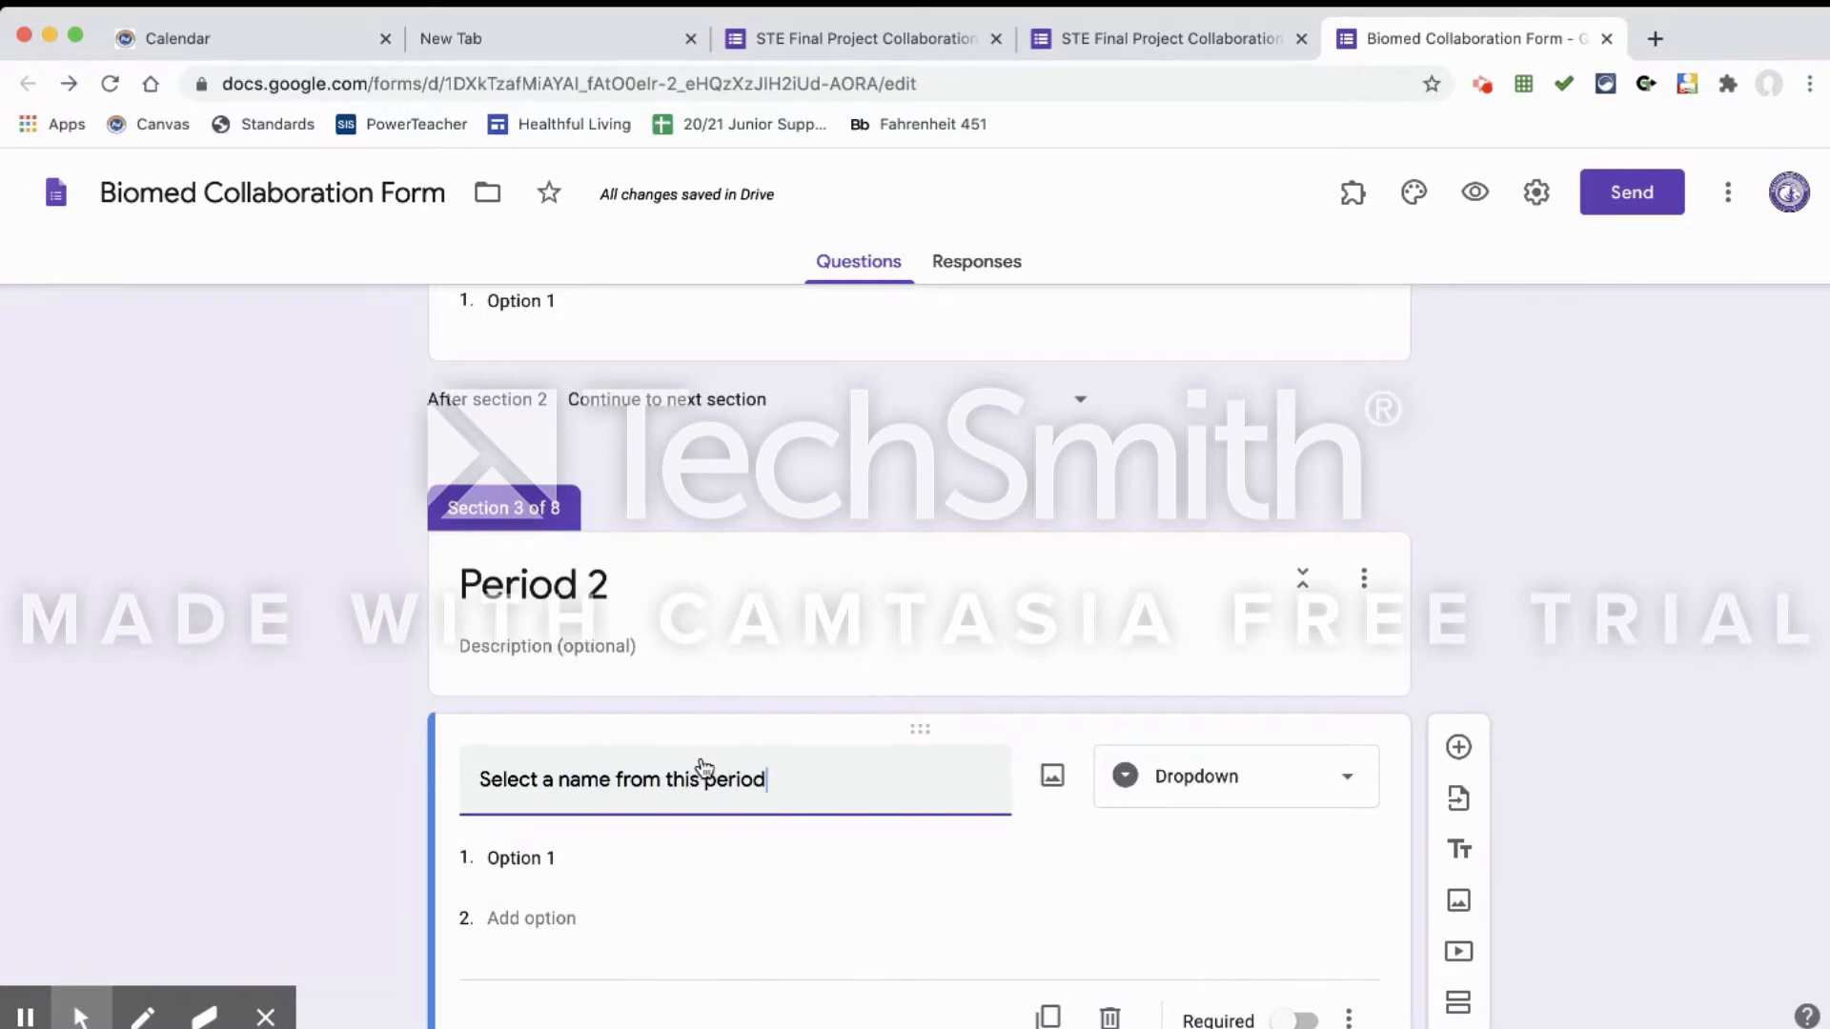
pyautogui.write('oster.')
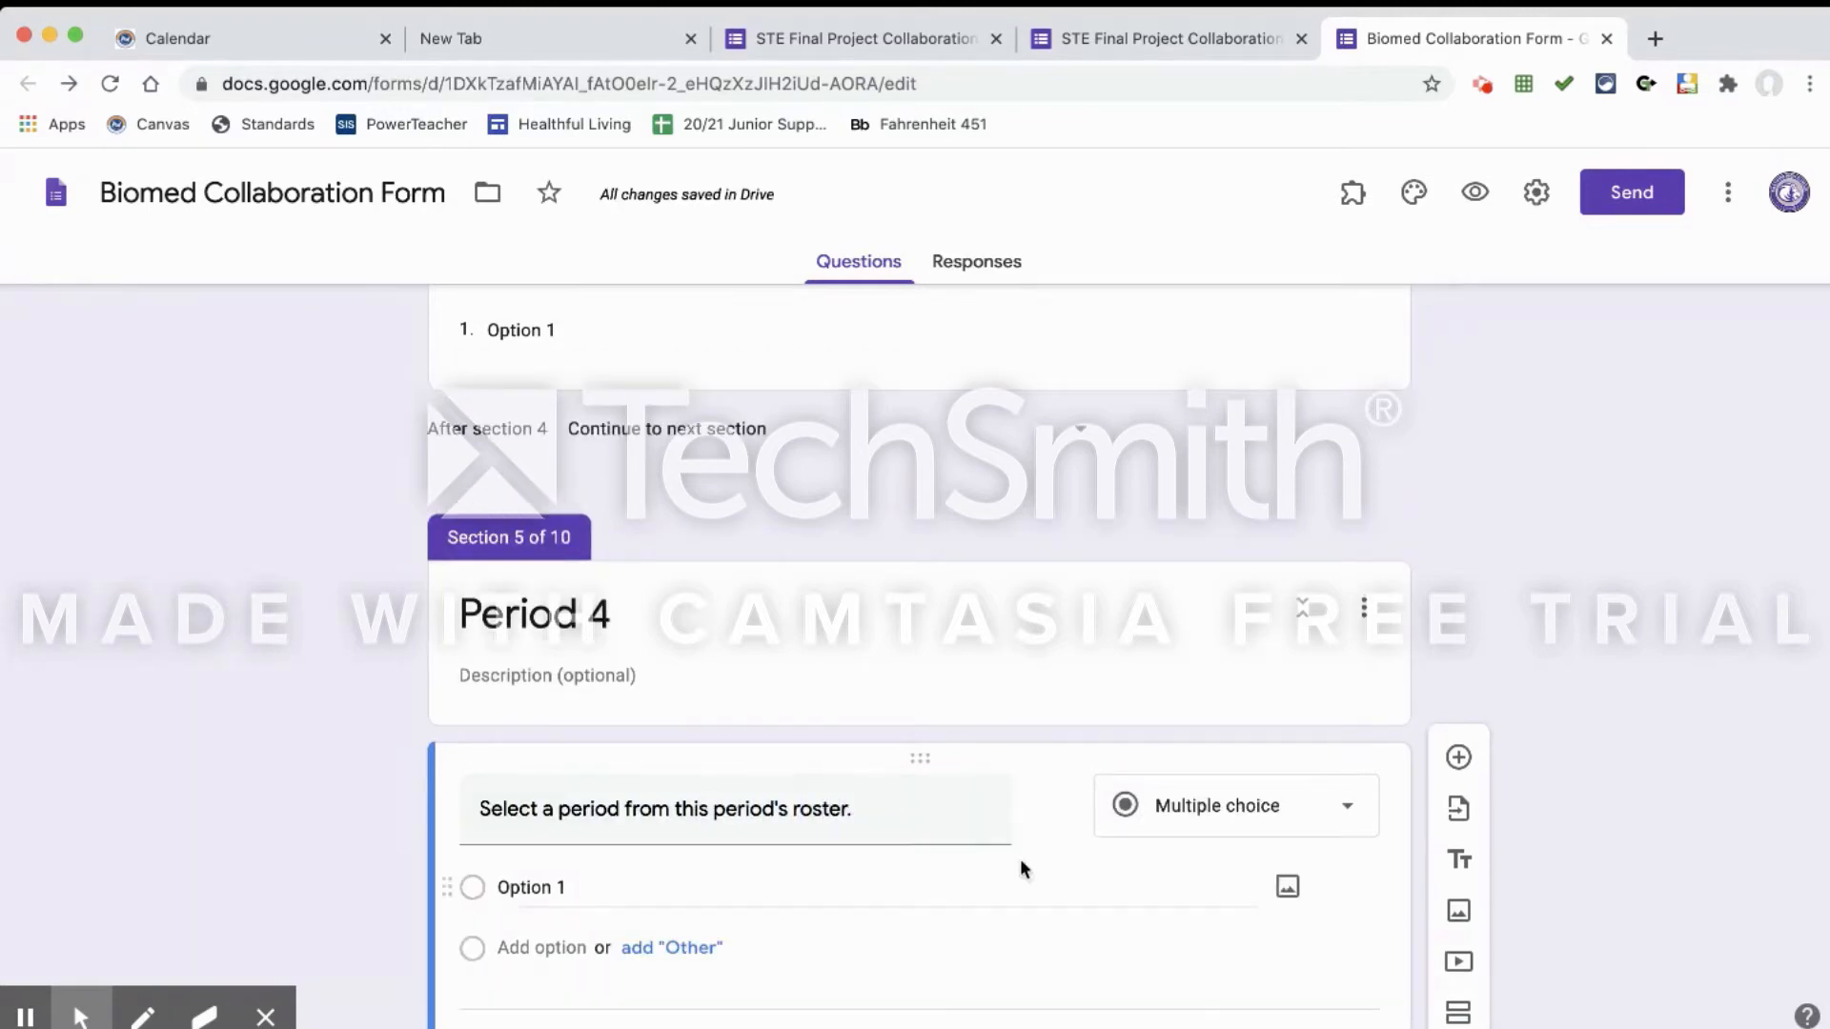
# - Change the Period 4 section's roster question from multiple choice to the Dropdown type
pyautogui.scroll(-1, 615, 694)
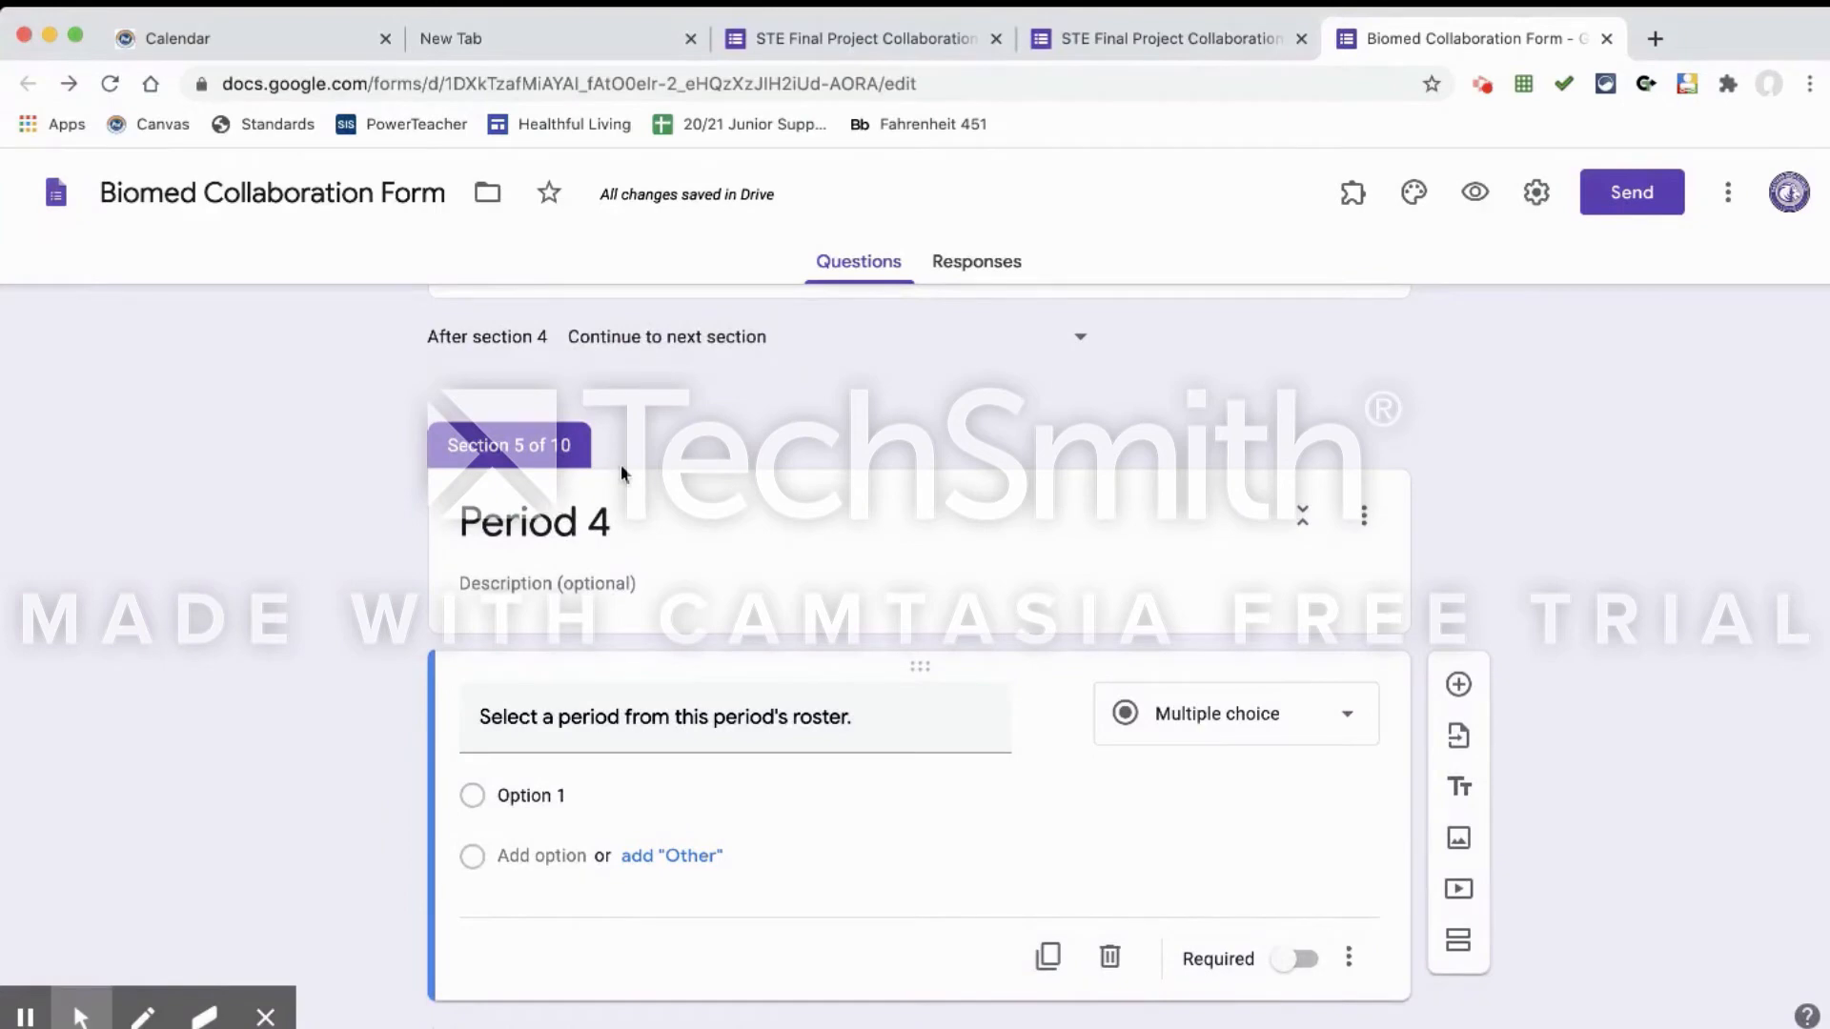
pyautogui.click(1230, 722)
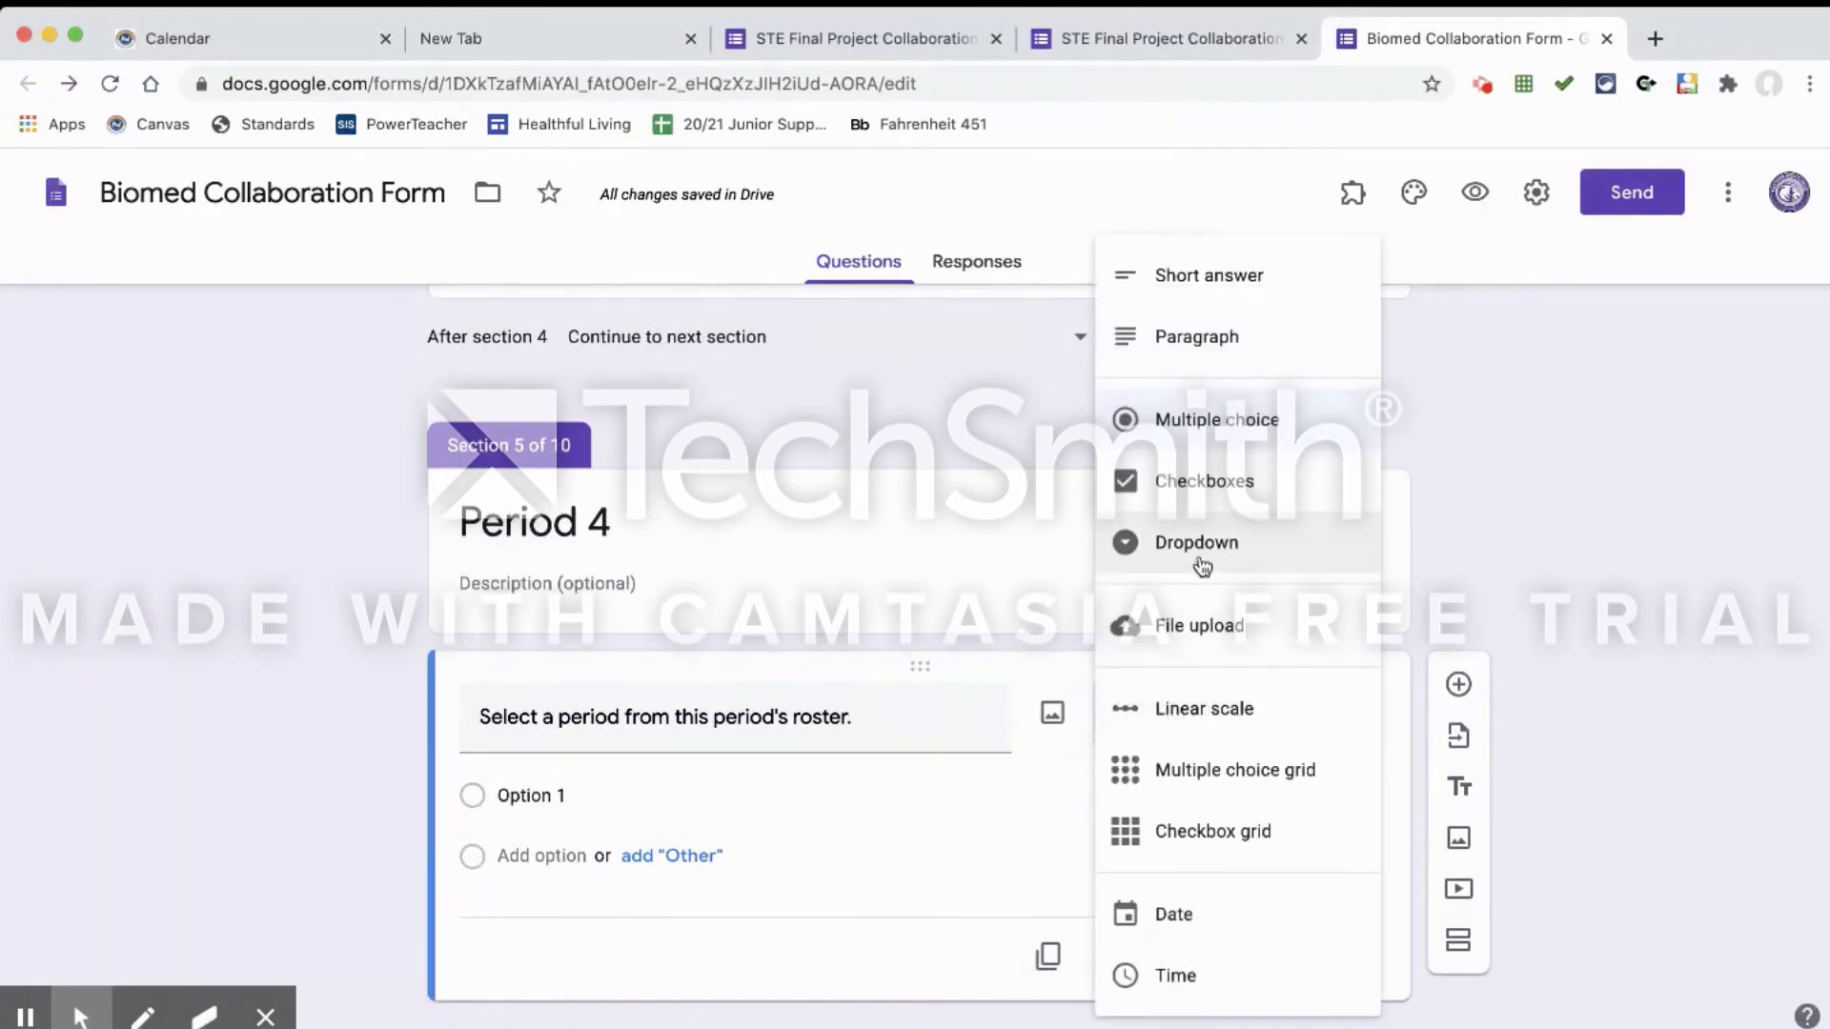
pyautogui.click(1198, 553)
# - Check the question type of the roster questions in the Period 3, Period 2 and Period 1 sections
pyautogui.scroll(3, 1163, 762)
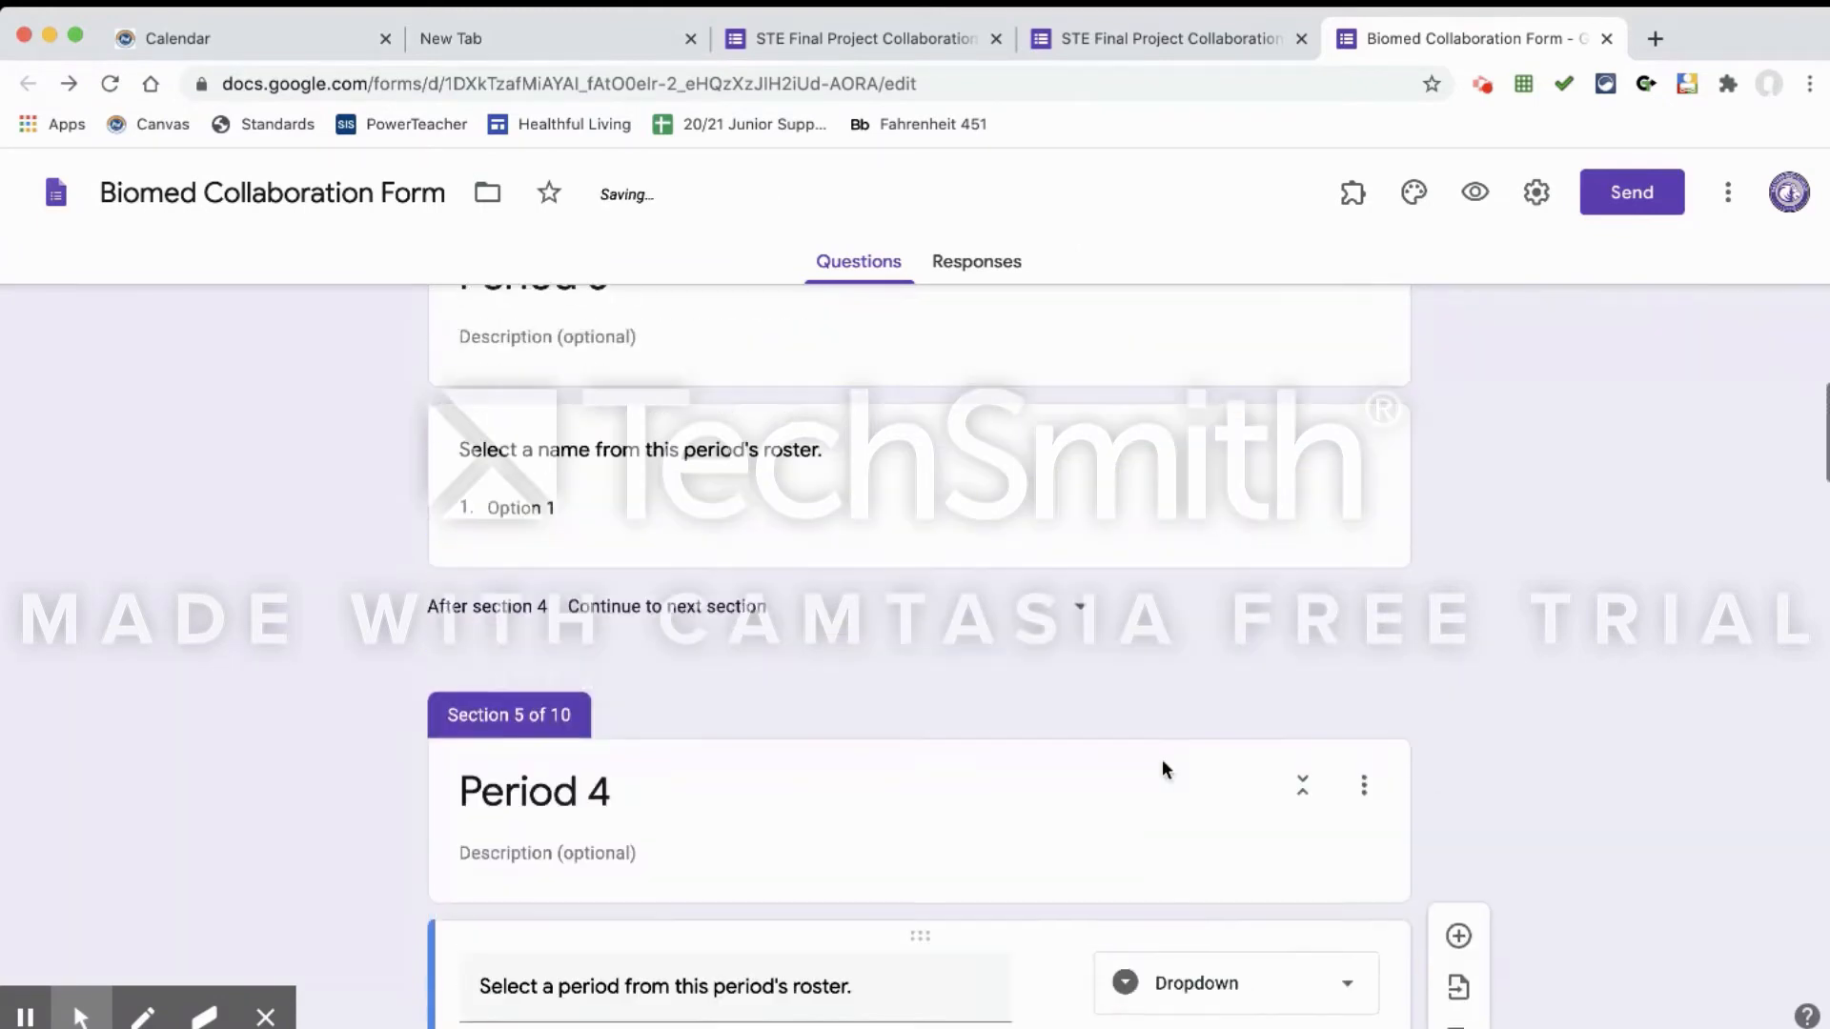
pyautogui.scroll(3, 1163, 763)
pyautogui.click(1162, 767)
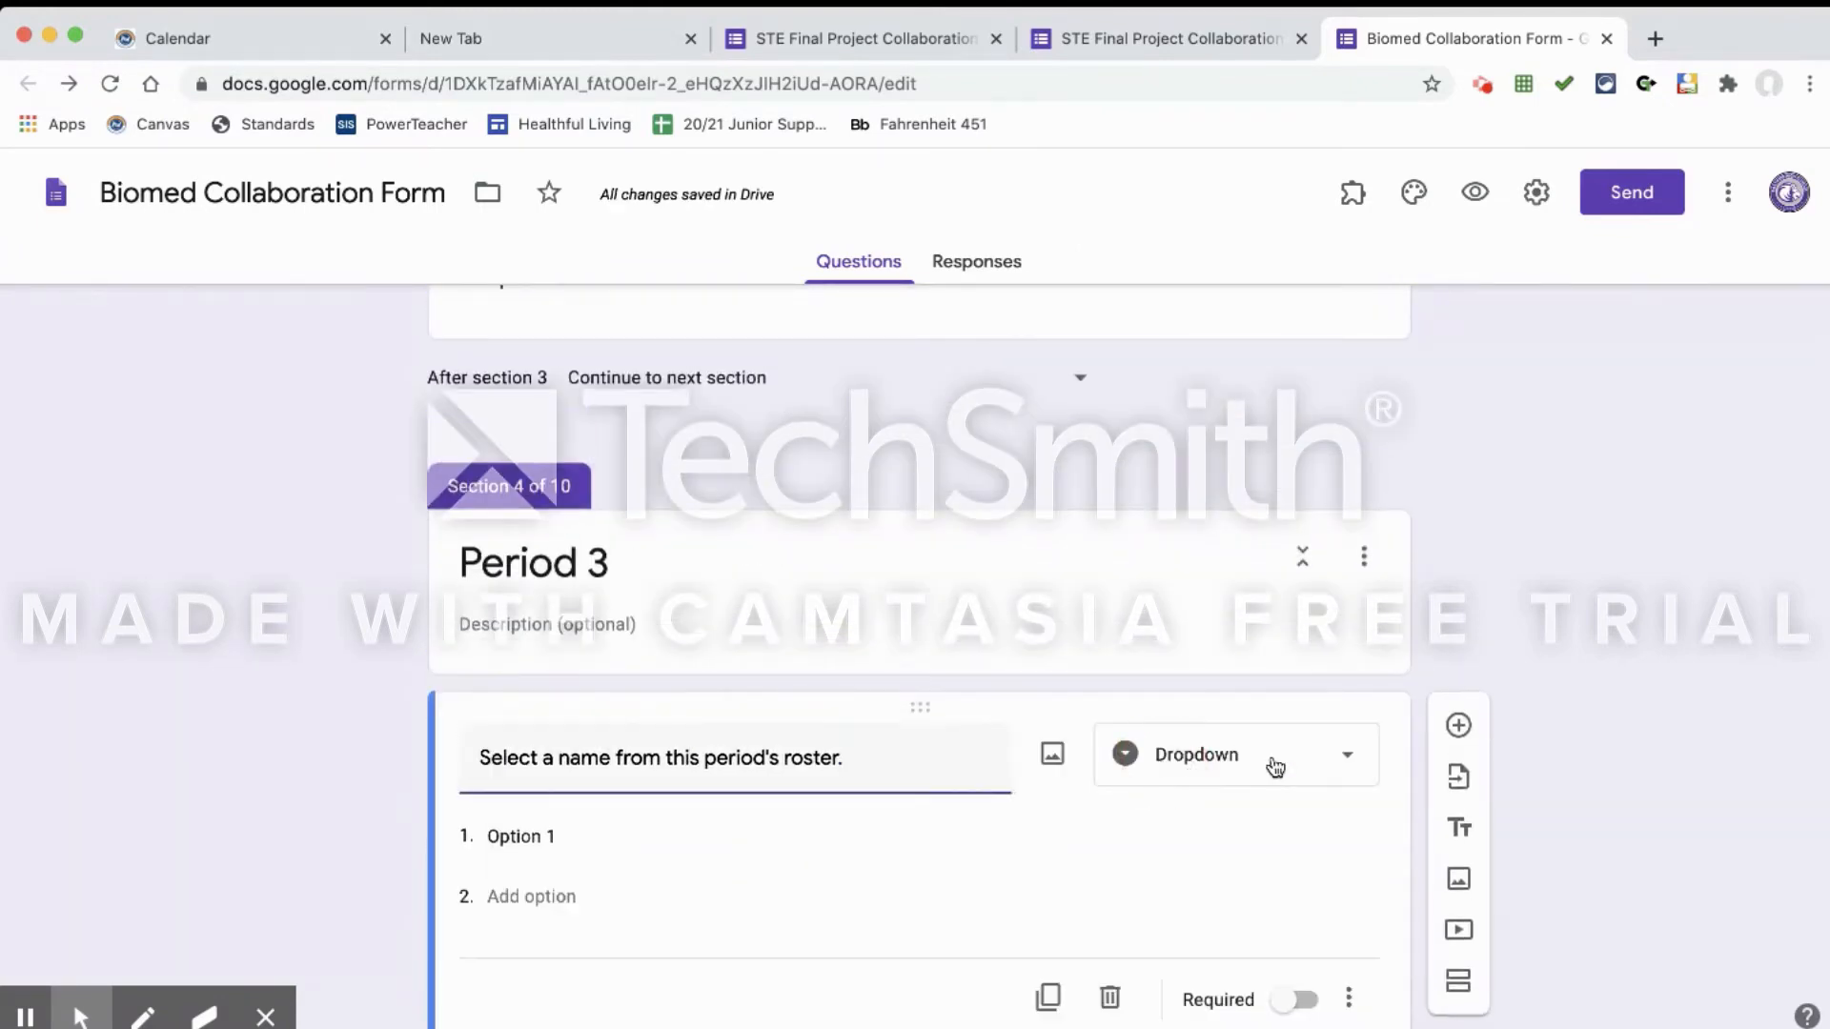
pyautogui.scroll(3, 1275, 768)
pyautogui.click(1184, 928)
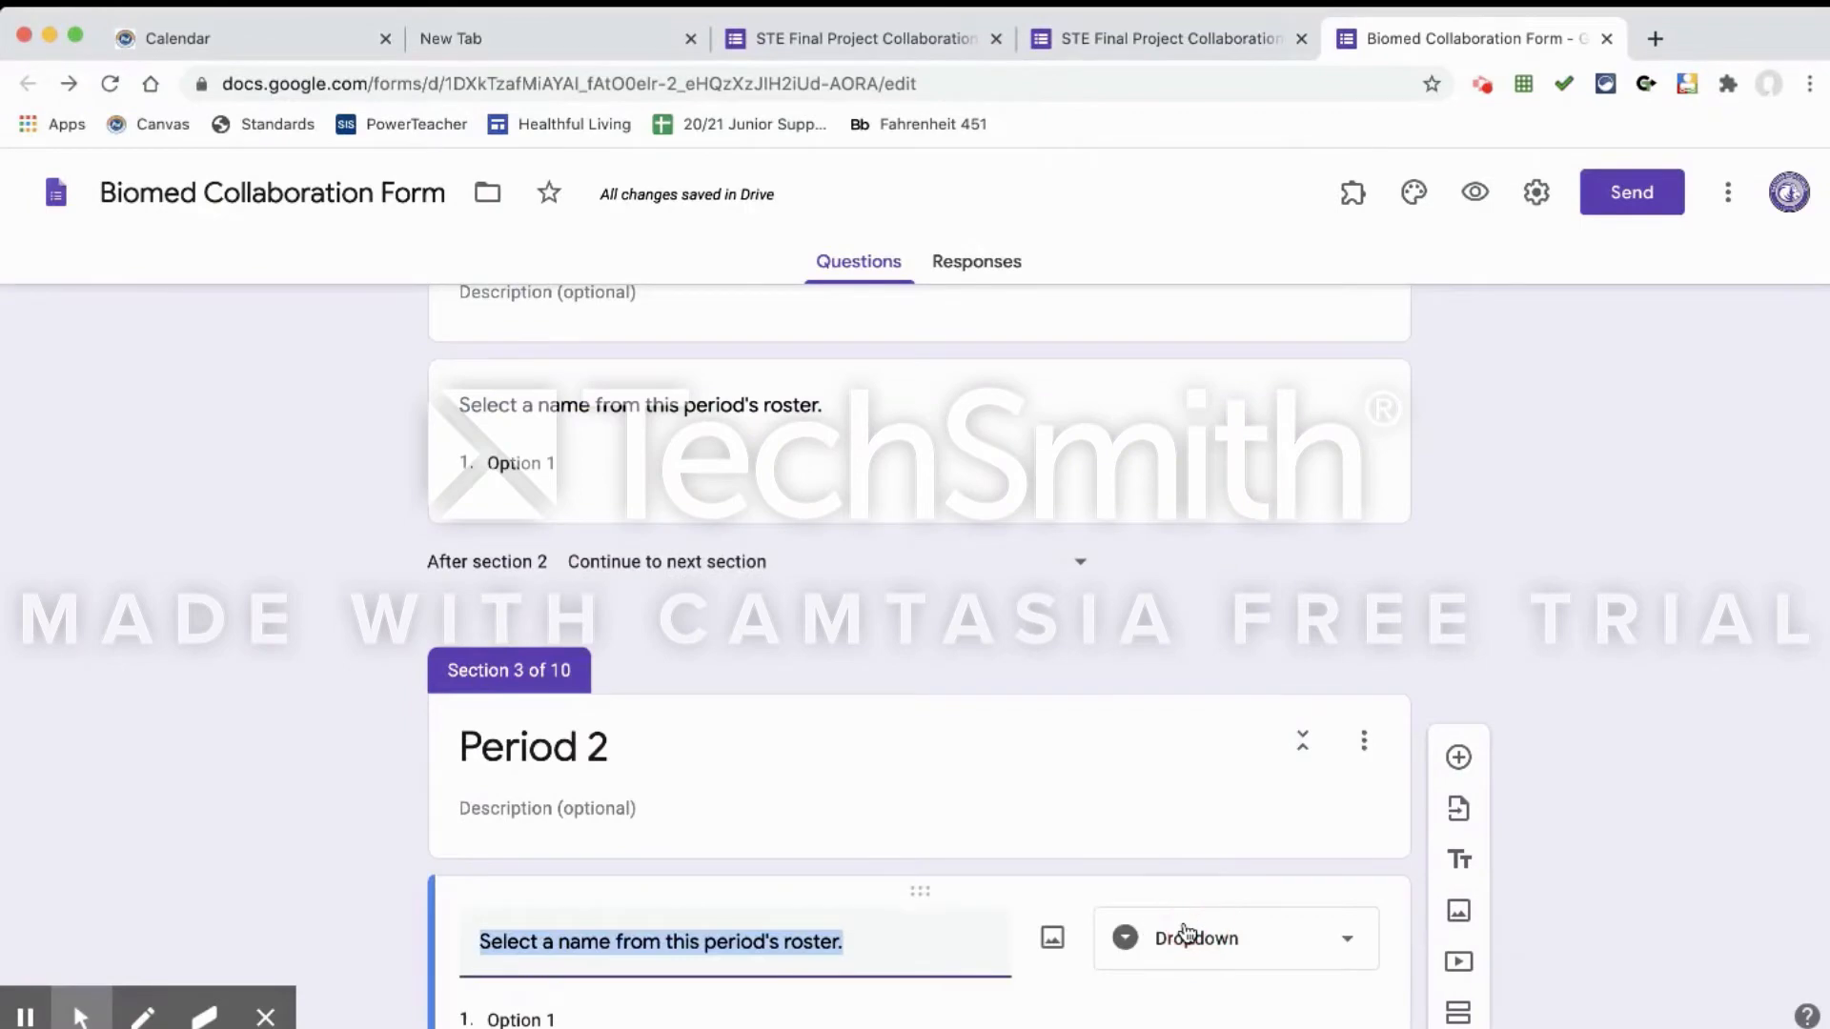
pyautogui.scroll(3, 1185, 929)
pyautogui.click(1170, 644)
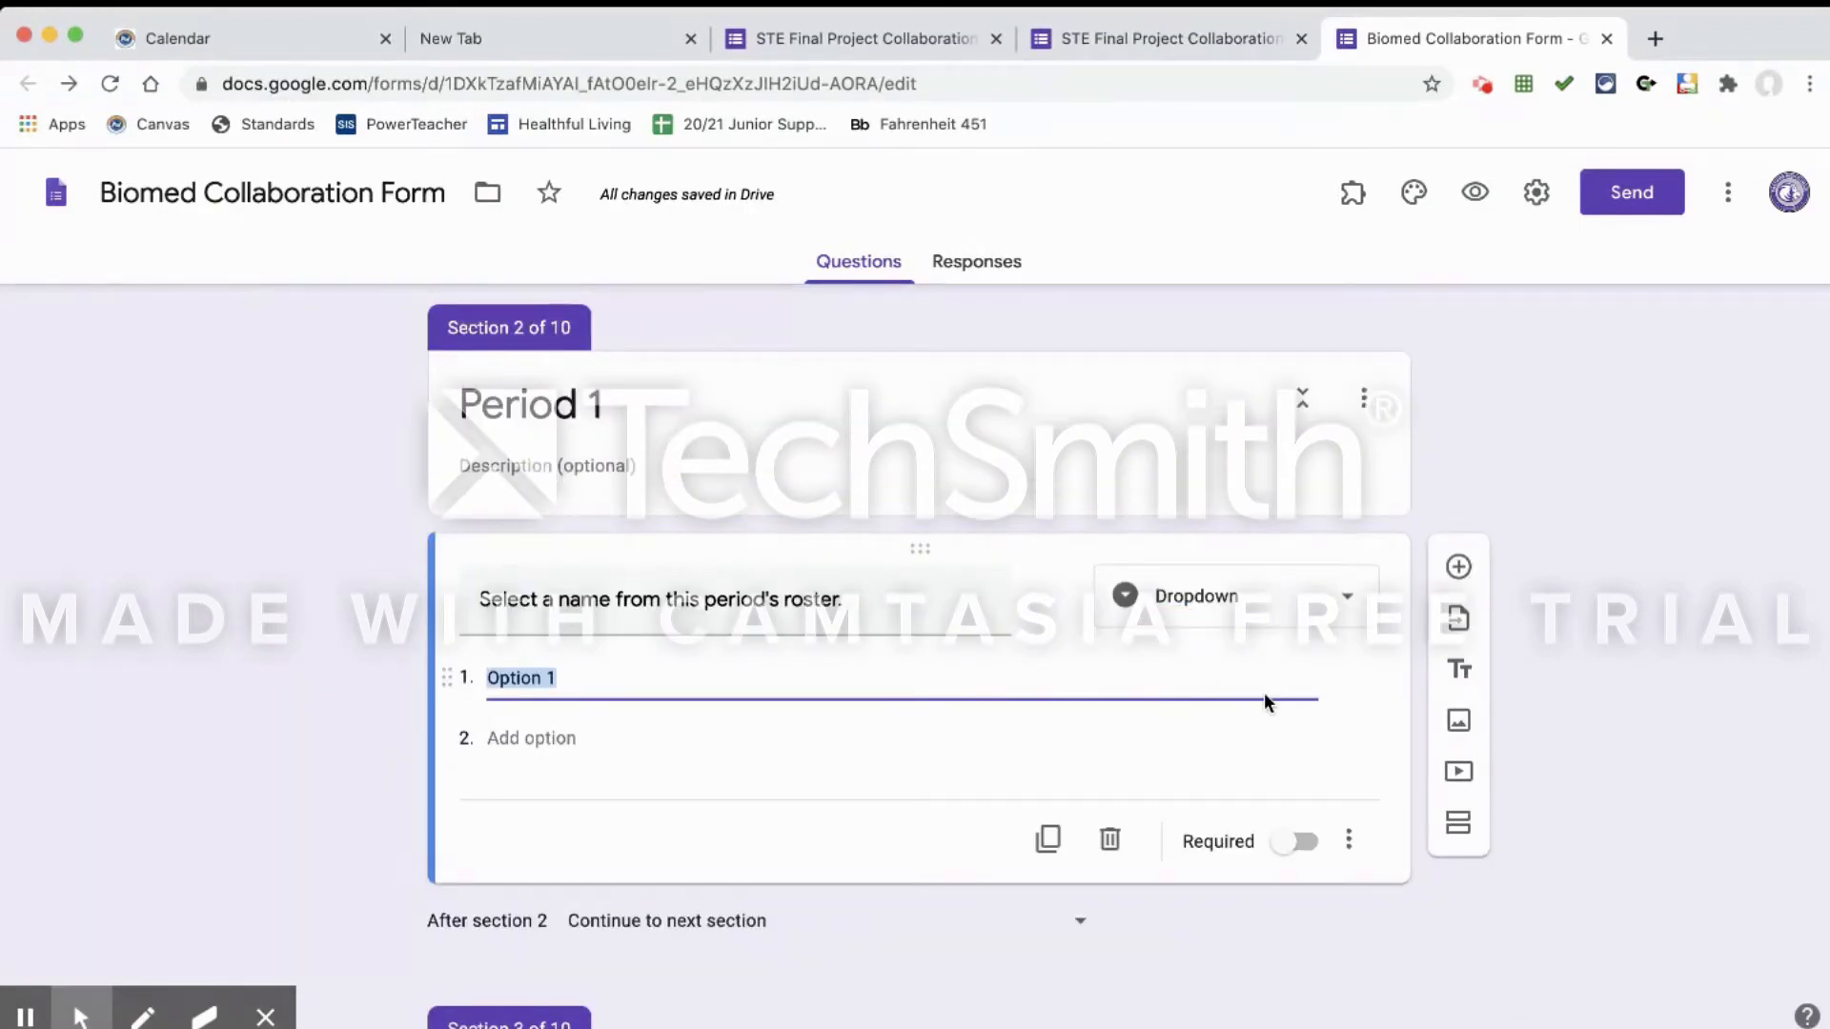
pyautogui.scroll(-2, 1267, 702)
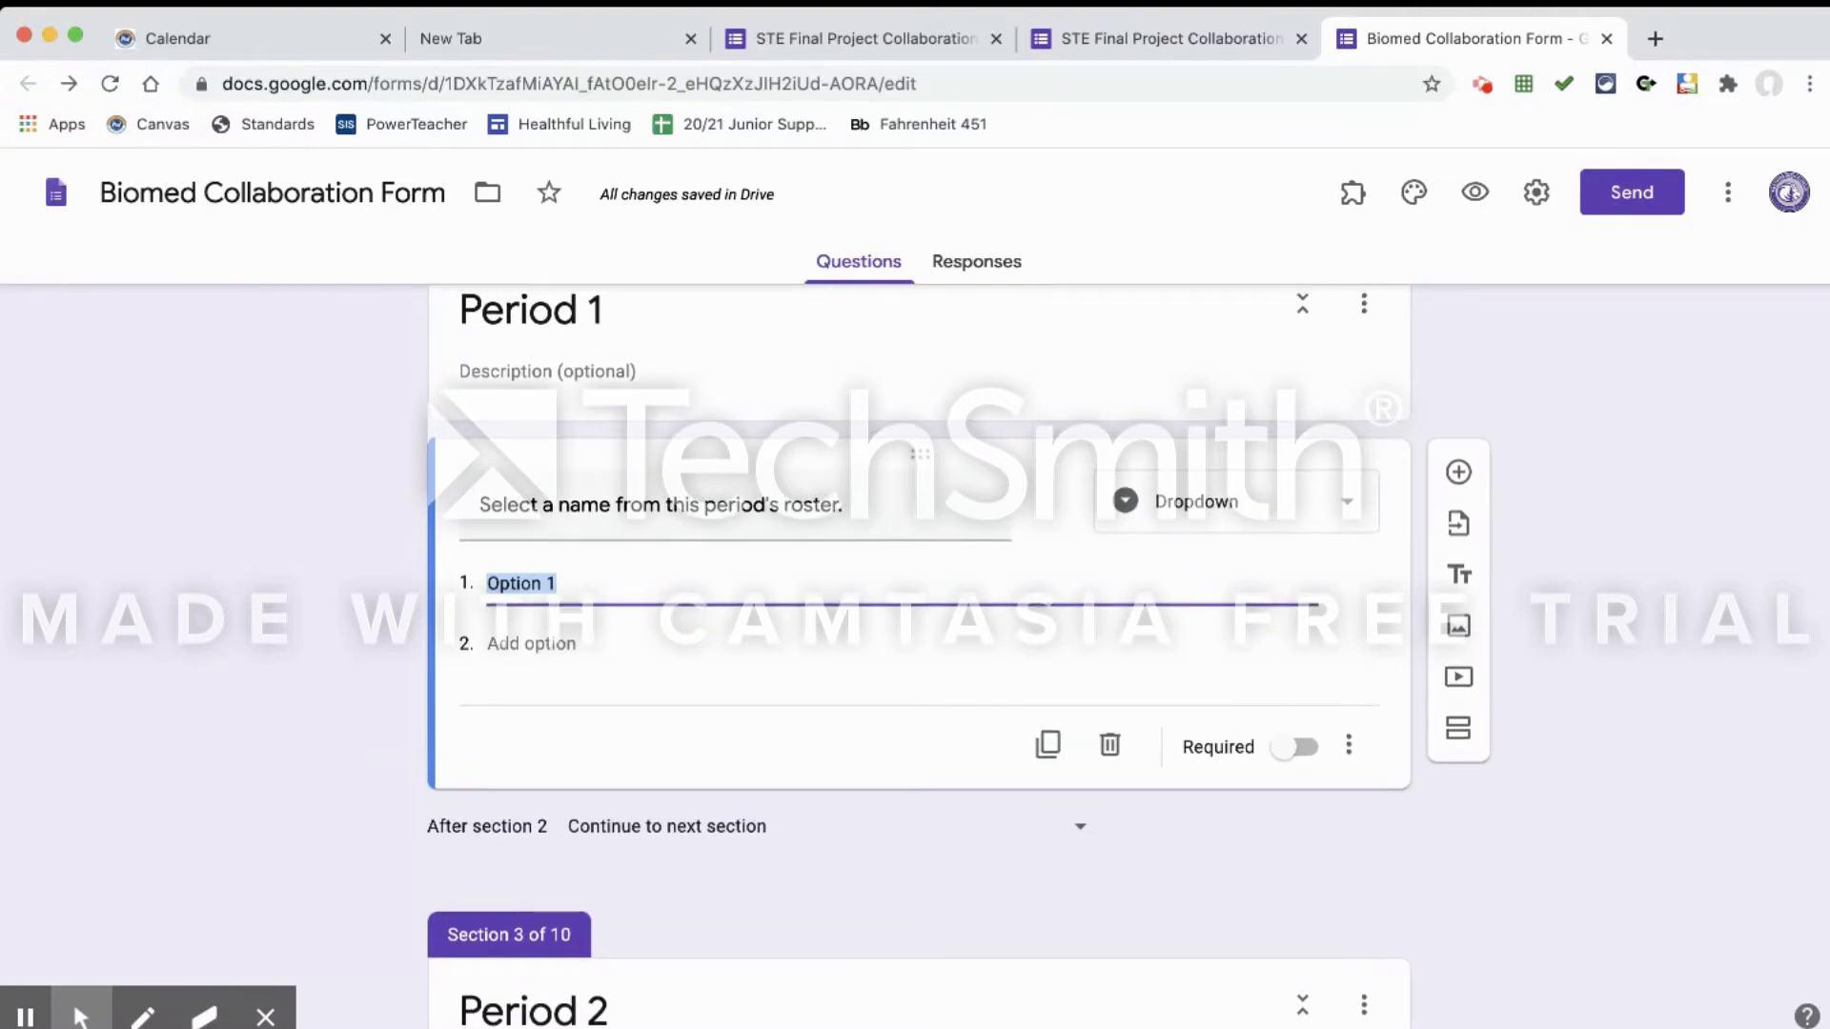
# - In PowerSchool, open the student information for the period 1(A) English 10 Honors class and copy its full list of student names
pyautogui.click(26, 1015)
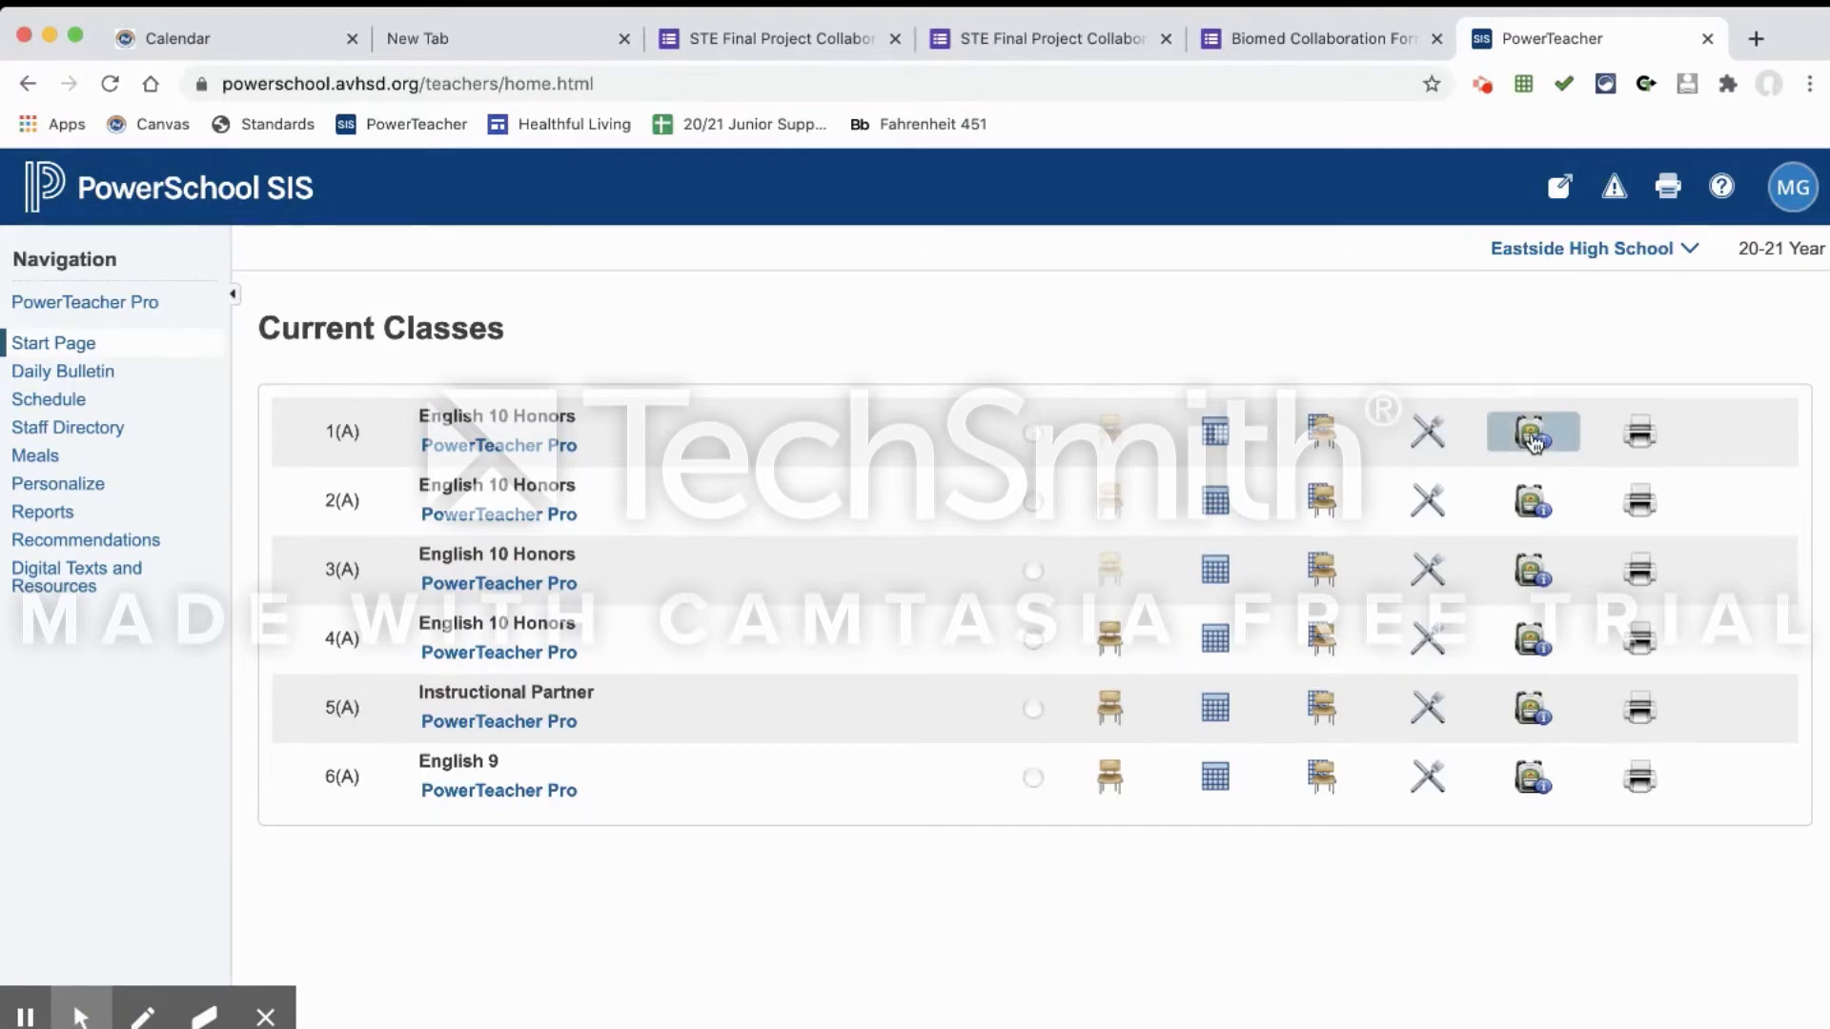
pyautogui.click(1532, 437)
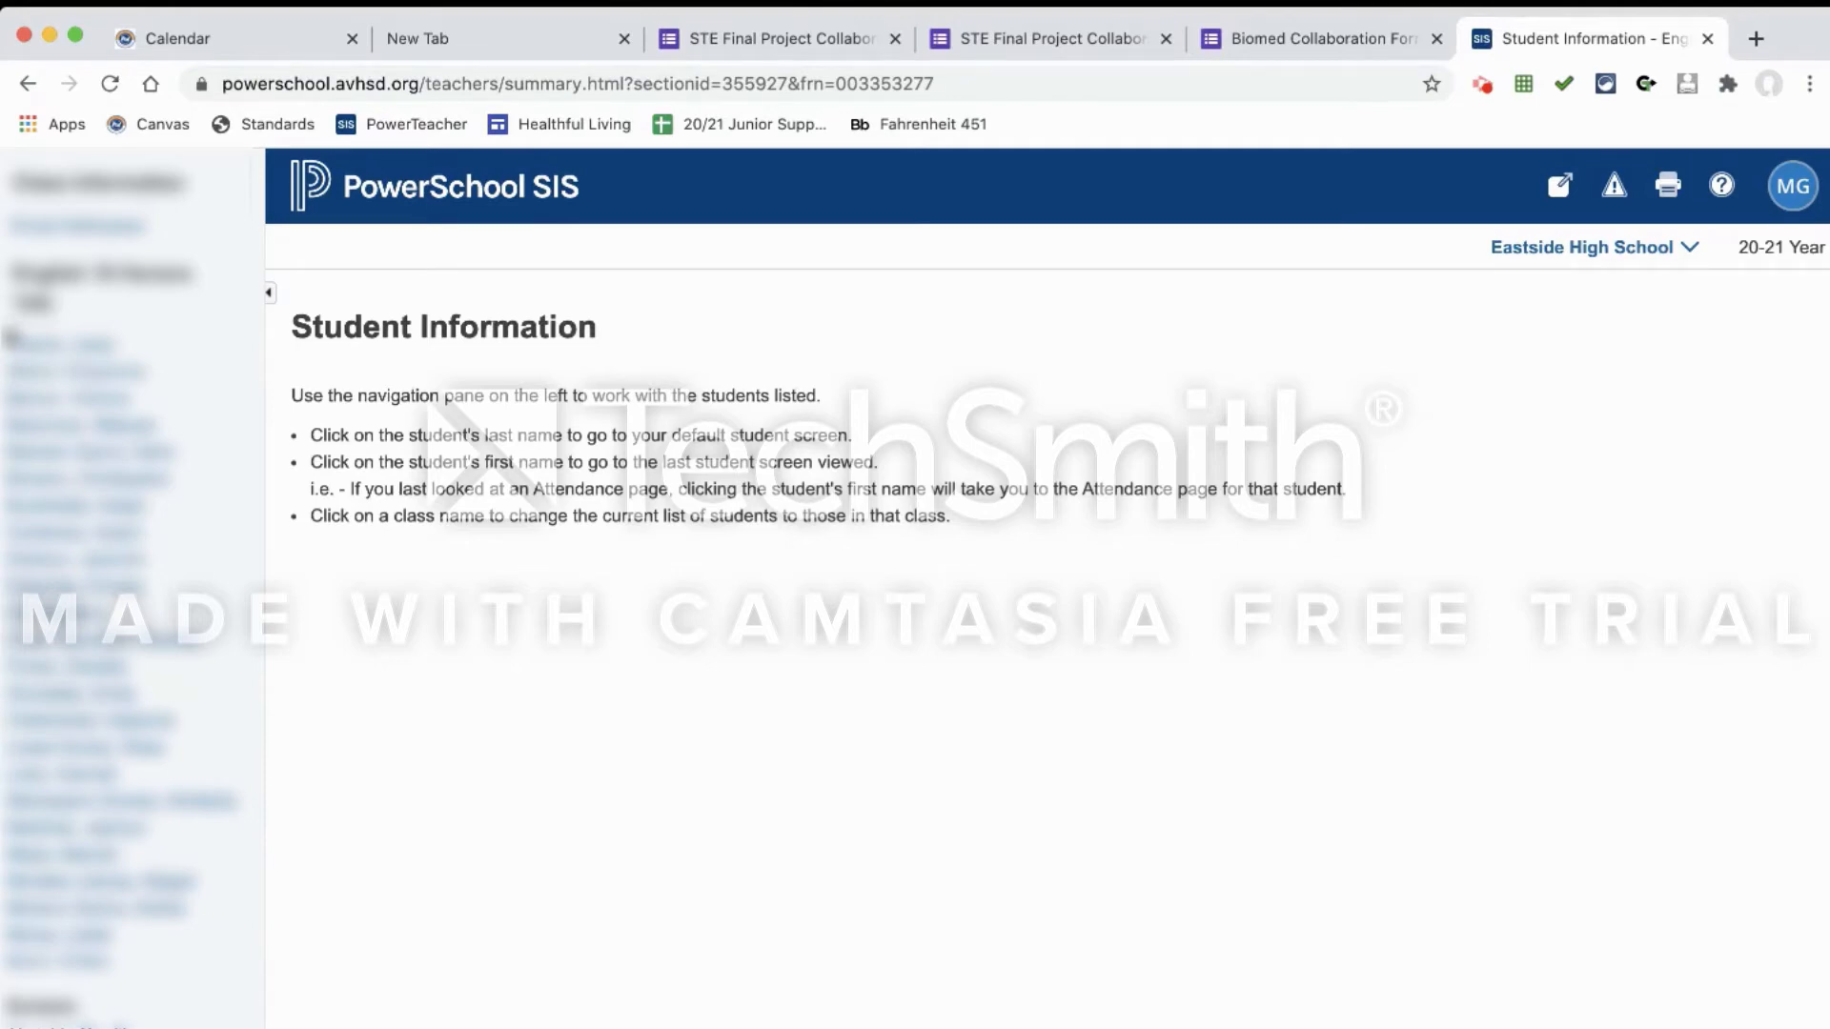
pyautogui.scroll(-5, 95, 571)
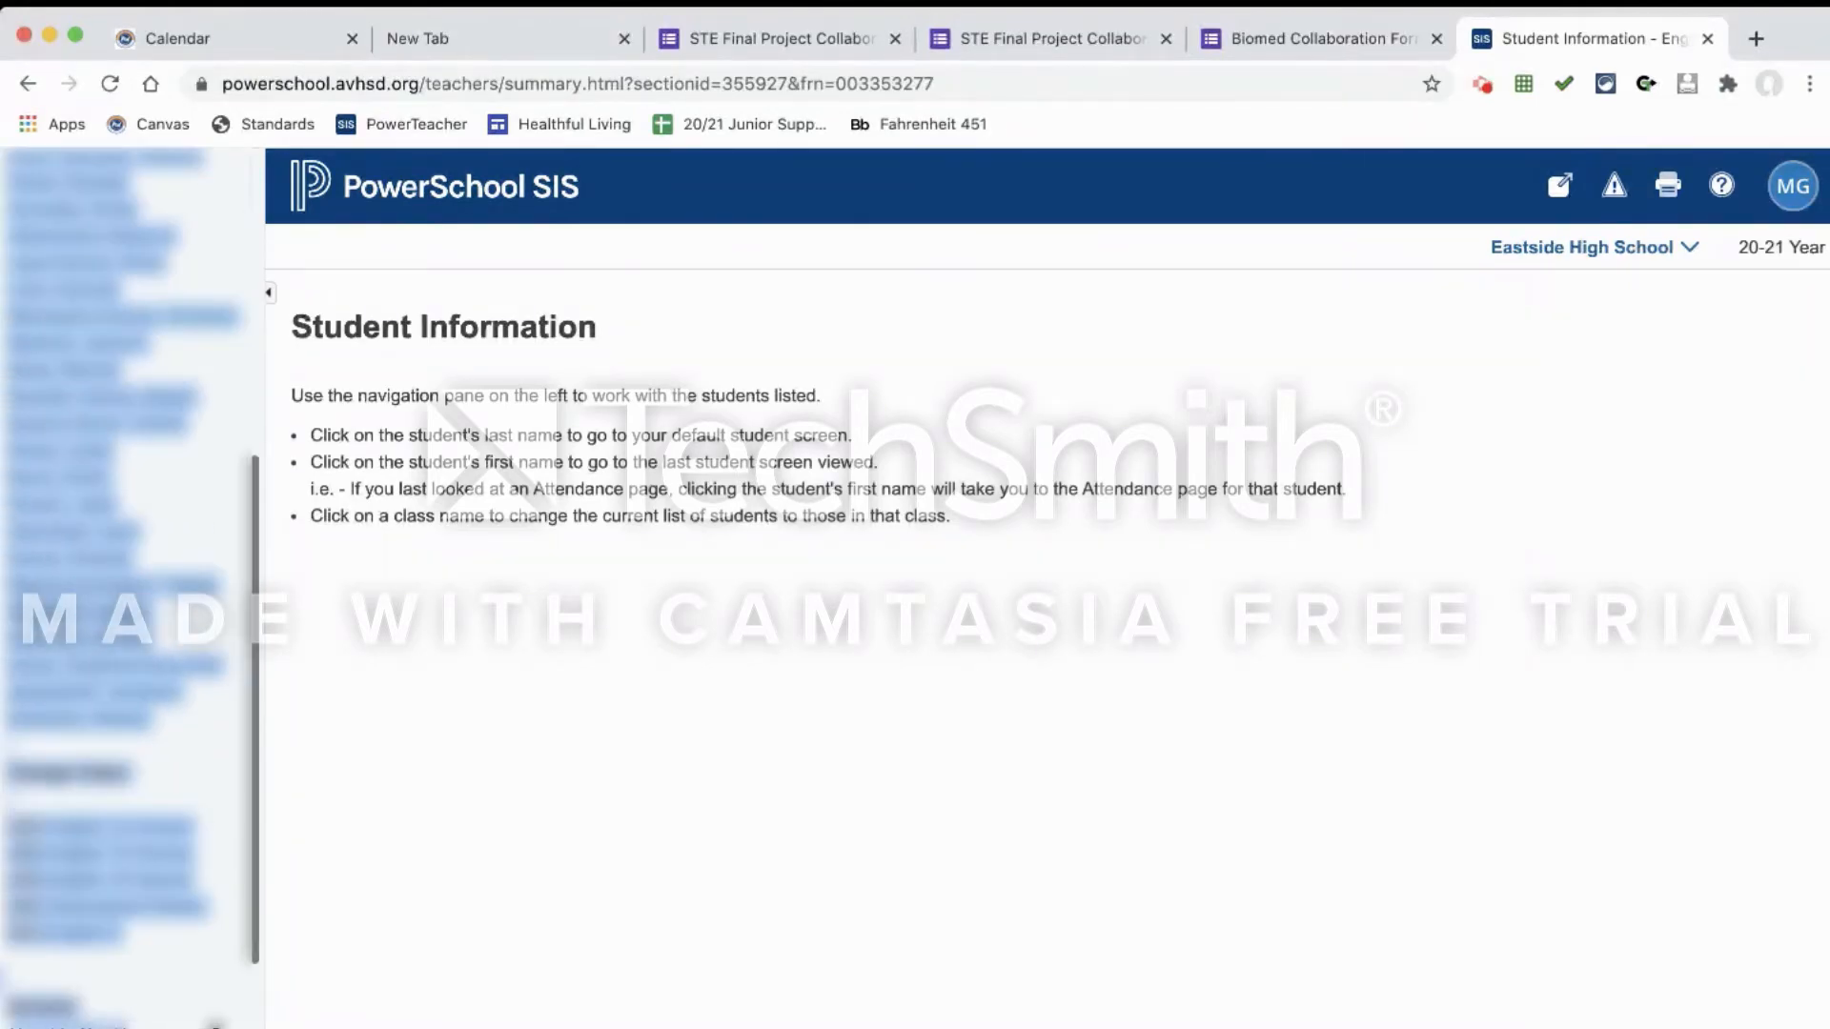
pyautogui.moveTo(216, 1025); pyautogui.dragTo(175, 742)
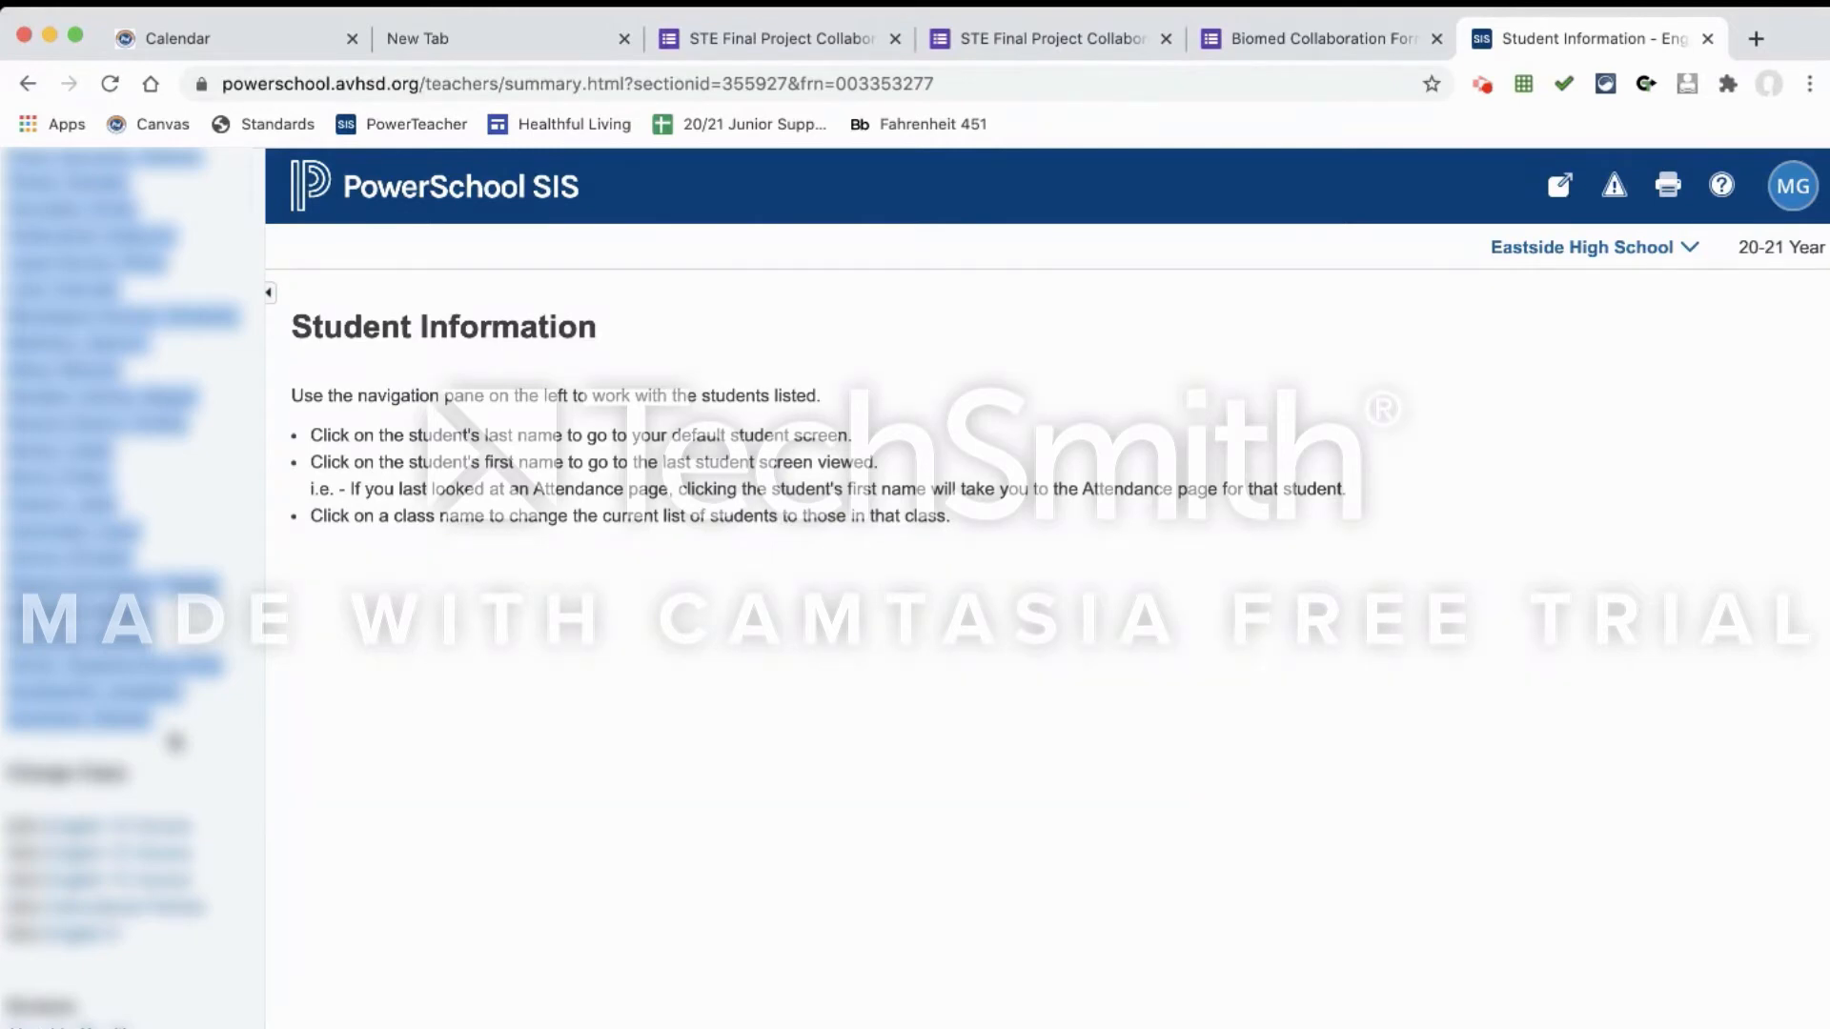
# - Switch to the Biomed Collaboration Form, paste the copied student names over Option 1 of the Period 1 roster question, and review the list
pyautogui.click(1283, 43)
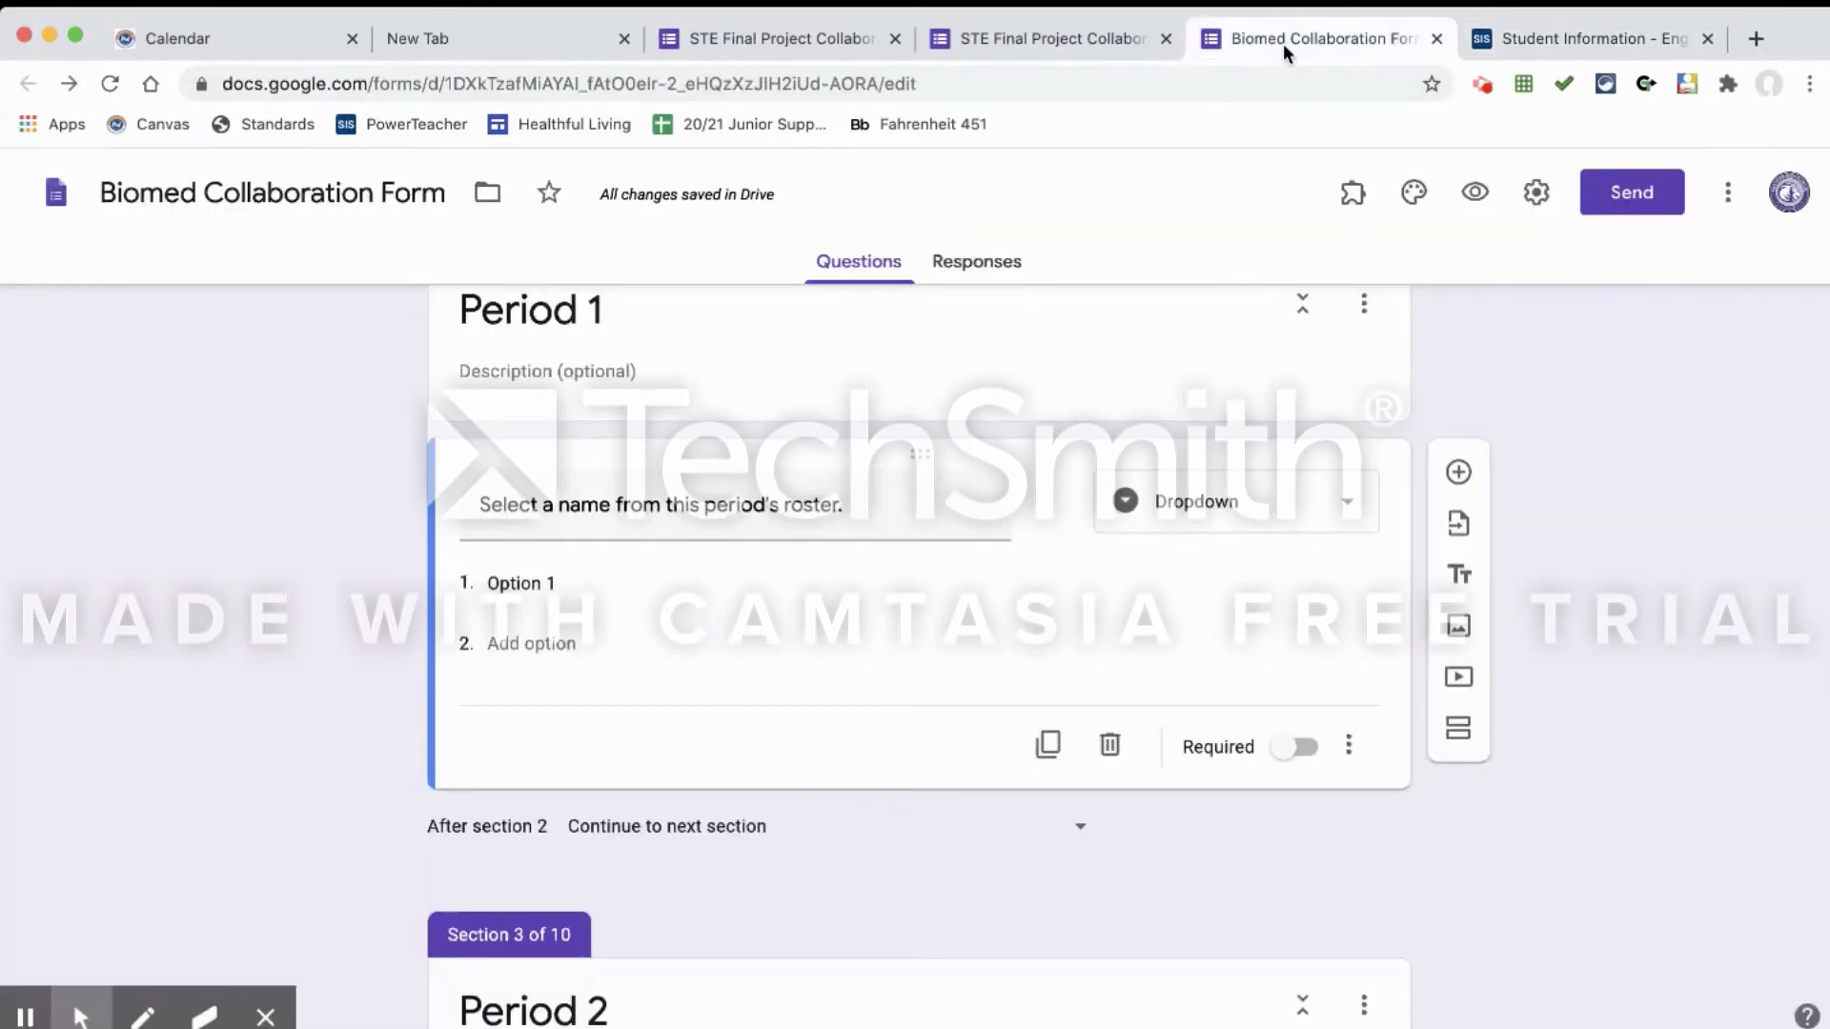
pyautogui.click(547, 582)
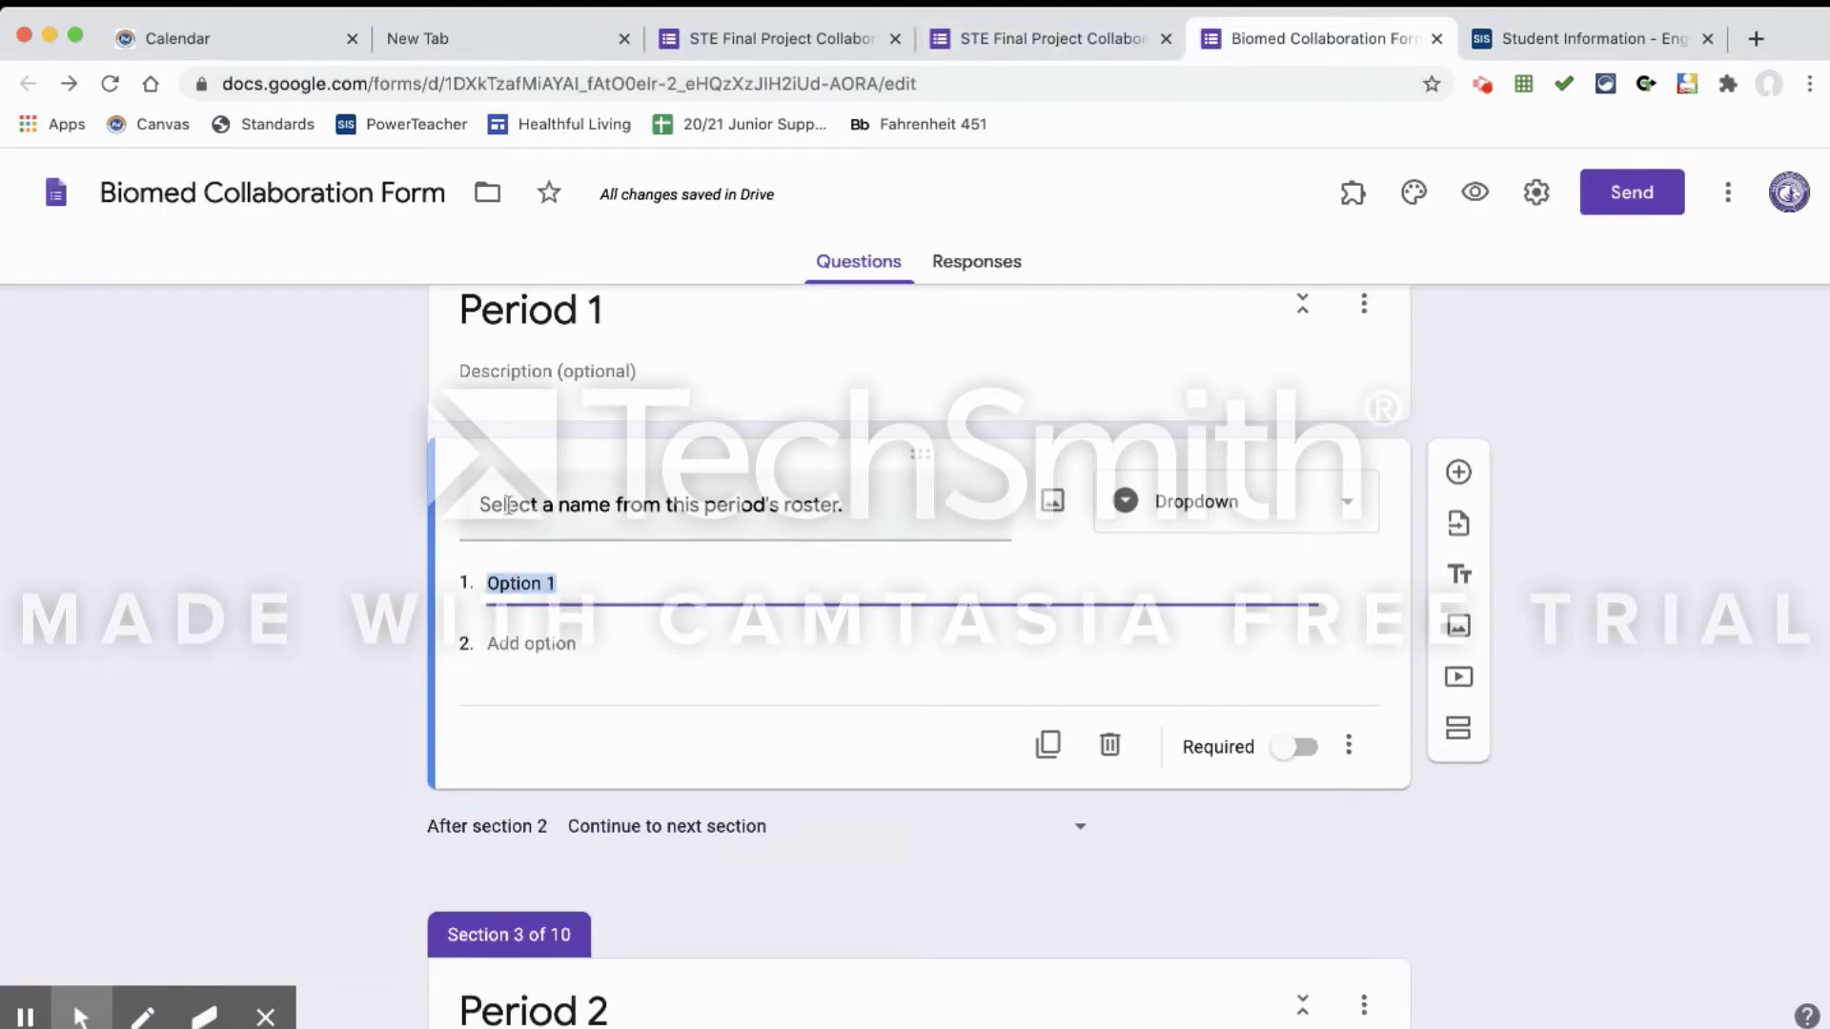
pyautogui.press('super+v')
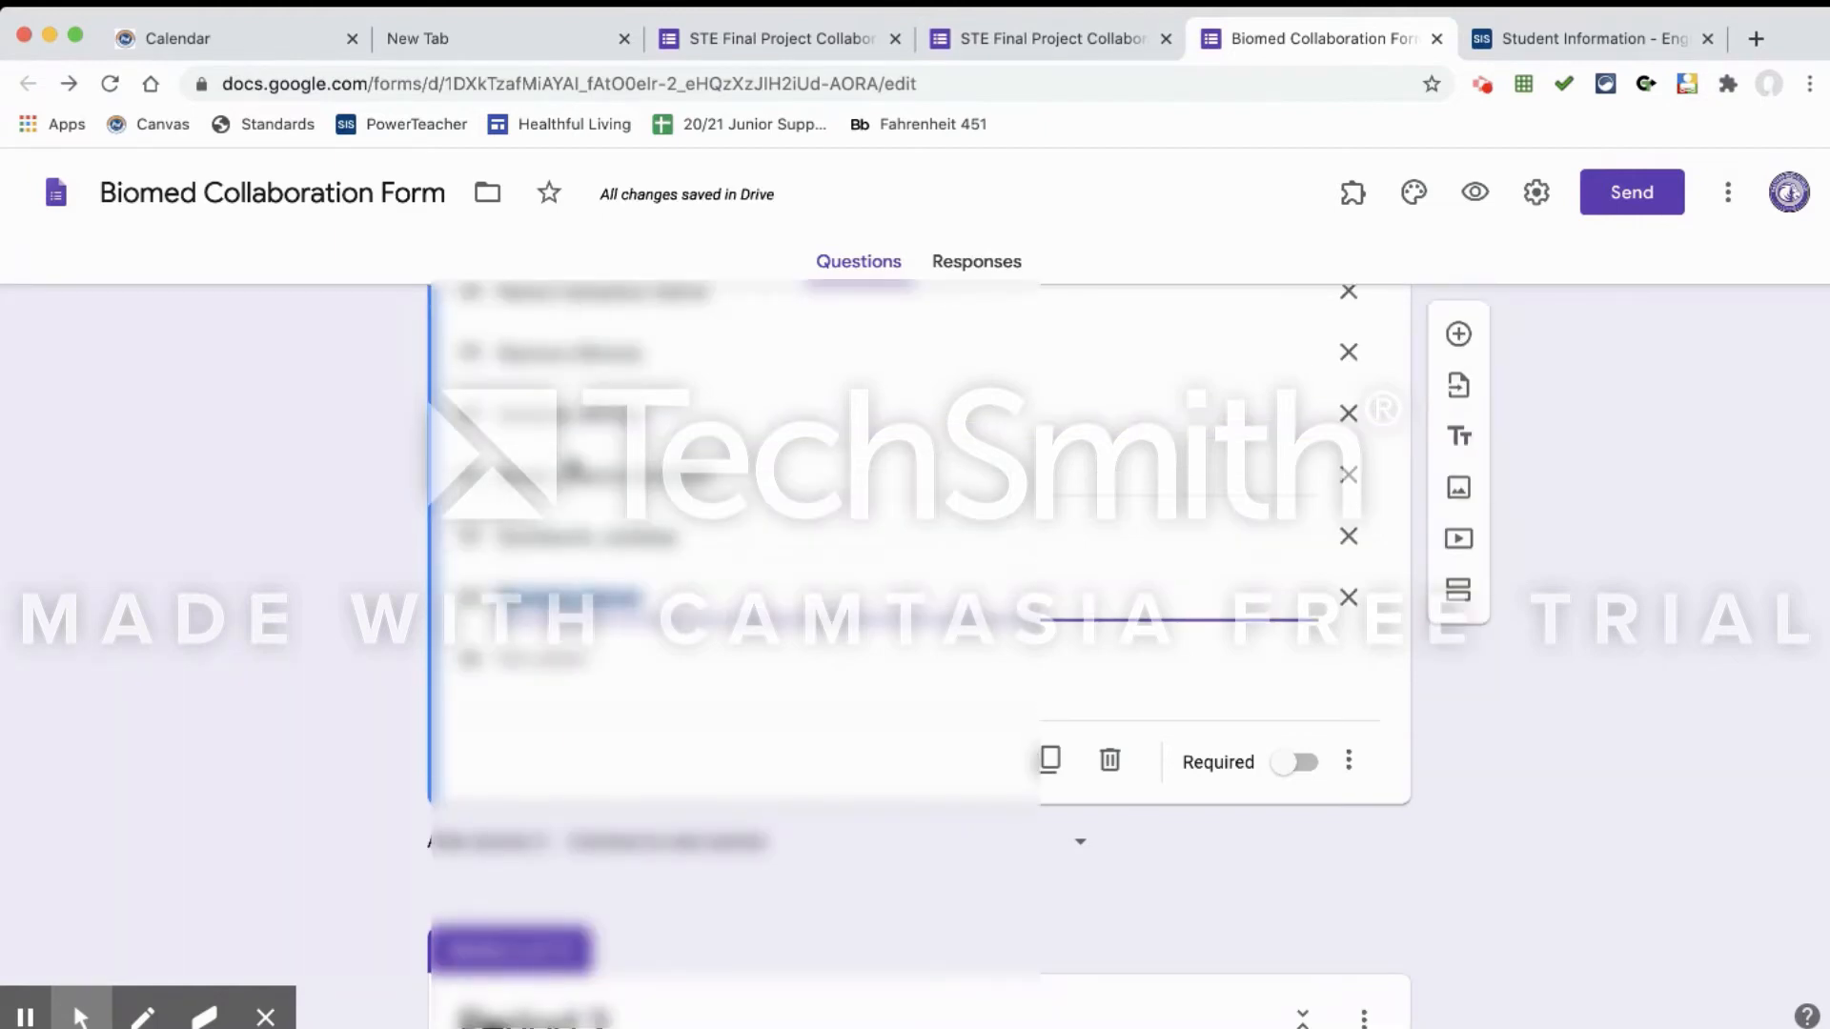
pyautogui.scroll(5, 919, 657)
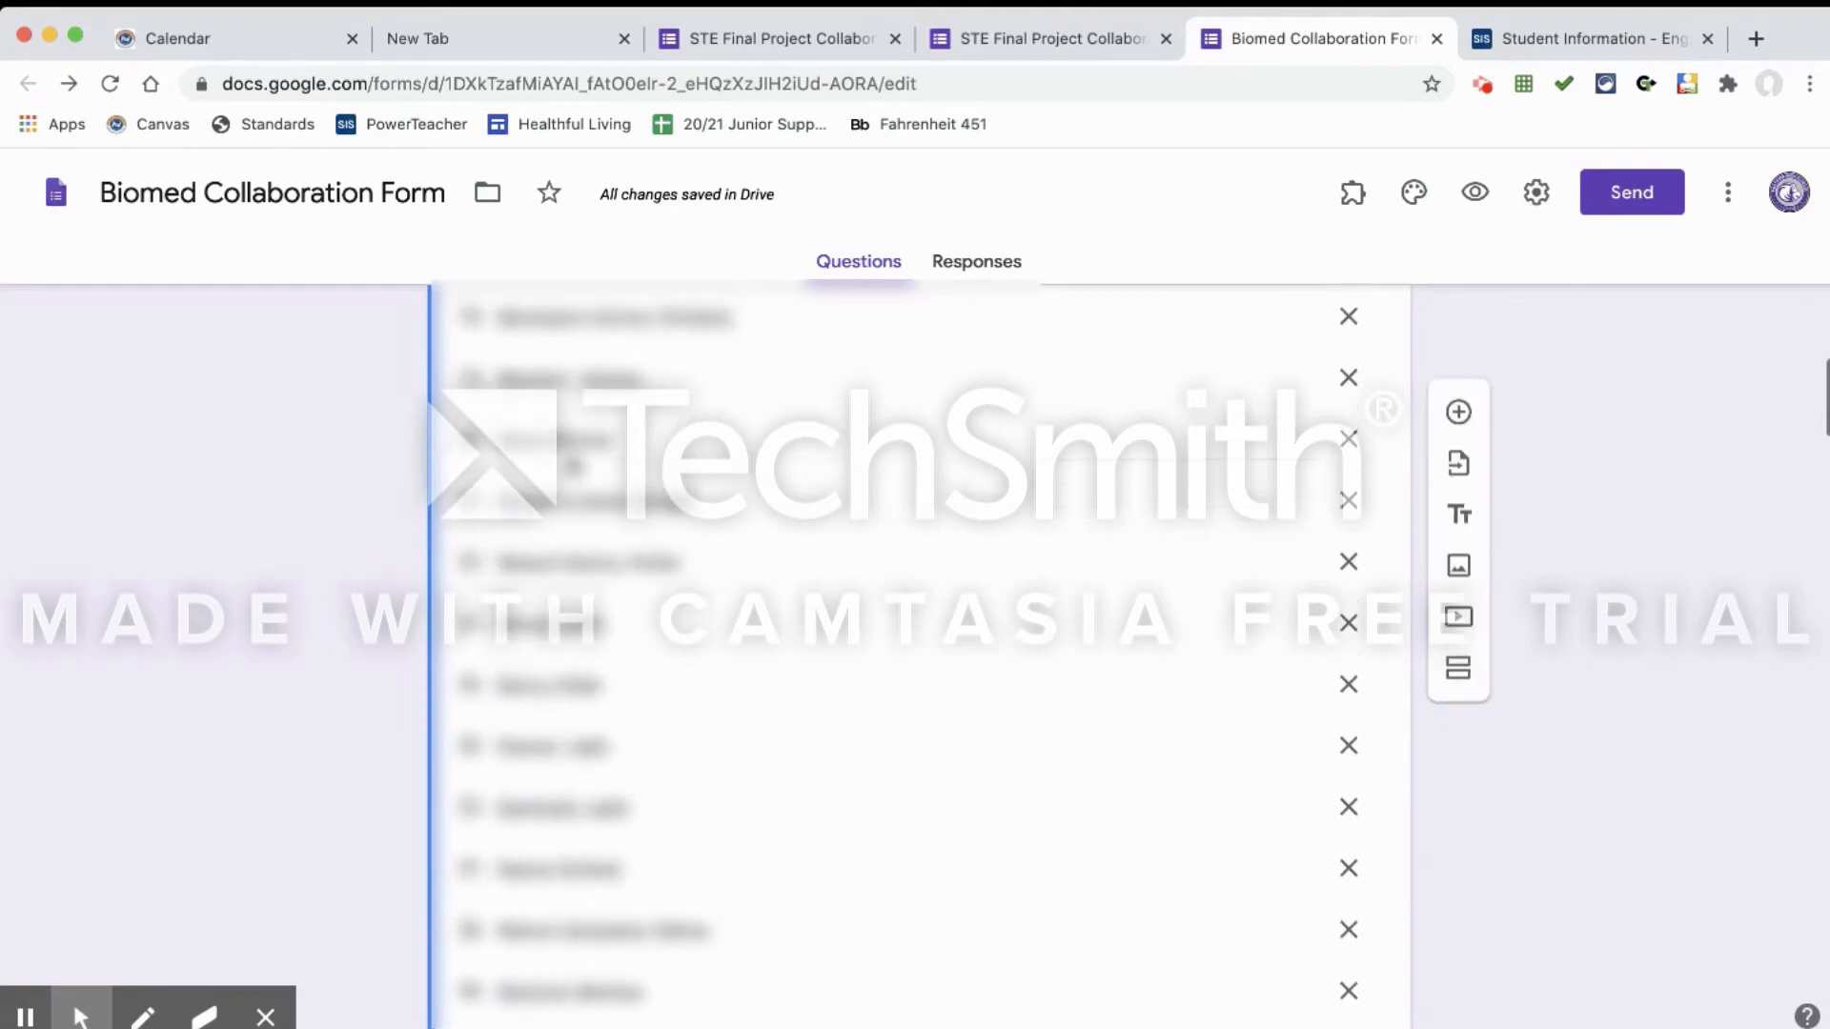
pyautogui.scroll(6, 919, 657)
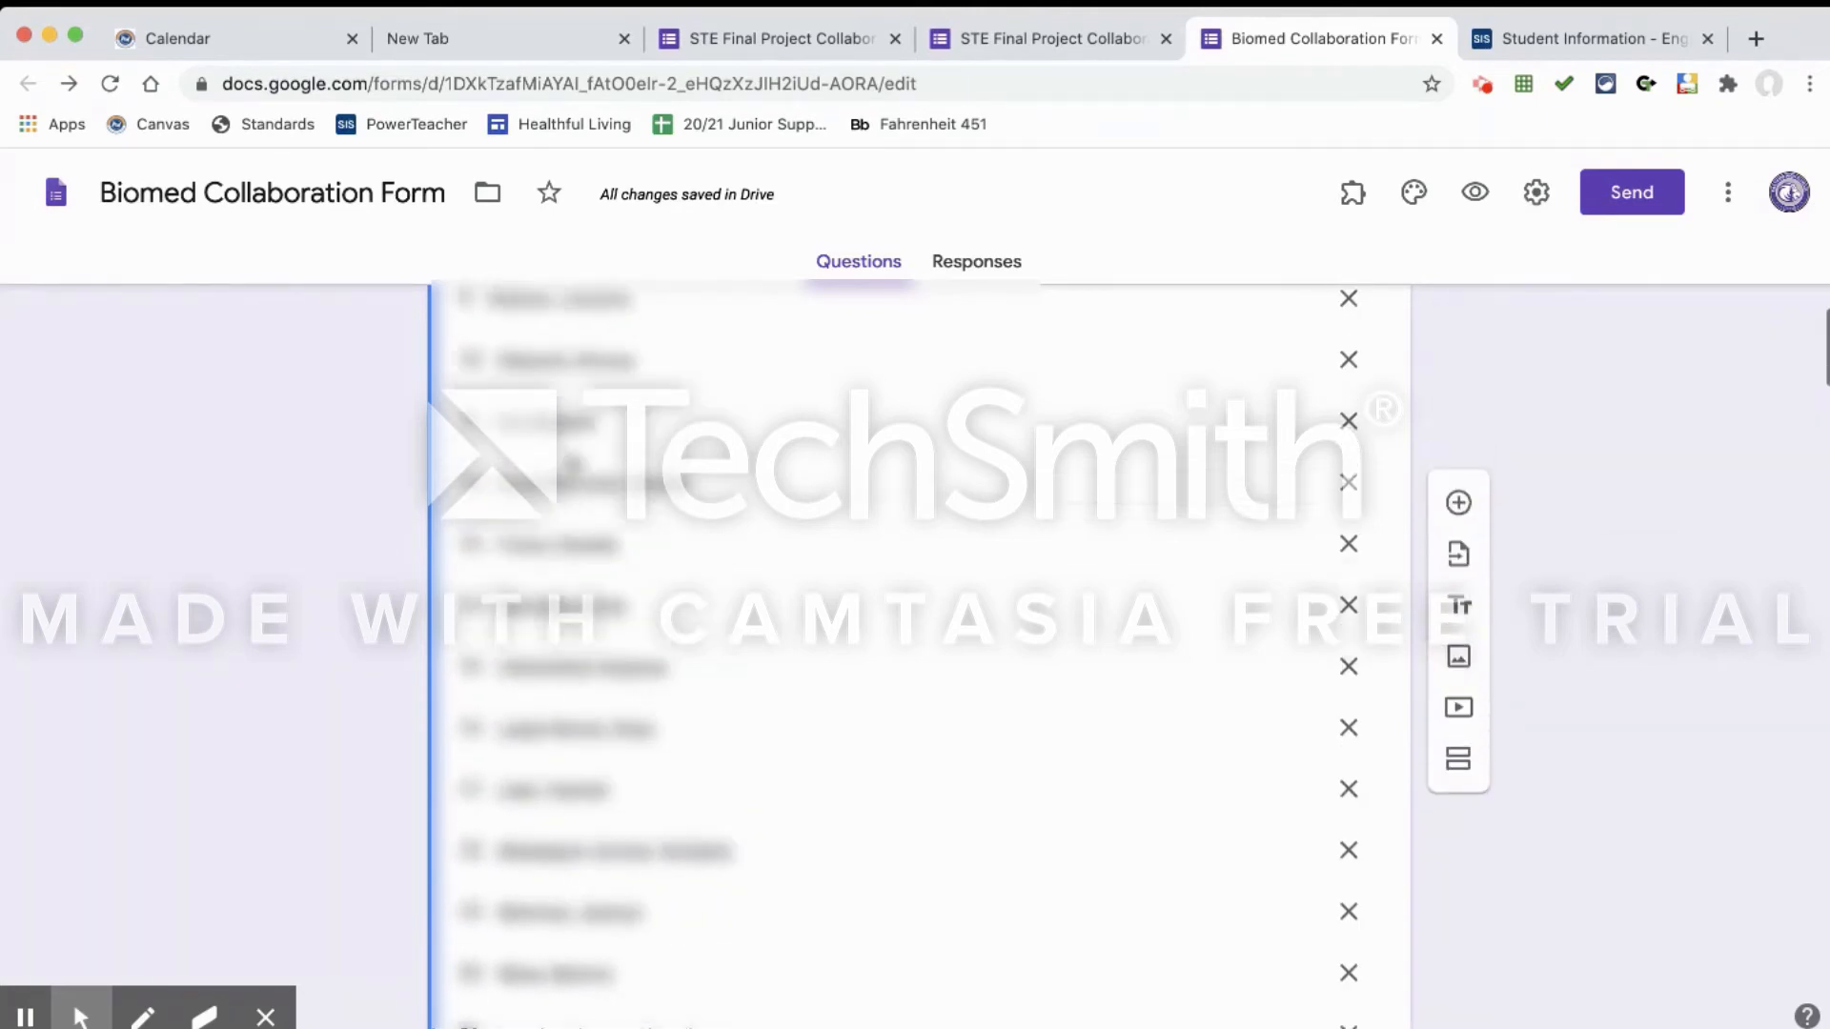
pyautogui.scroll(2, 919, 658)
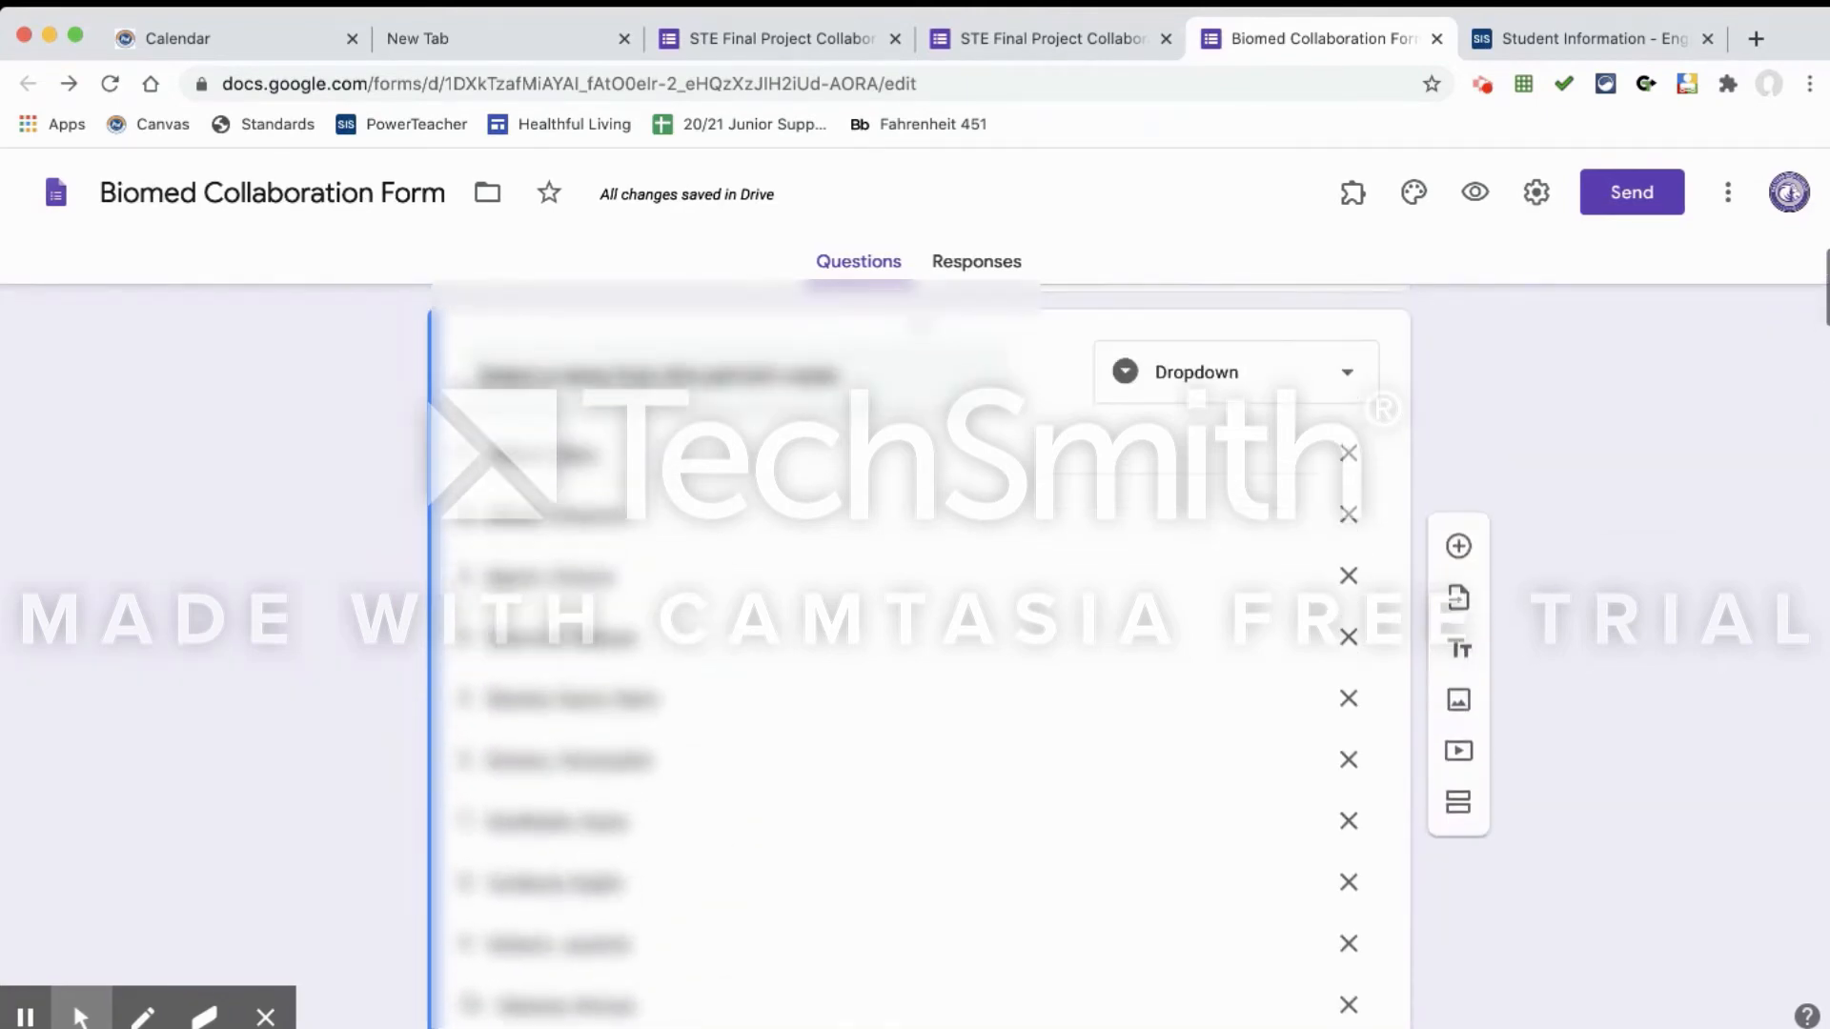
pyautogui.scroll(-10, 920, 657)
pyautogui.scroll(-6, 919, 658)
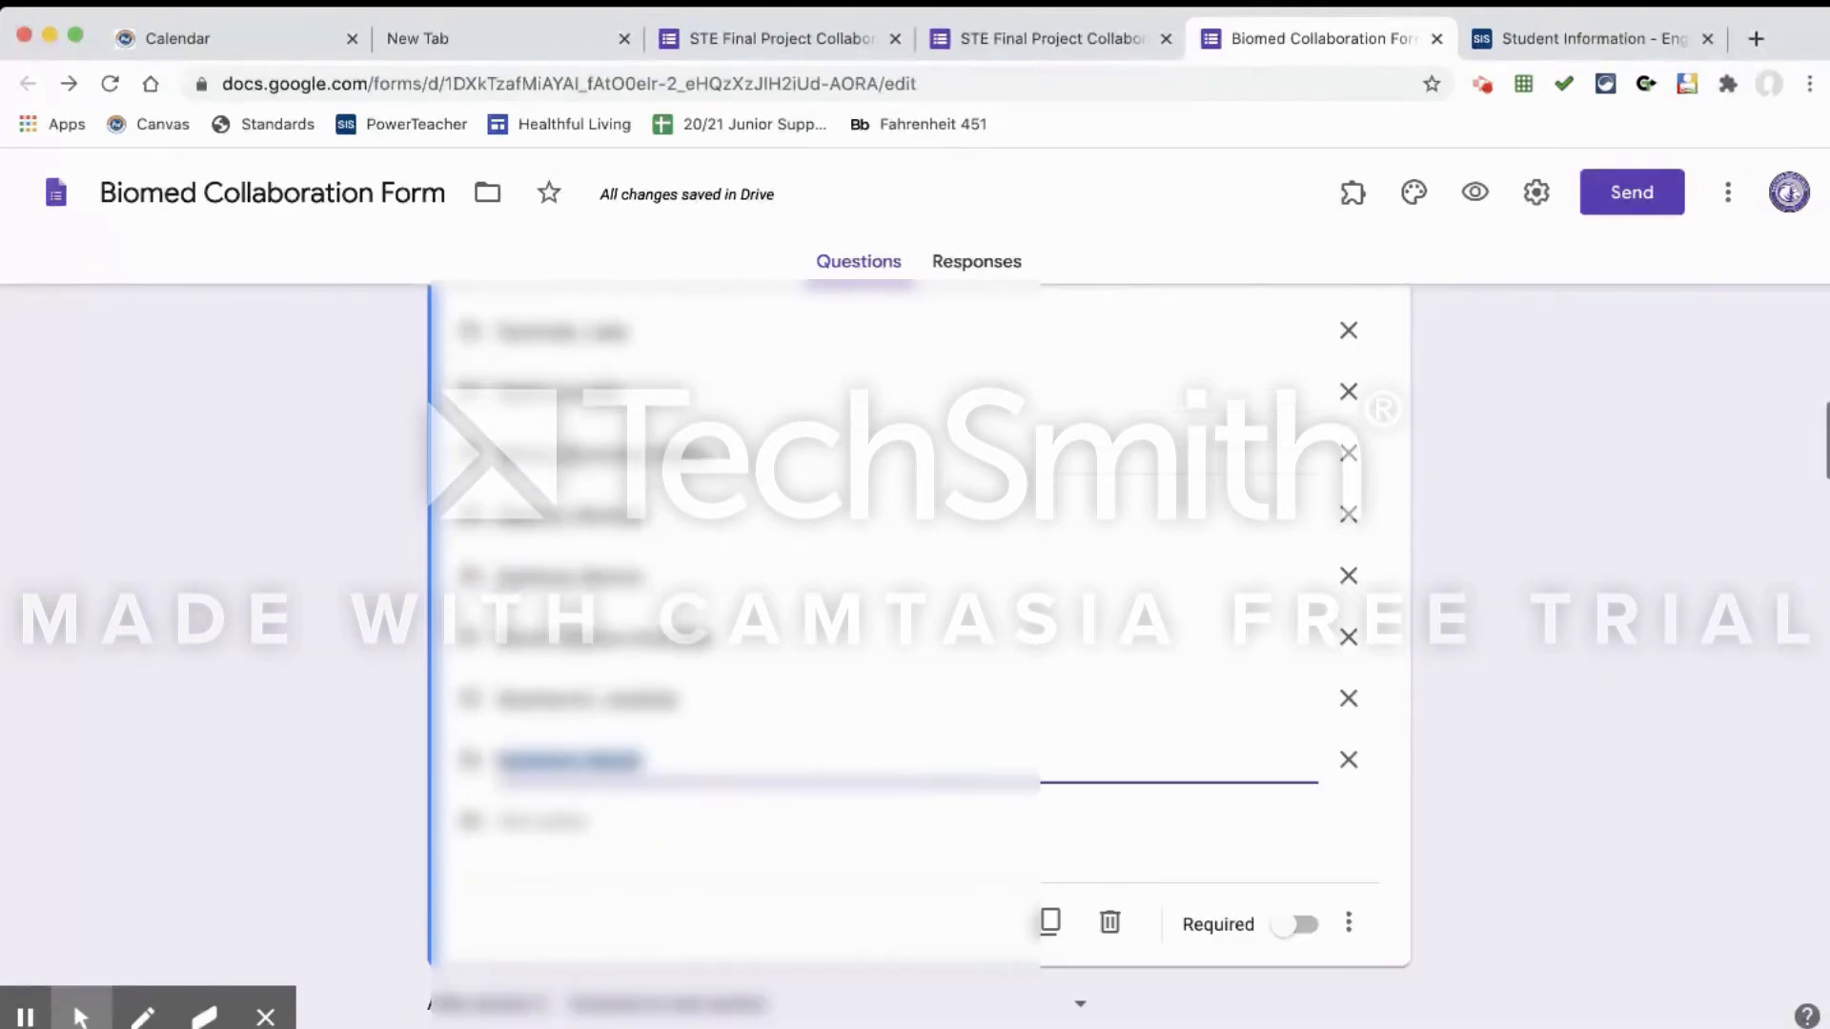
pyautogui.scroll(-4, 580, 464)
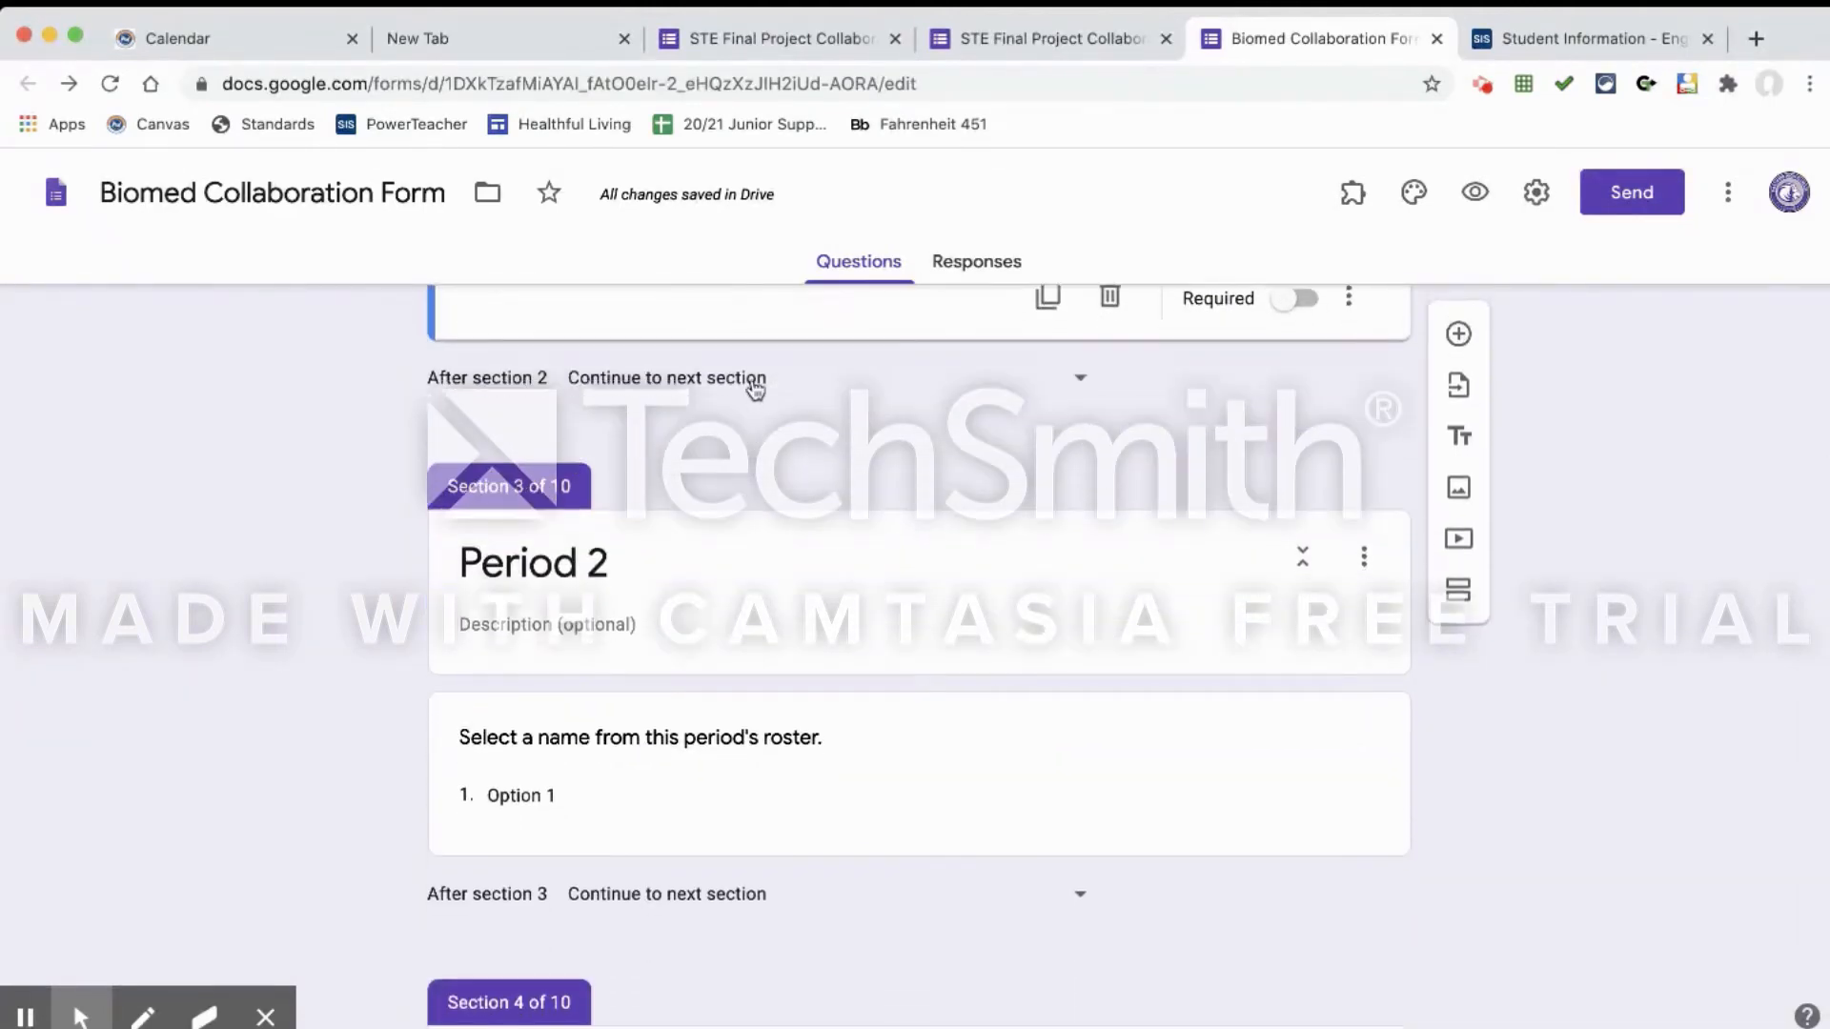
# - Return to PowerSchool, open the student information for the period 2(A) English 10 Honors class and copy its full list of student names
pyautogui.click(1599, 36)
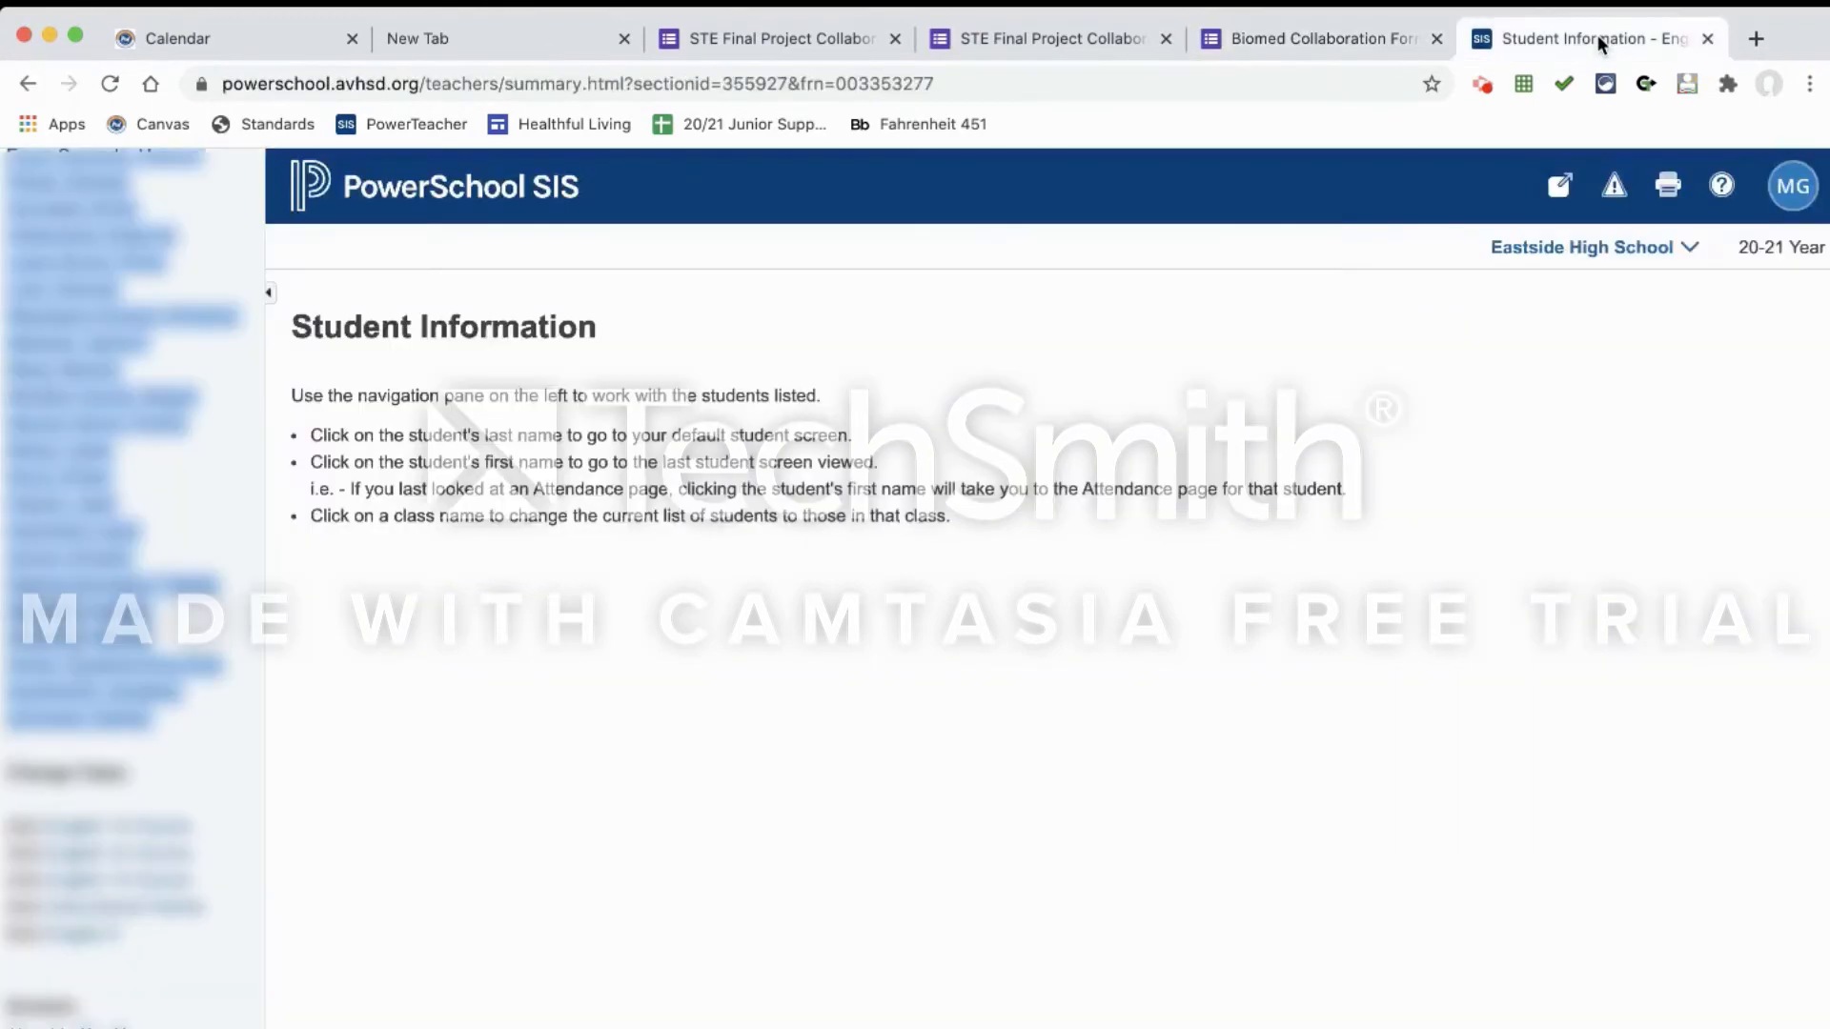
pyautogui.click(341, 179)
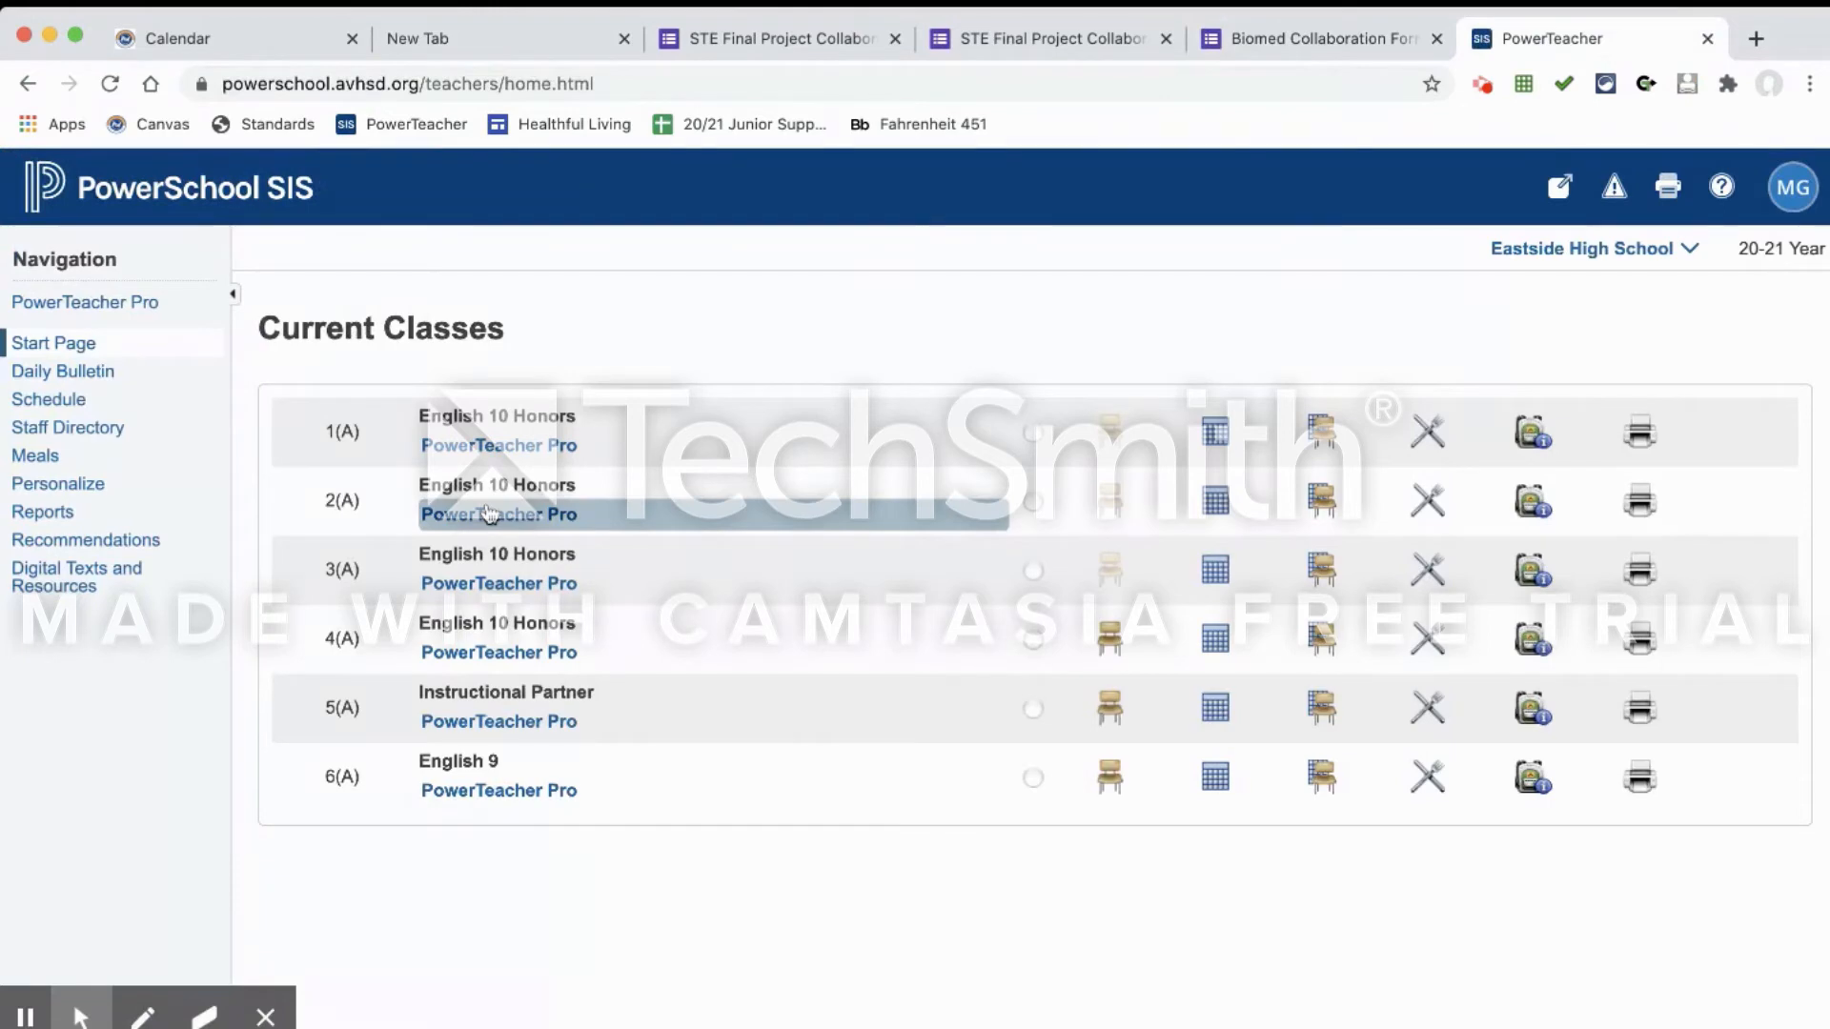
pyautogui.click(1534, 508)
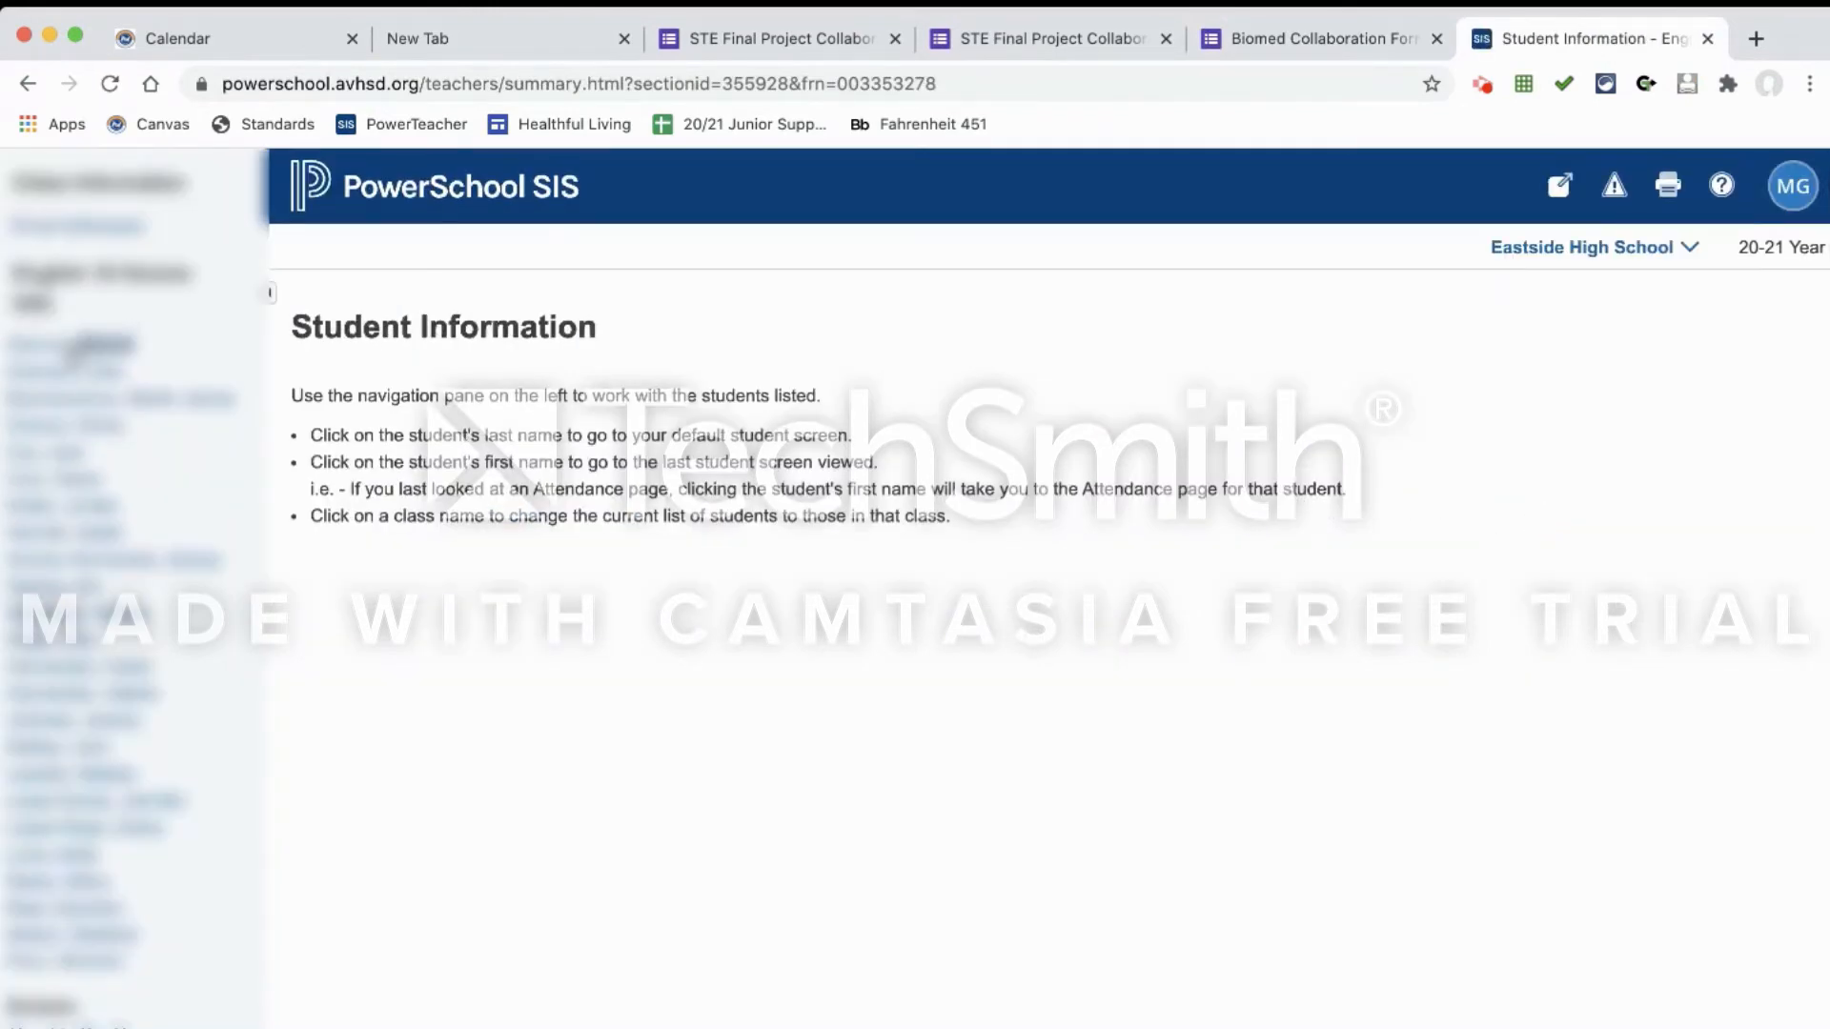
pyautogui.moveTo(9, 340); pyautogui.dragTo(187, 734)
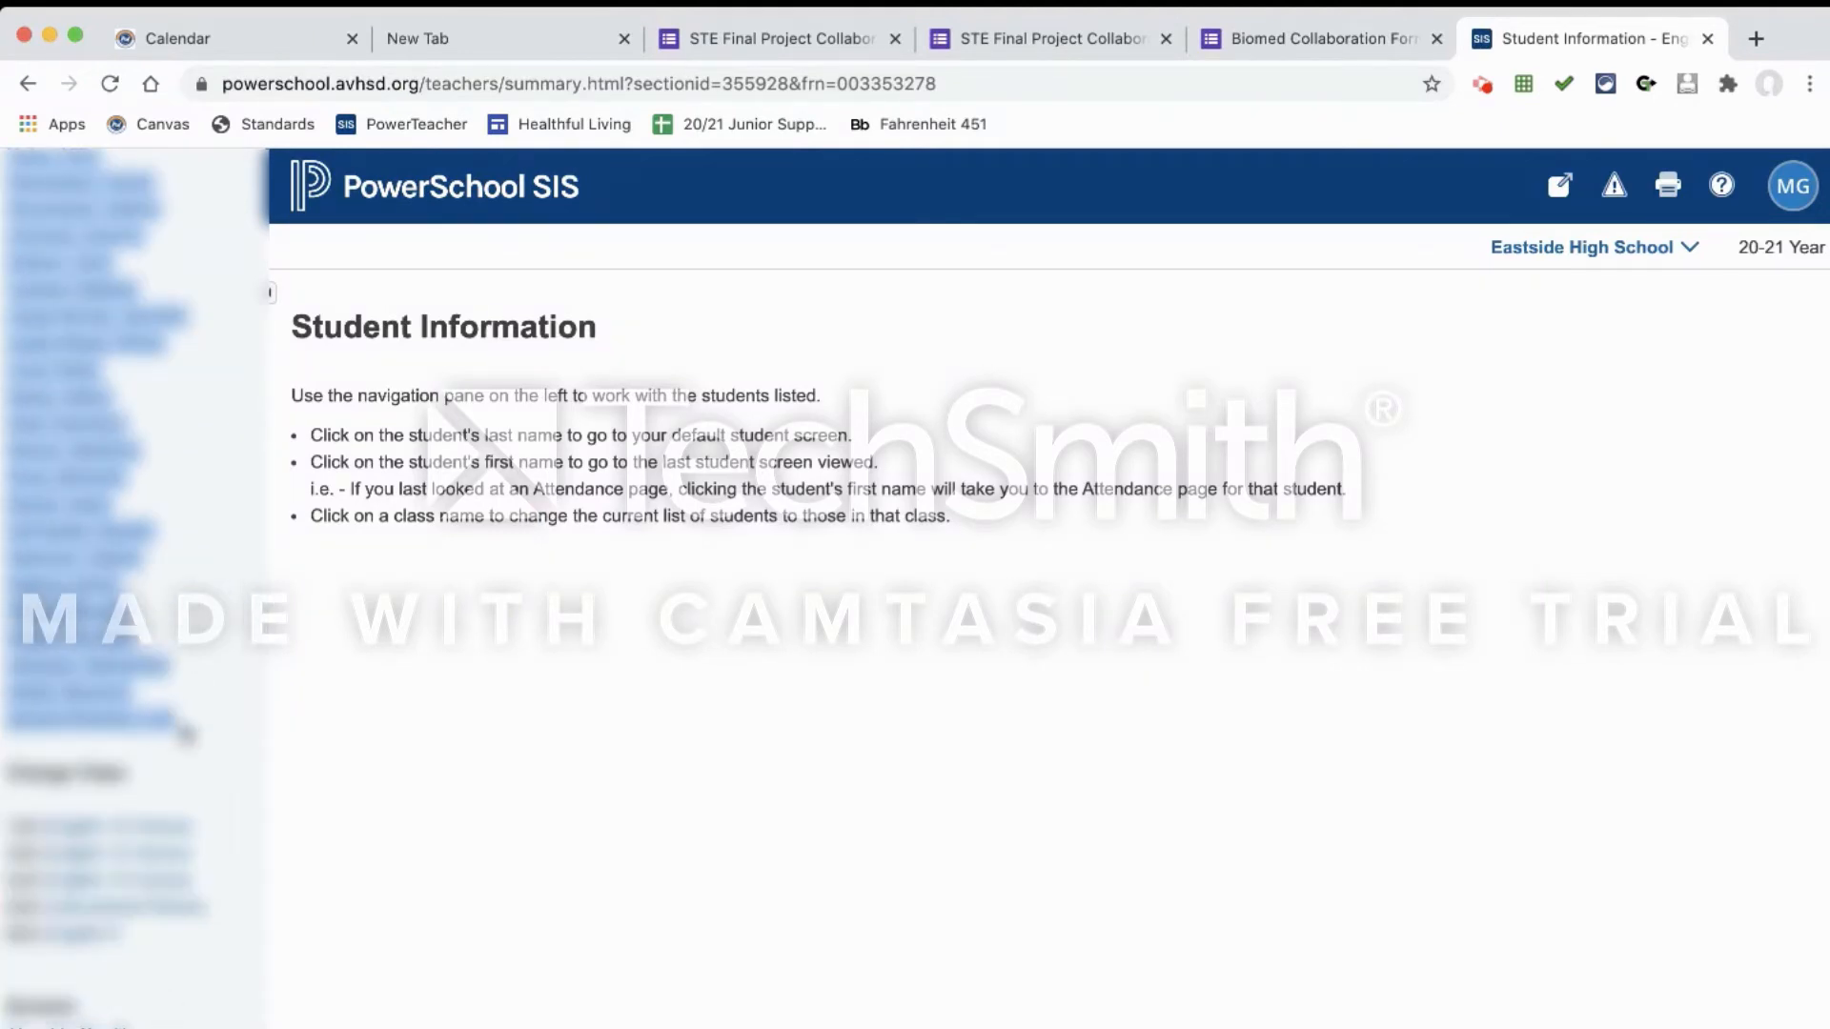
# - Switch to the Biomed Collaboration Form and paste the copied student names over Option 1 of the Period 2 roster question
pyautogui.click(1283, 42)
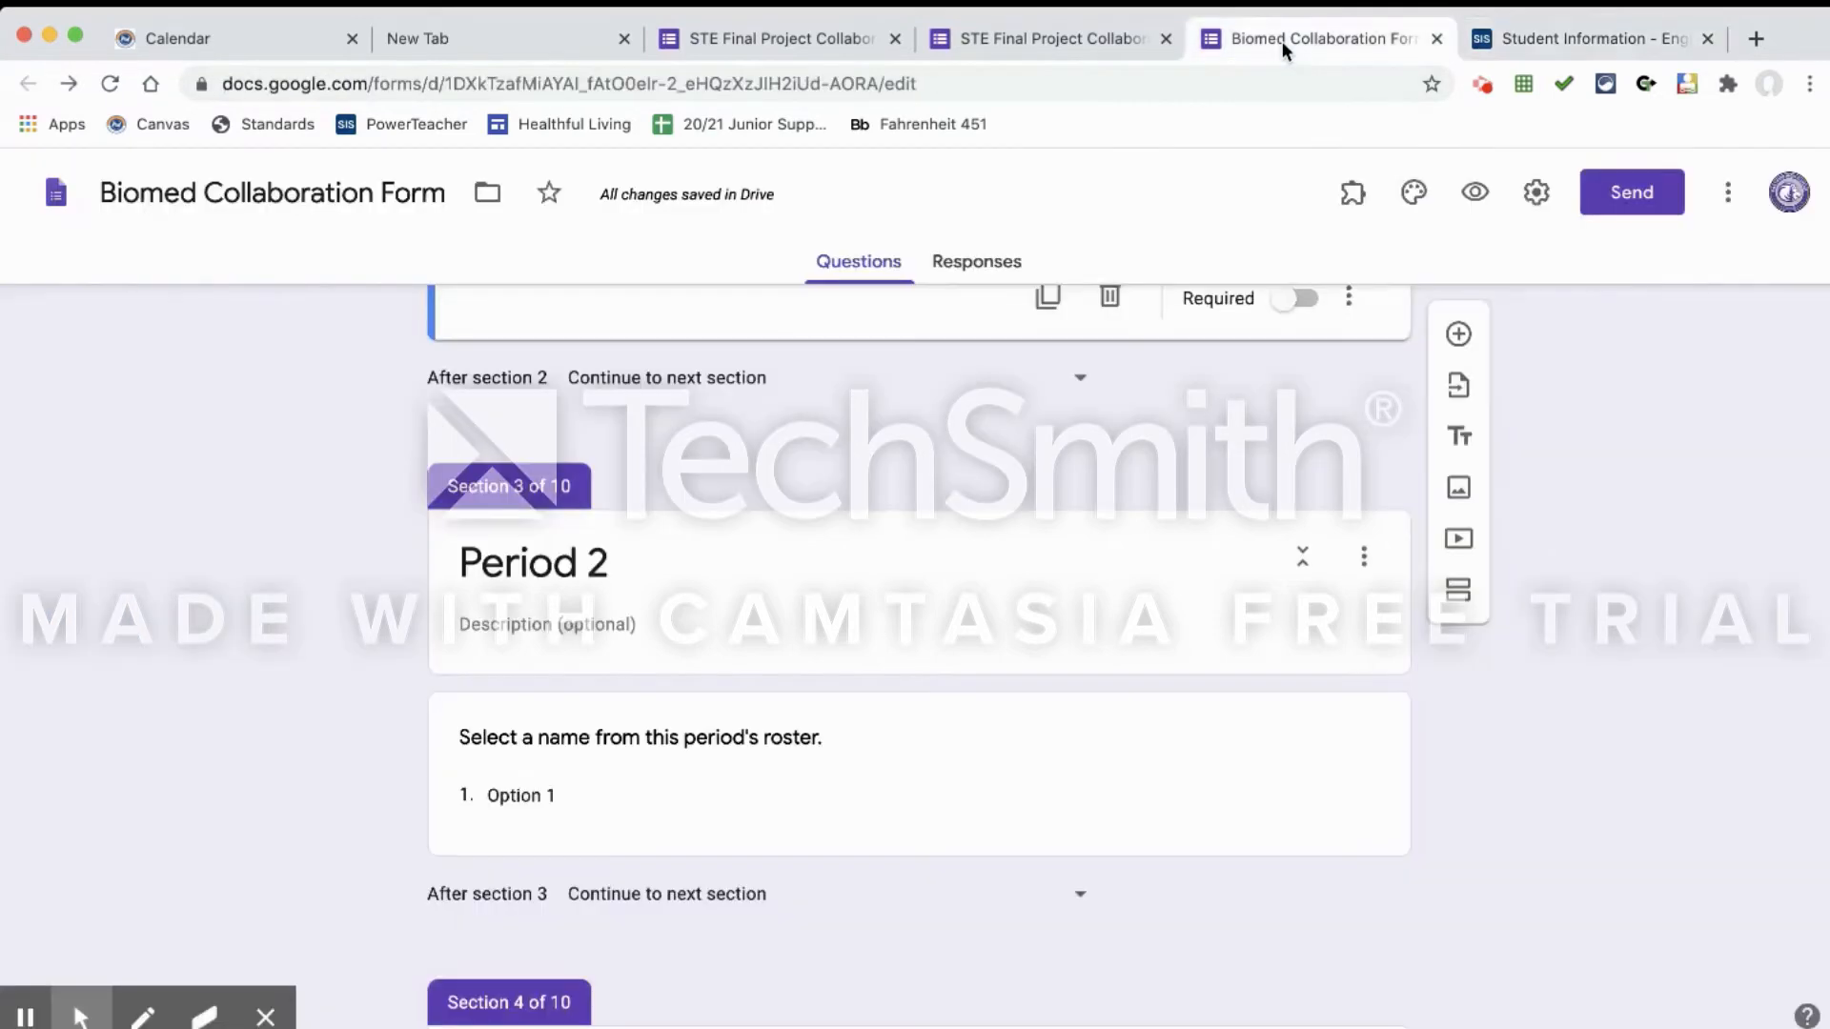
pyautogui.click(530, 793)
pyautogui.press('super+v')
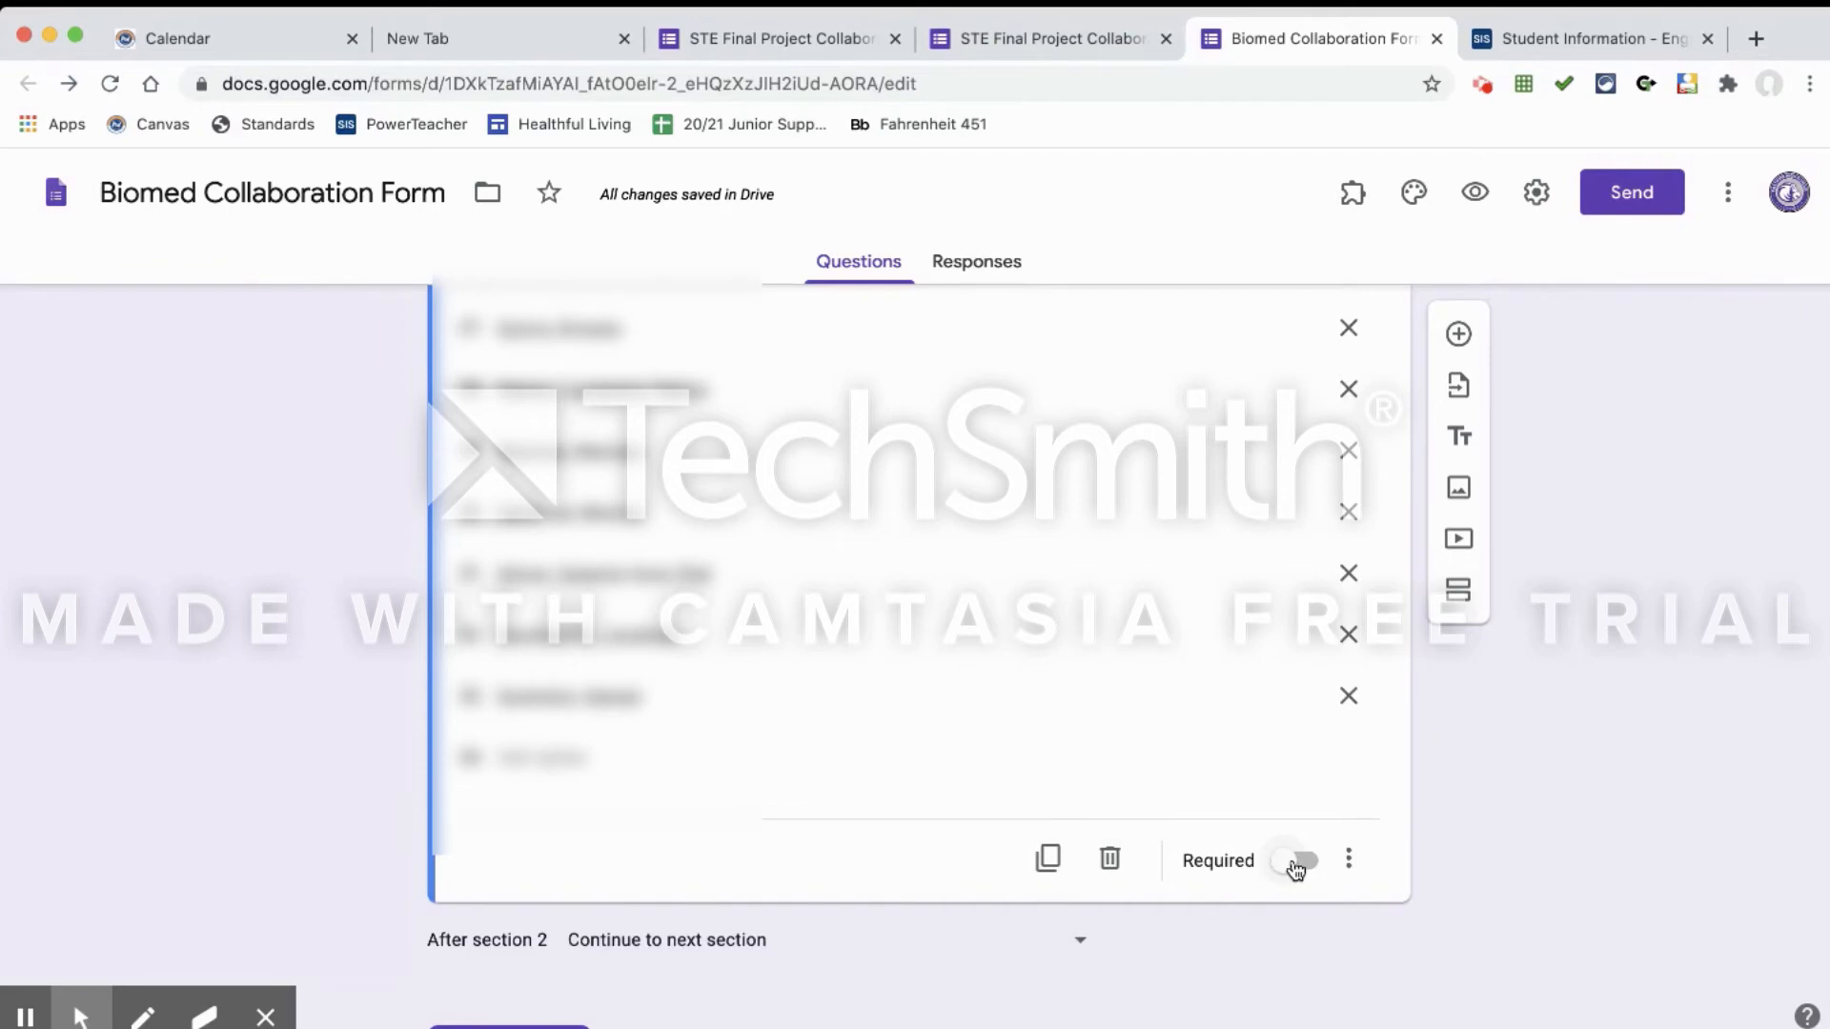
# - Enable "Go to section based on answer" for the "What is your English Period?" question in section 1
pyautogui.scroll(15, 1294, 867)
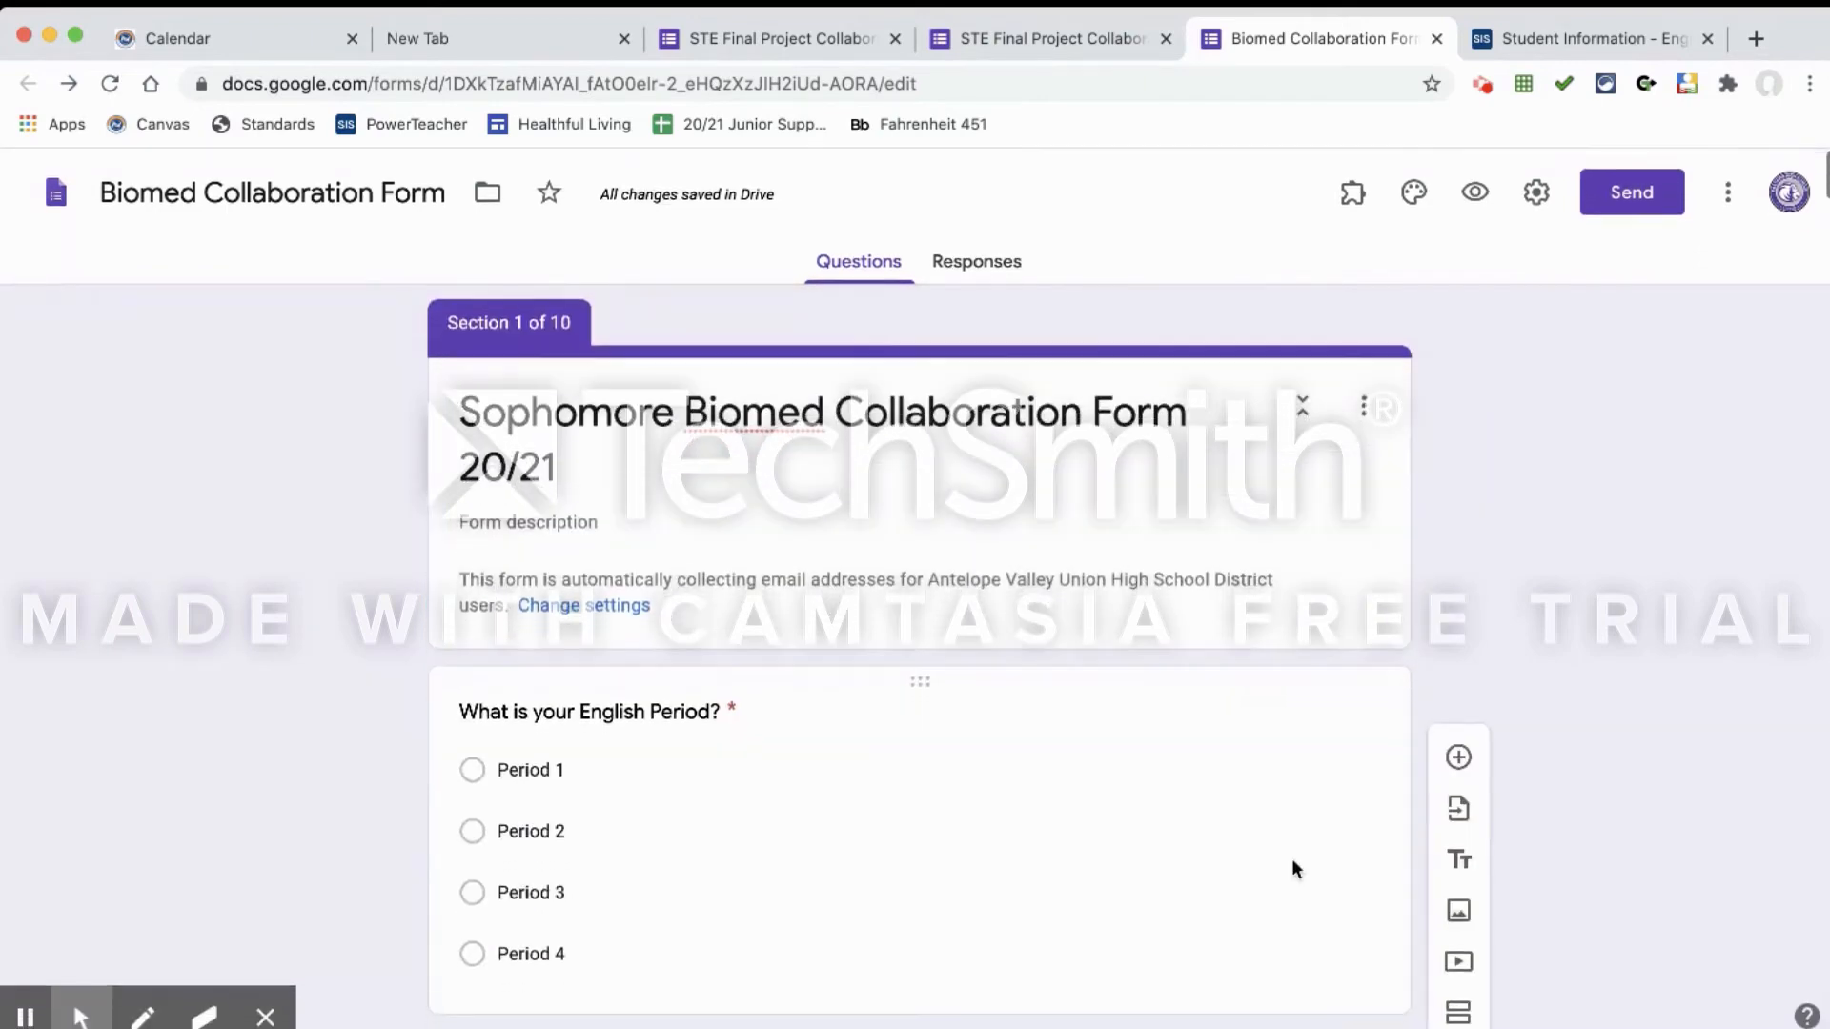
pyautogui.scroll(-1, 1294, 867)
pyautogui.click(1036, 891)
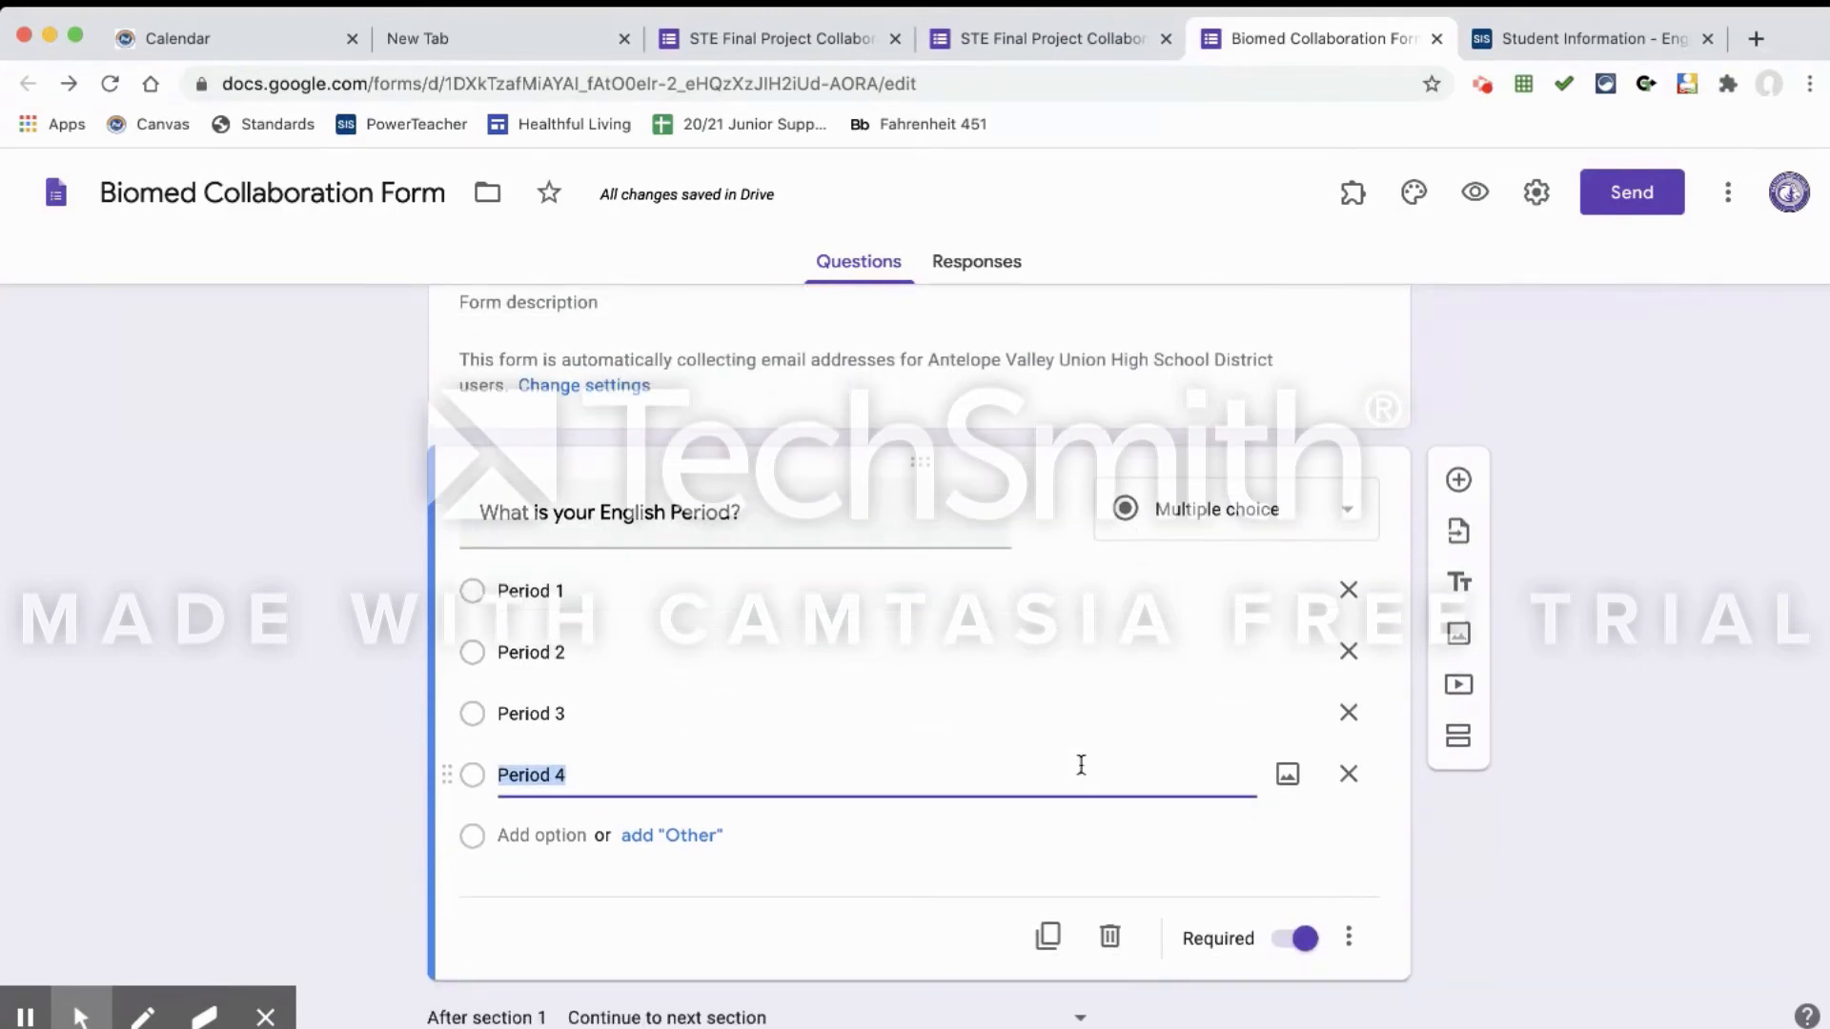
pyautogui.click(1348, 937)
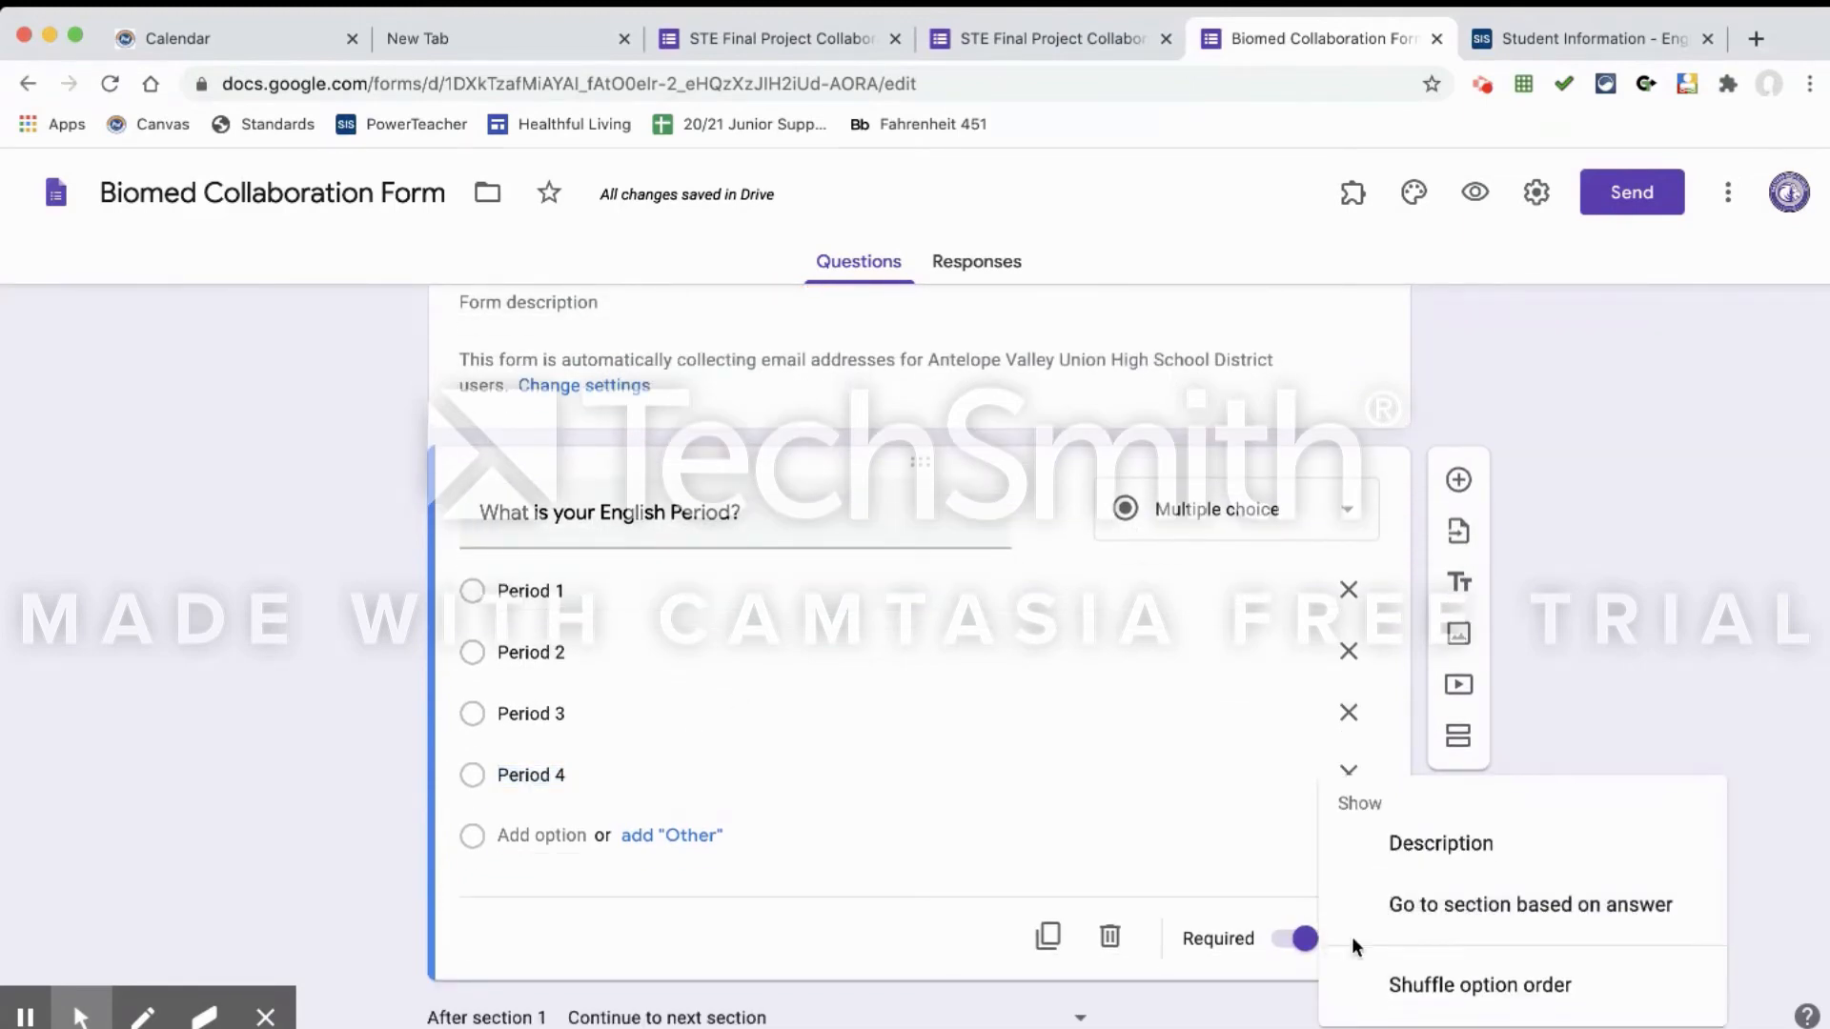
pyautogui.click(1430, 906)
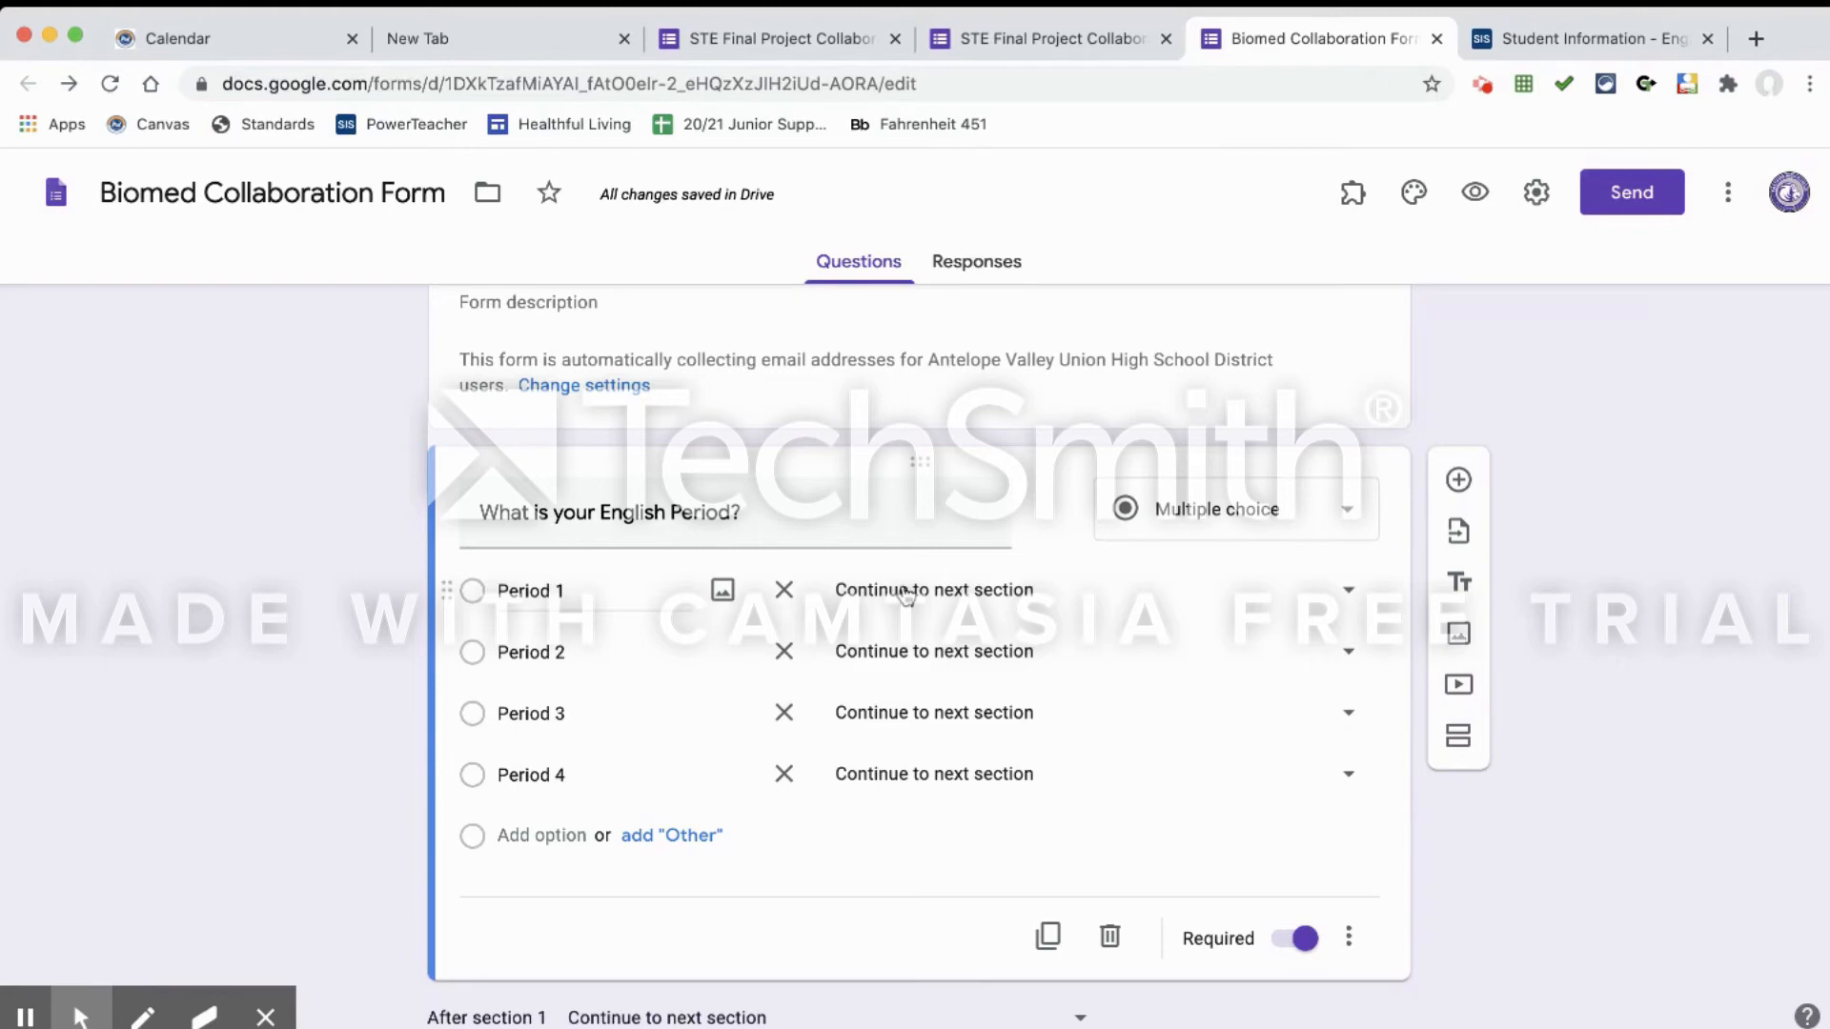
# - Route the English period answers to their sections: Period 1 to section 2, Period 2 to section 3, Period 3 to section 4, Period 4 to section 5
pyautogui.click(1351, 593)
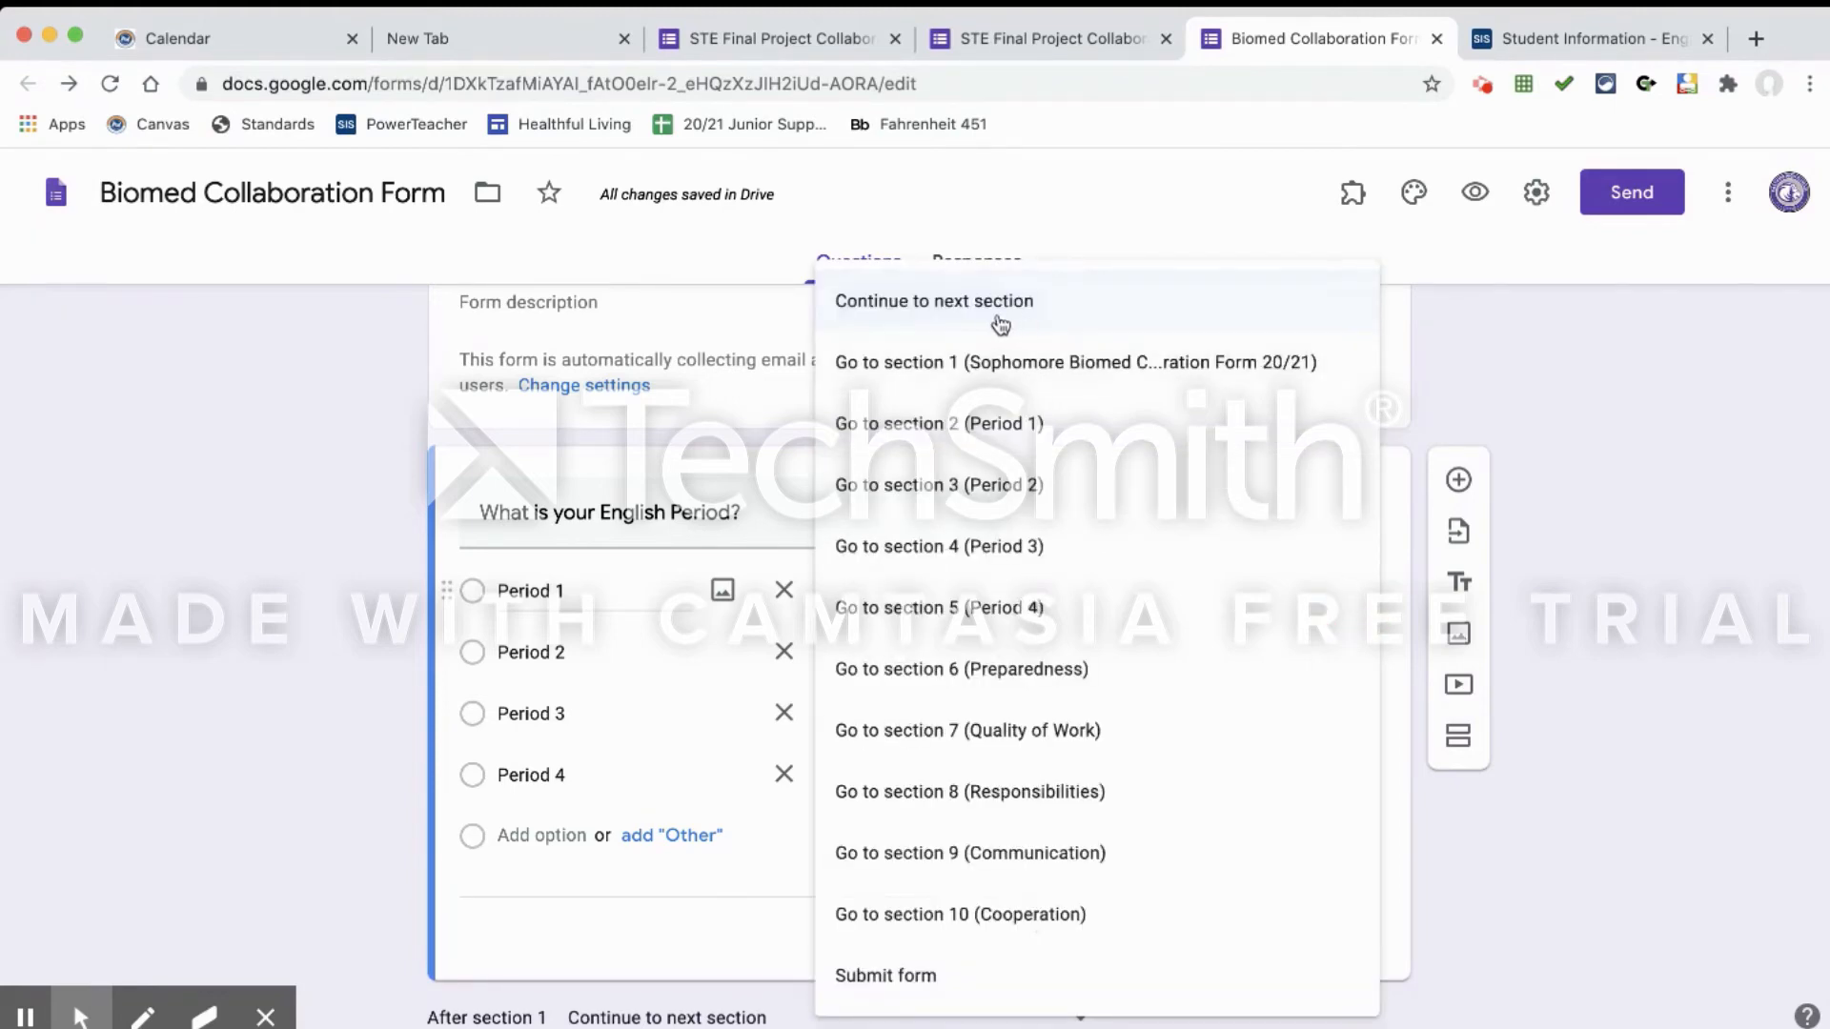
pyautogui.click(1017, 431)
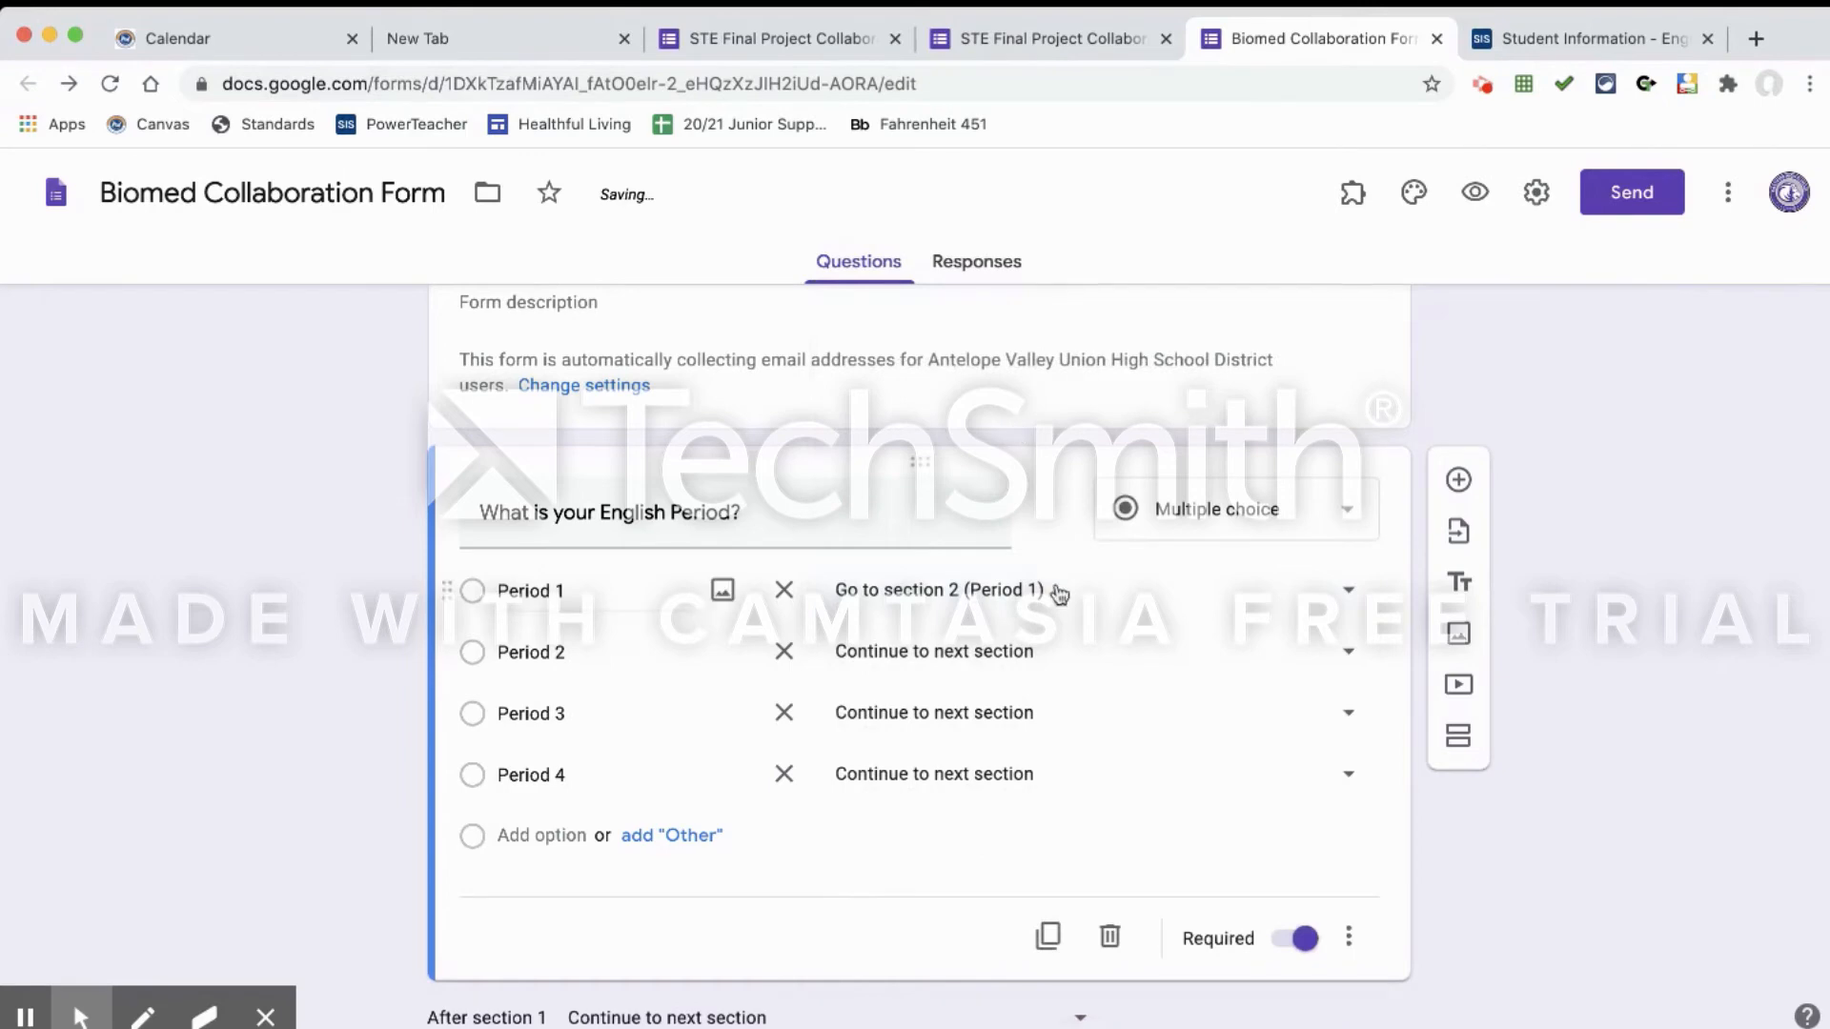
pyautogui.click(1347, 654)
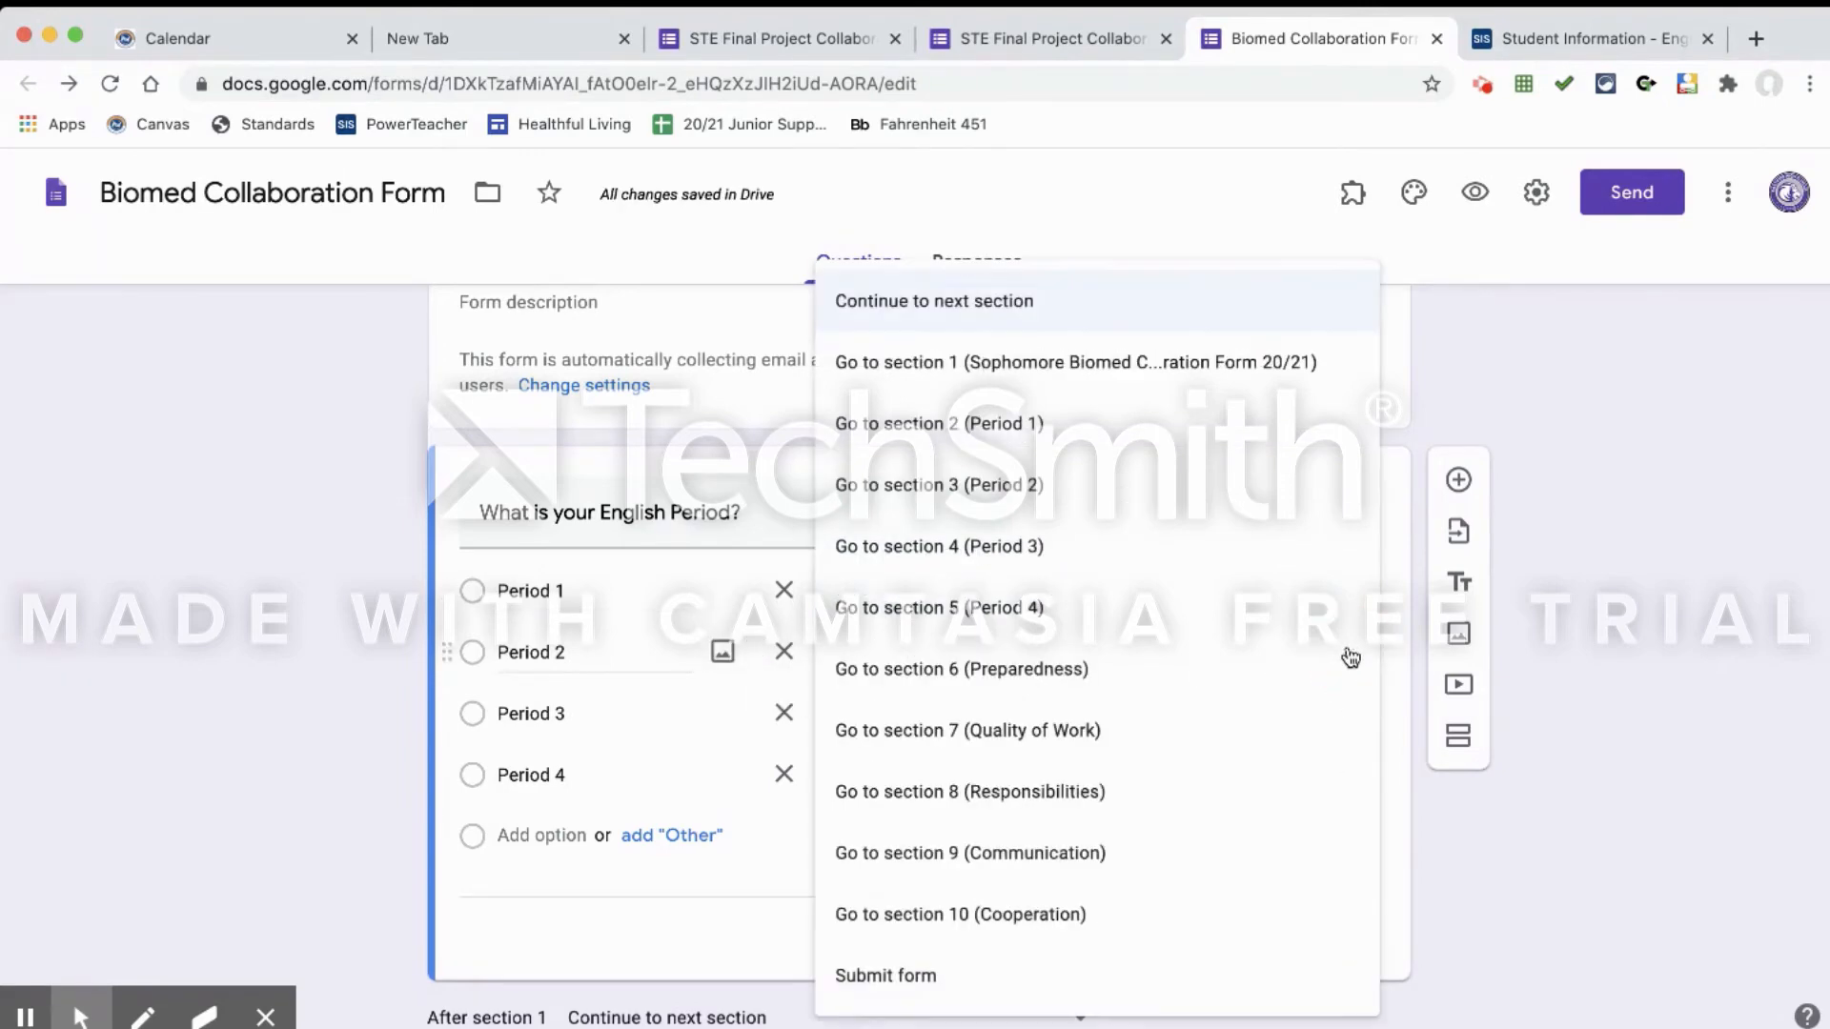
pyautogui.click(1022, 490)
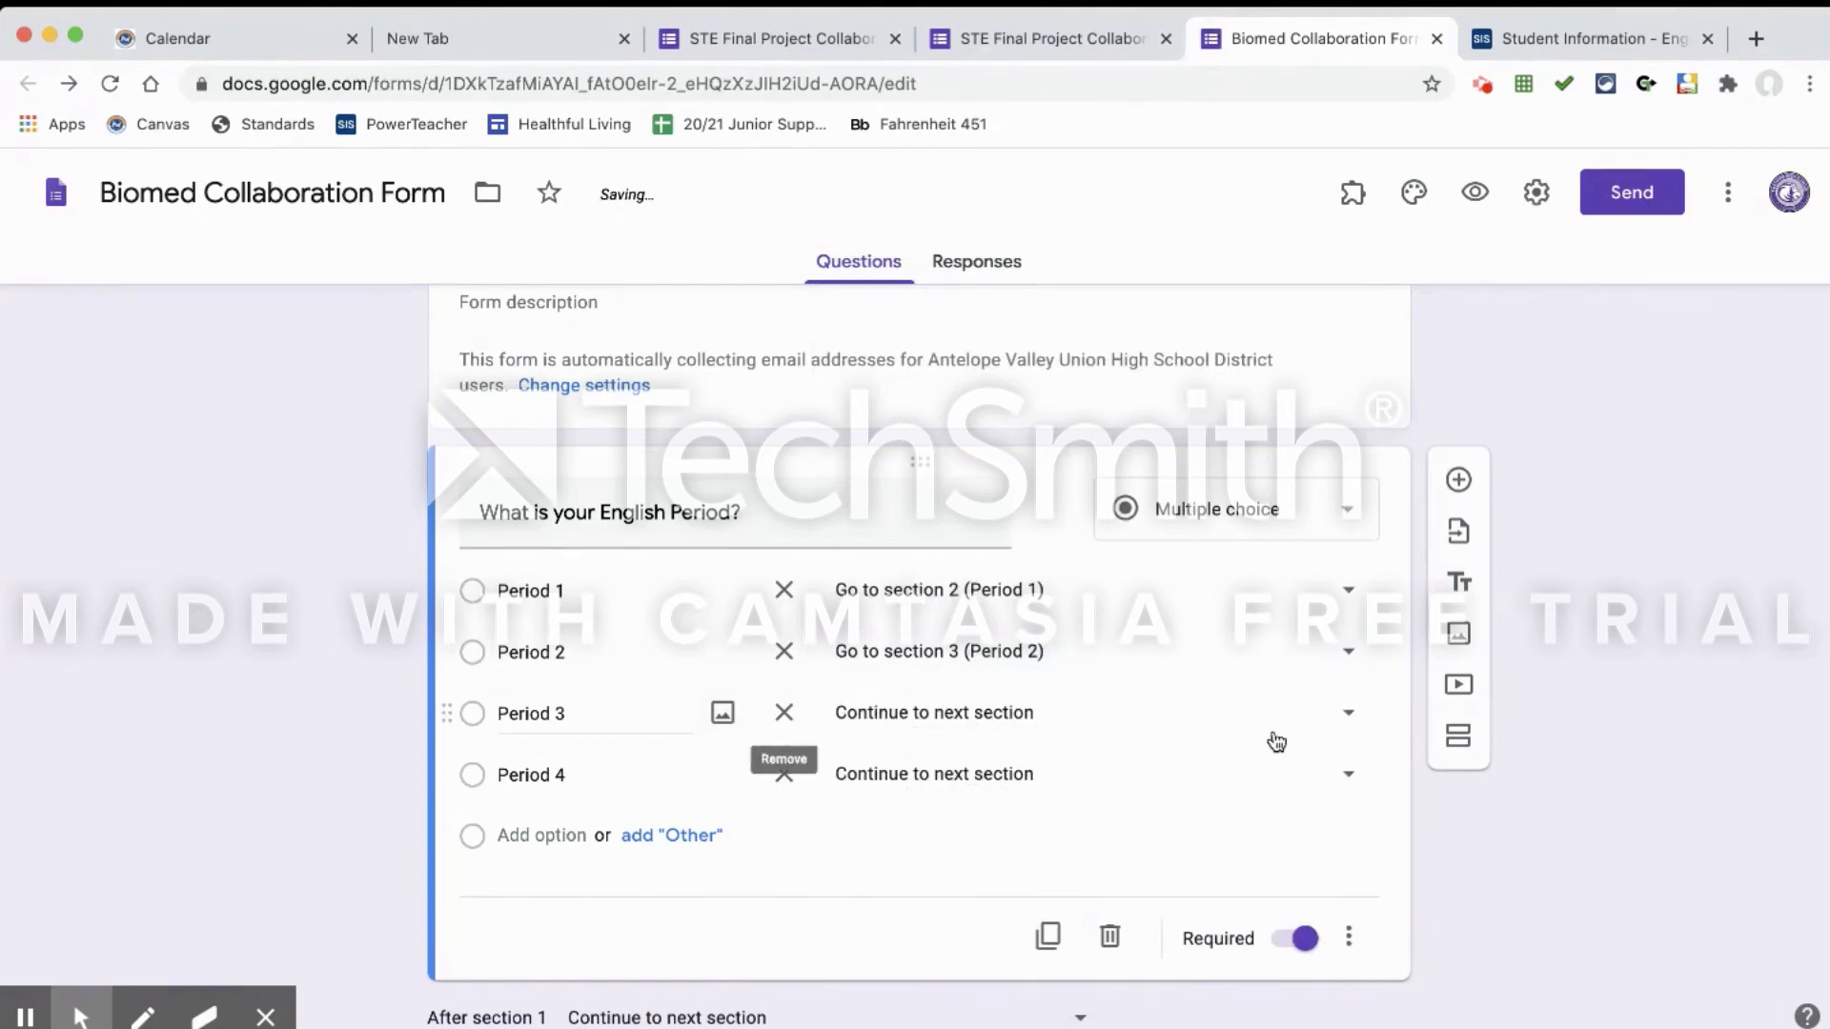
pyautogui.click(1343, 715)
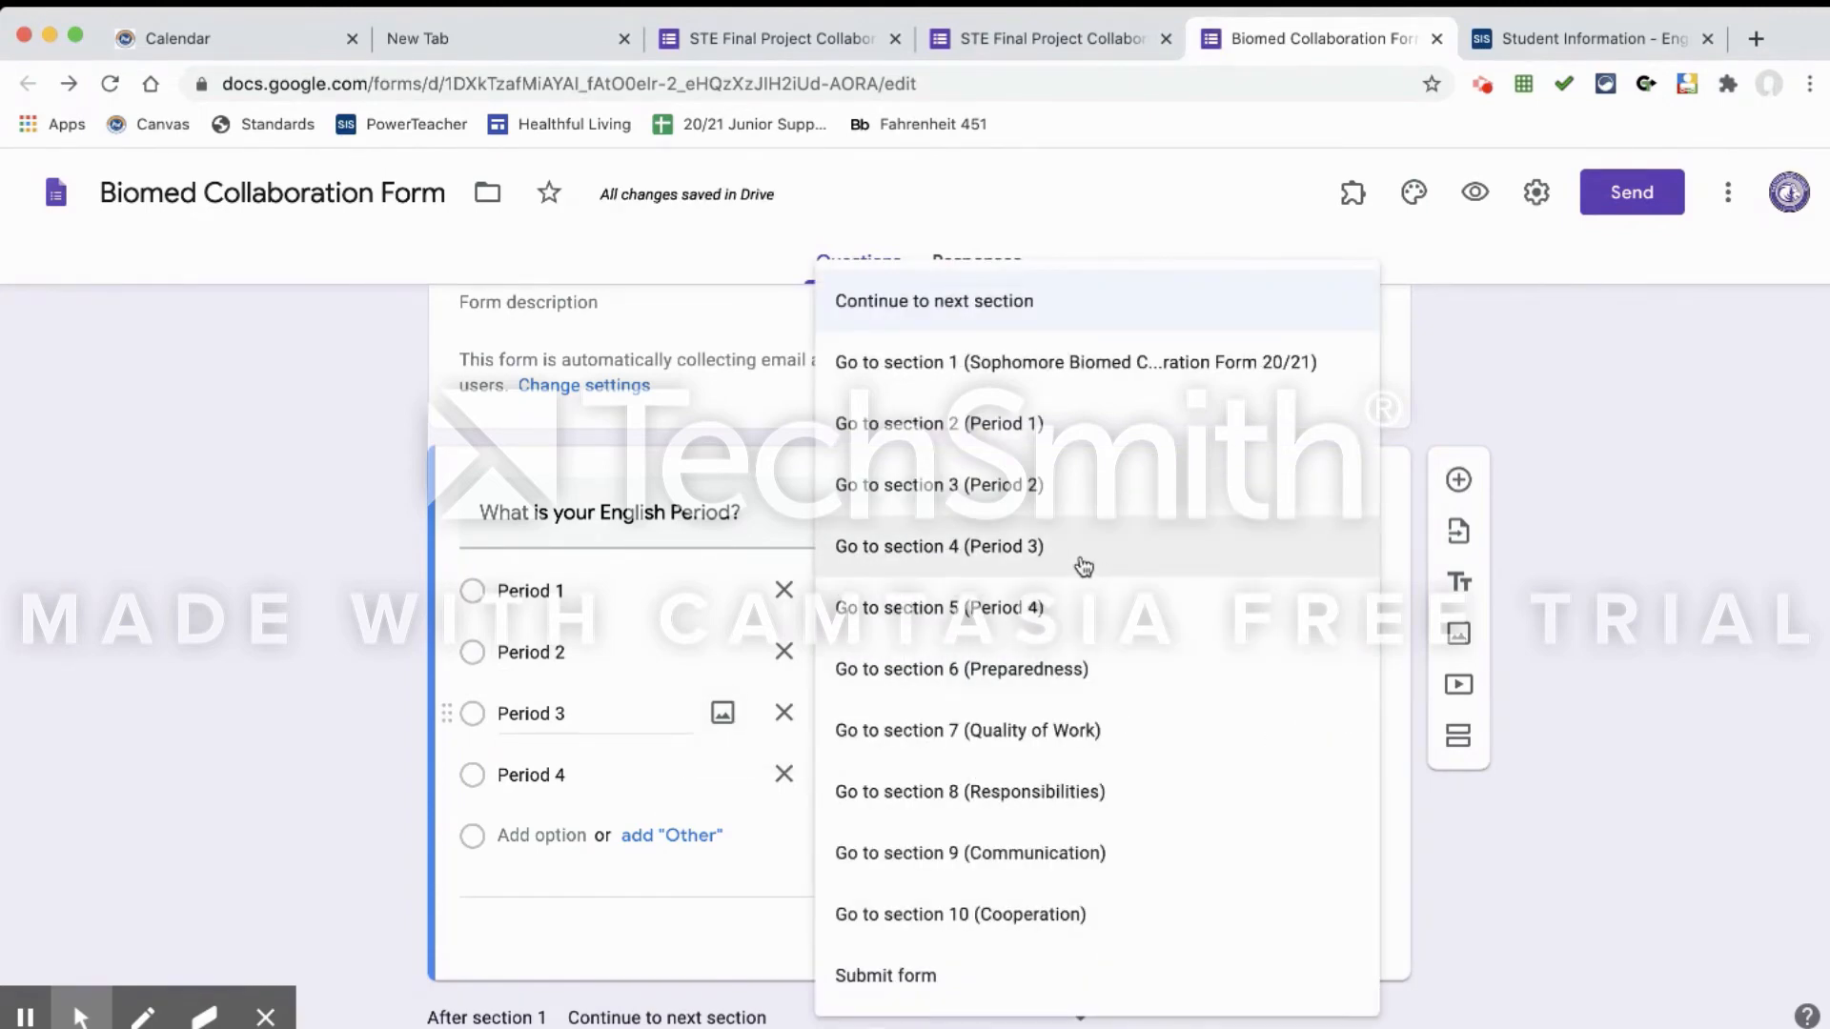
pyautogui.click(1037, 545)
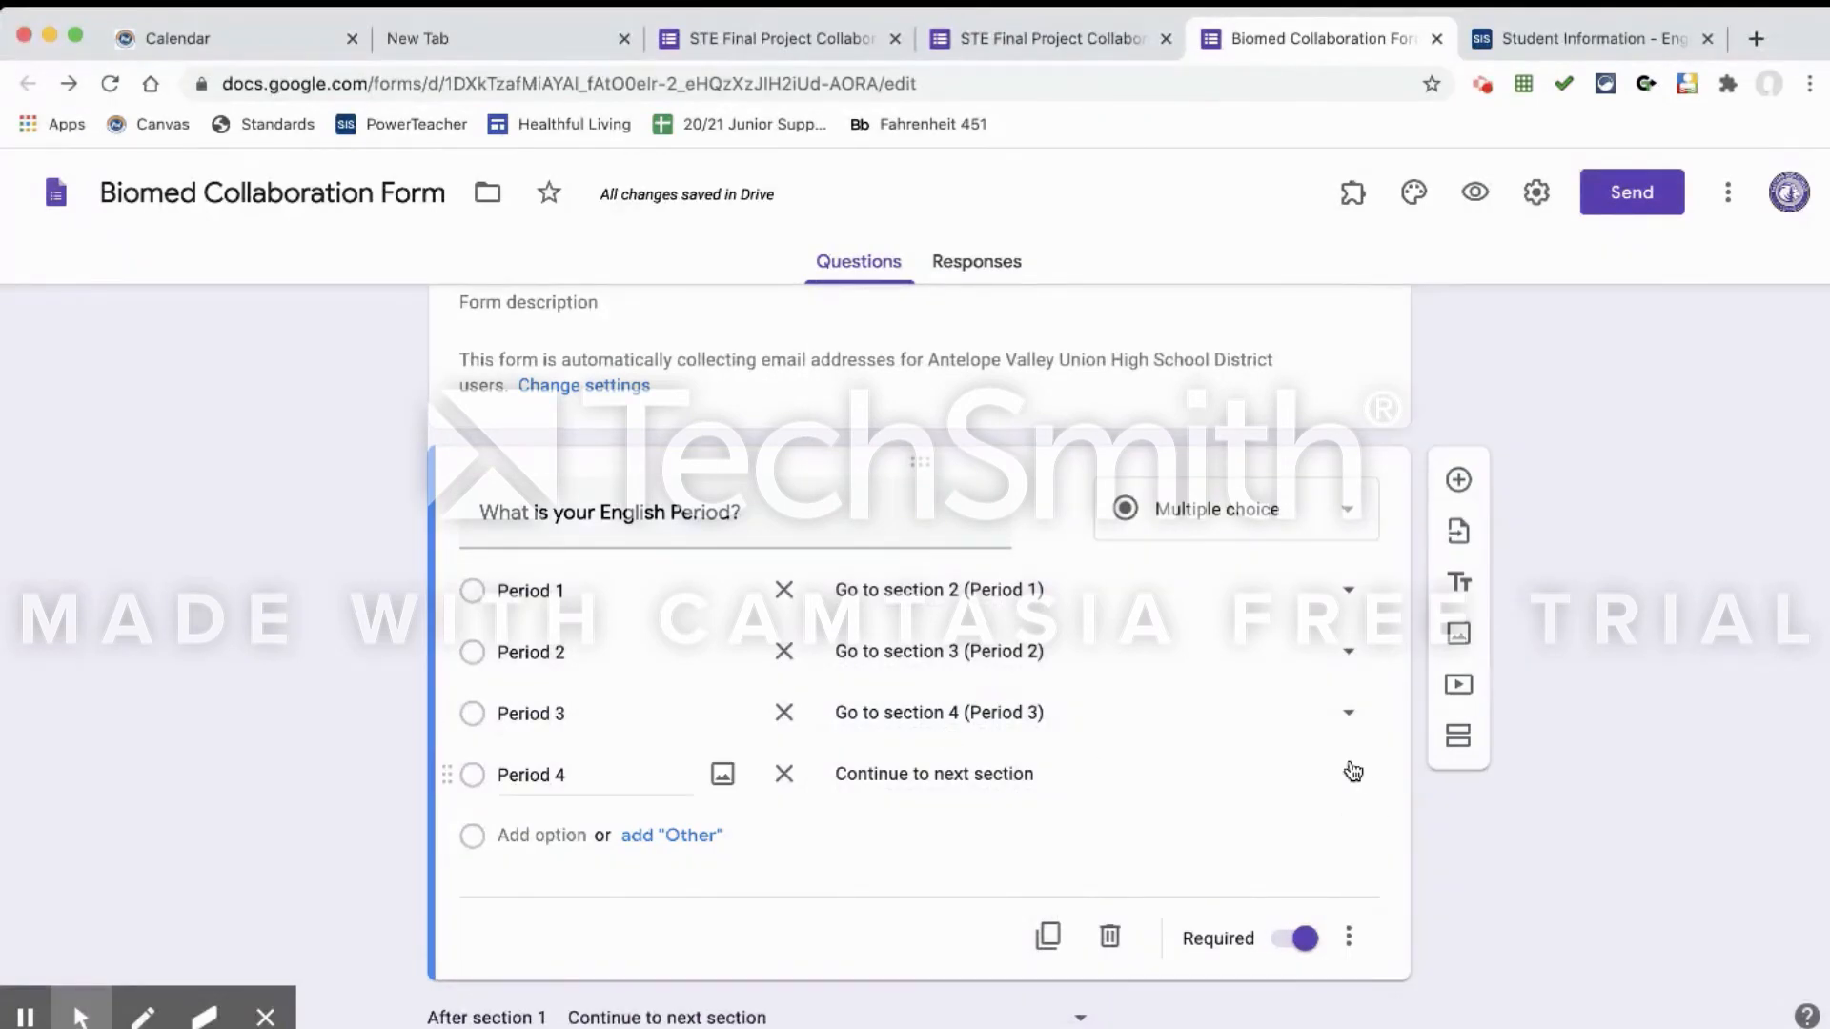
pyautogui.click(1353, 772)
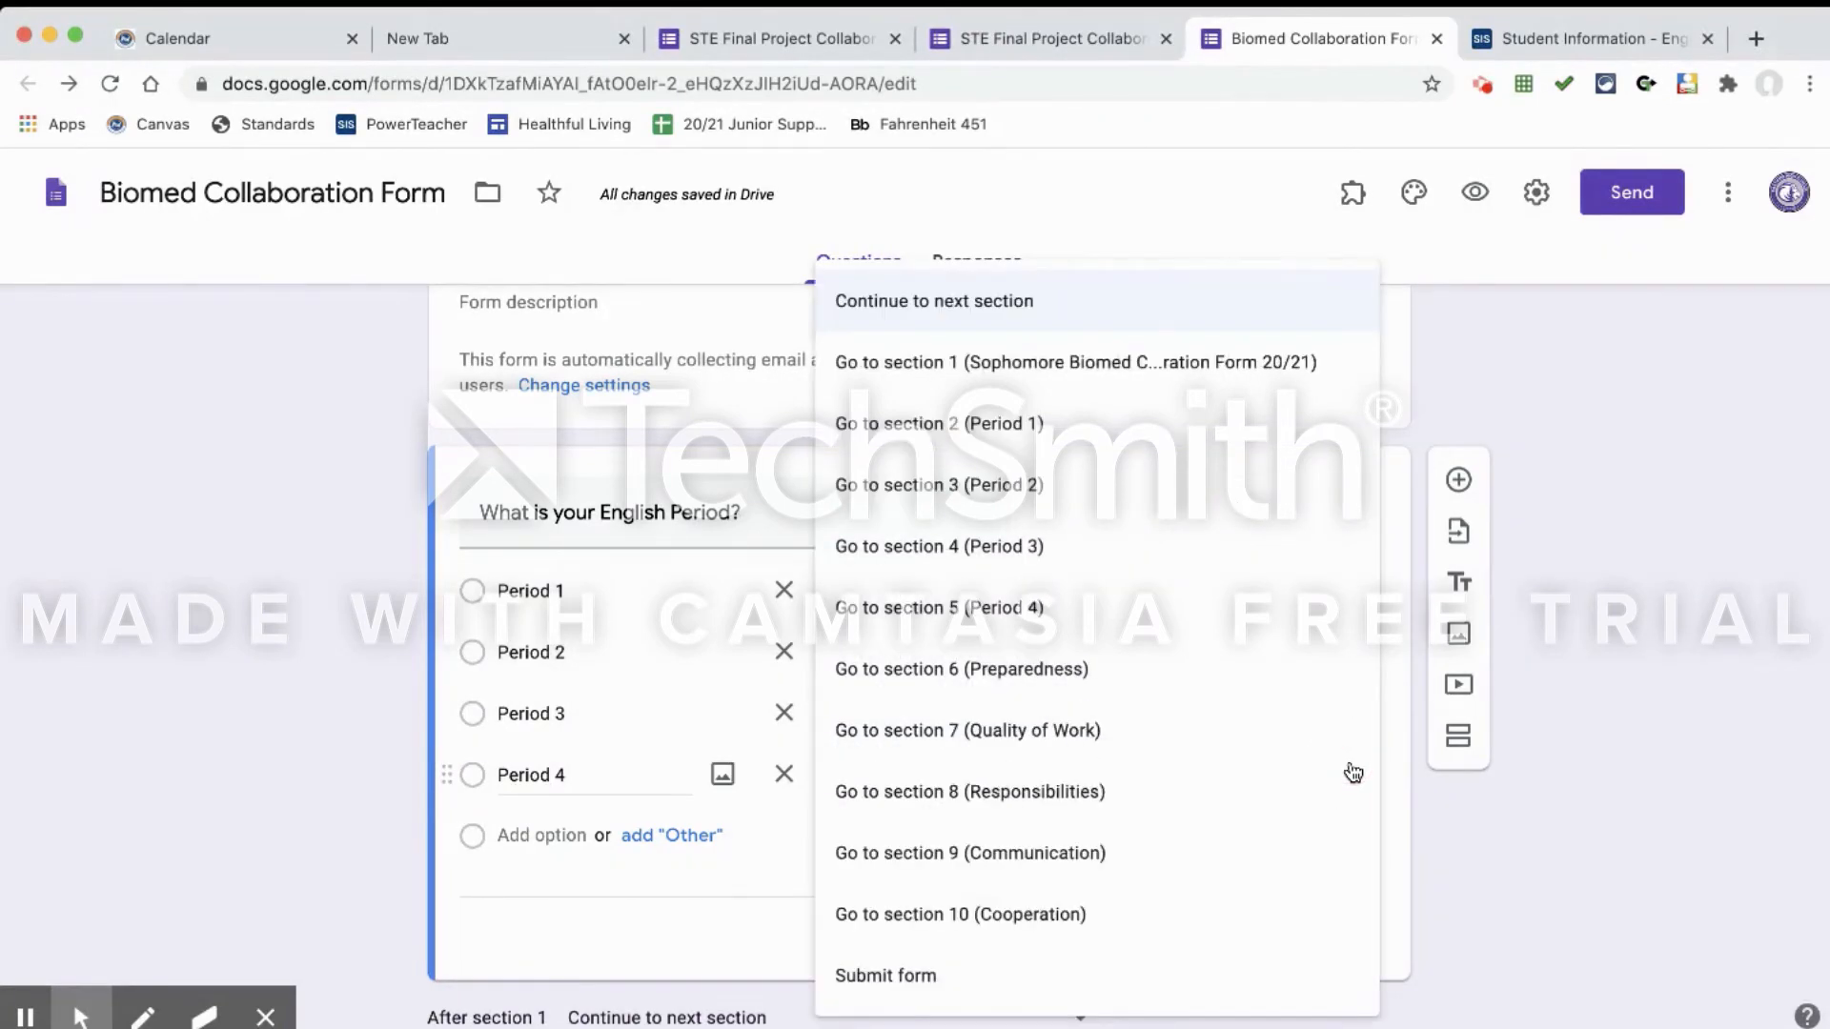
pyautogui.click(1176, 610)
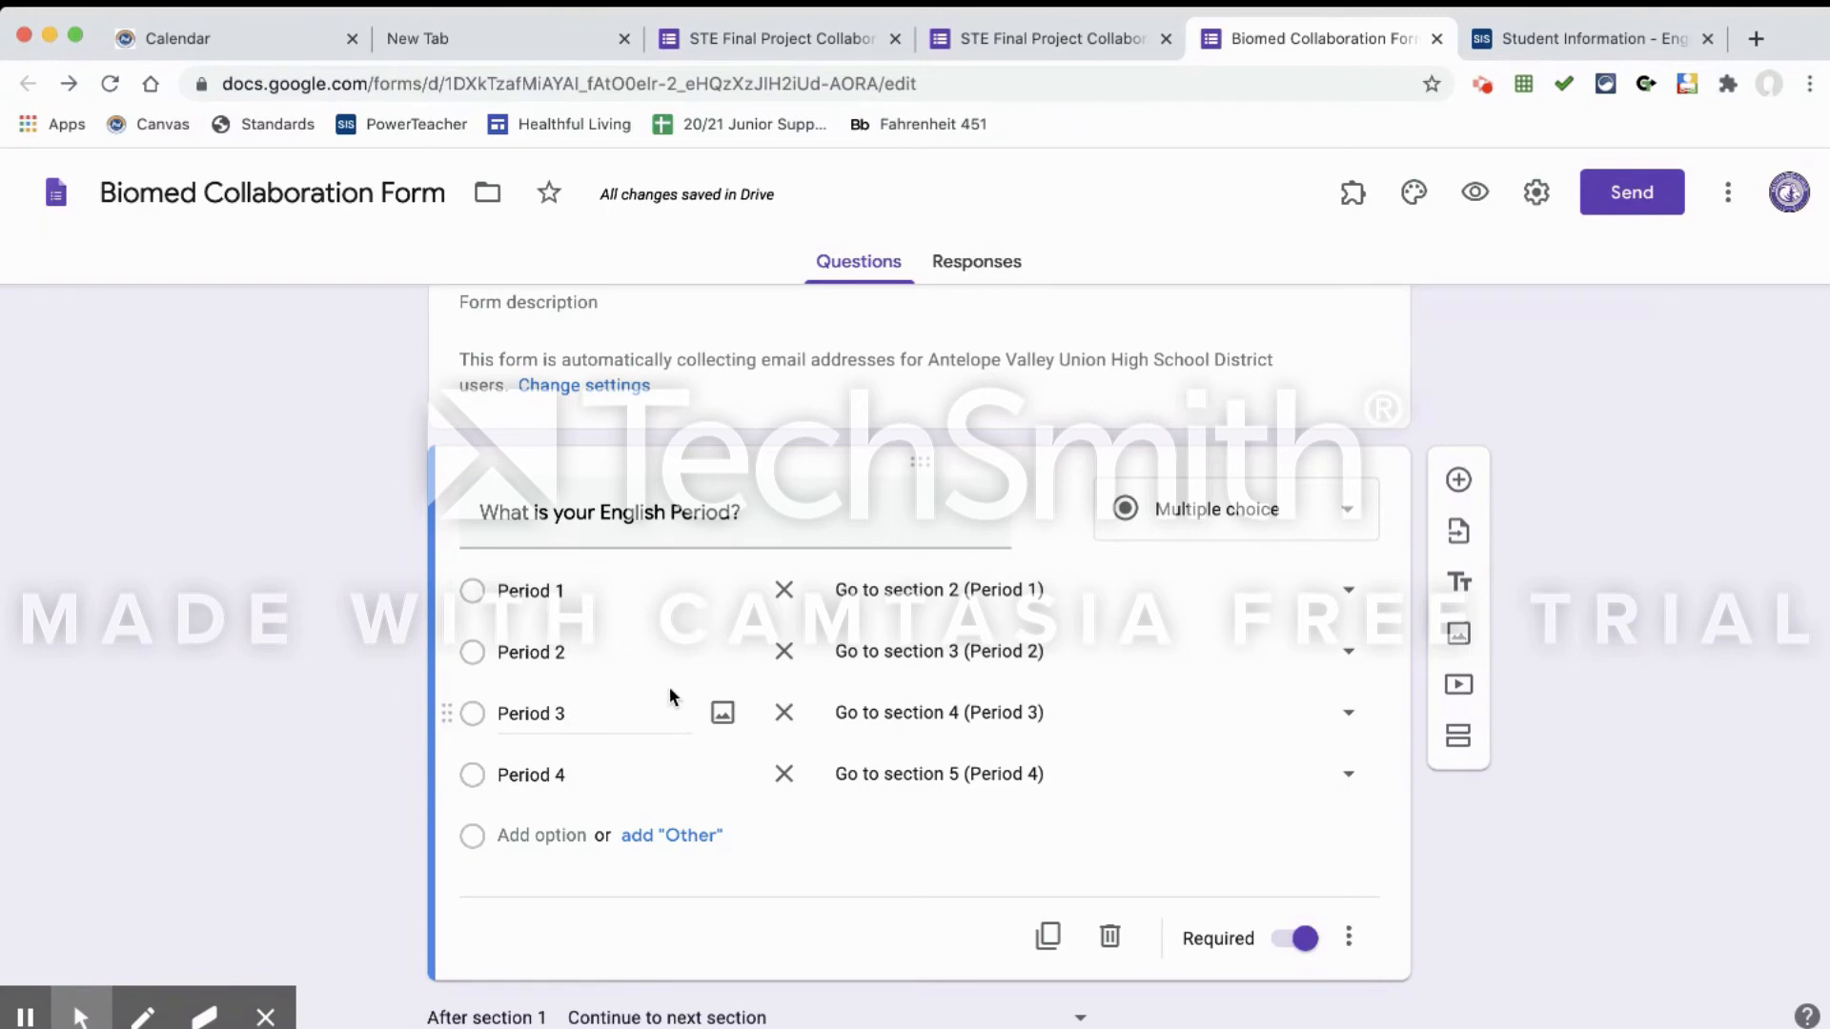
# - Set the form to go to section 6 (Preparedness) after section 2, the Period 1 roster
pyautogui.scroll(-3, 932, 602)
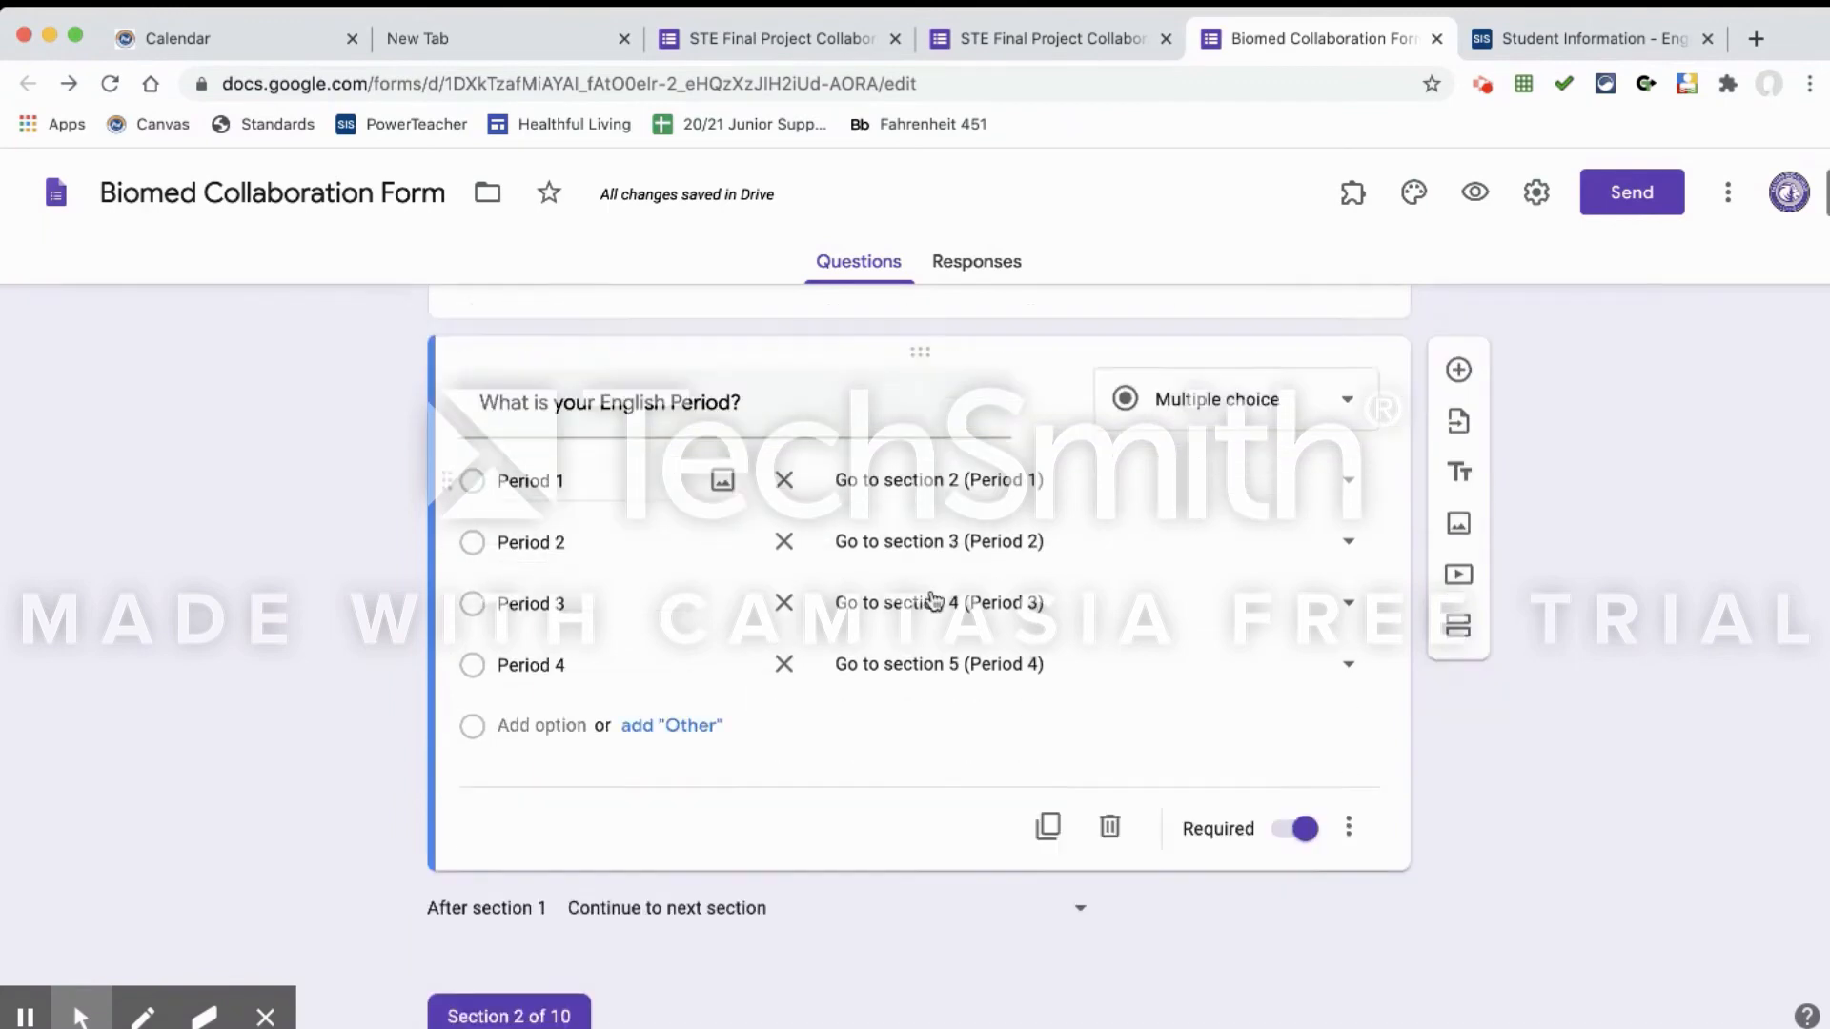
pyautogui.scroll(-10, 932, 596)
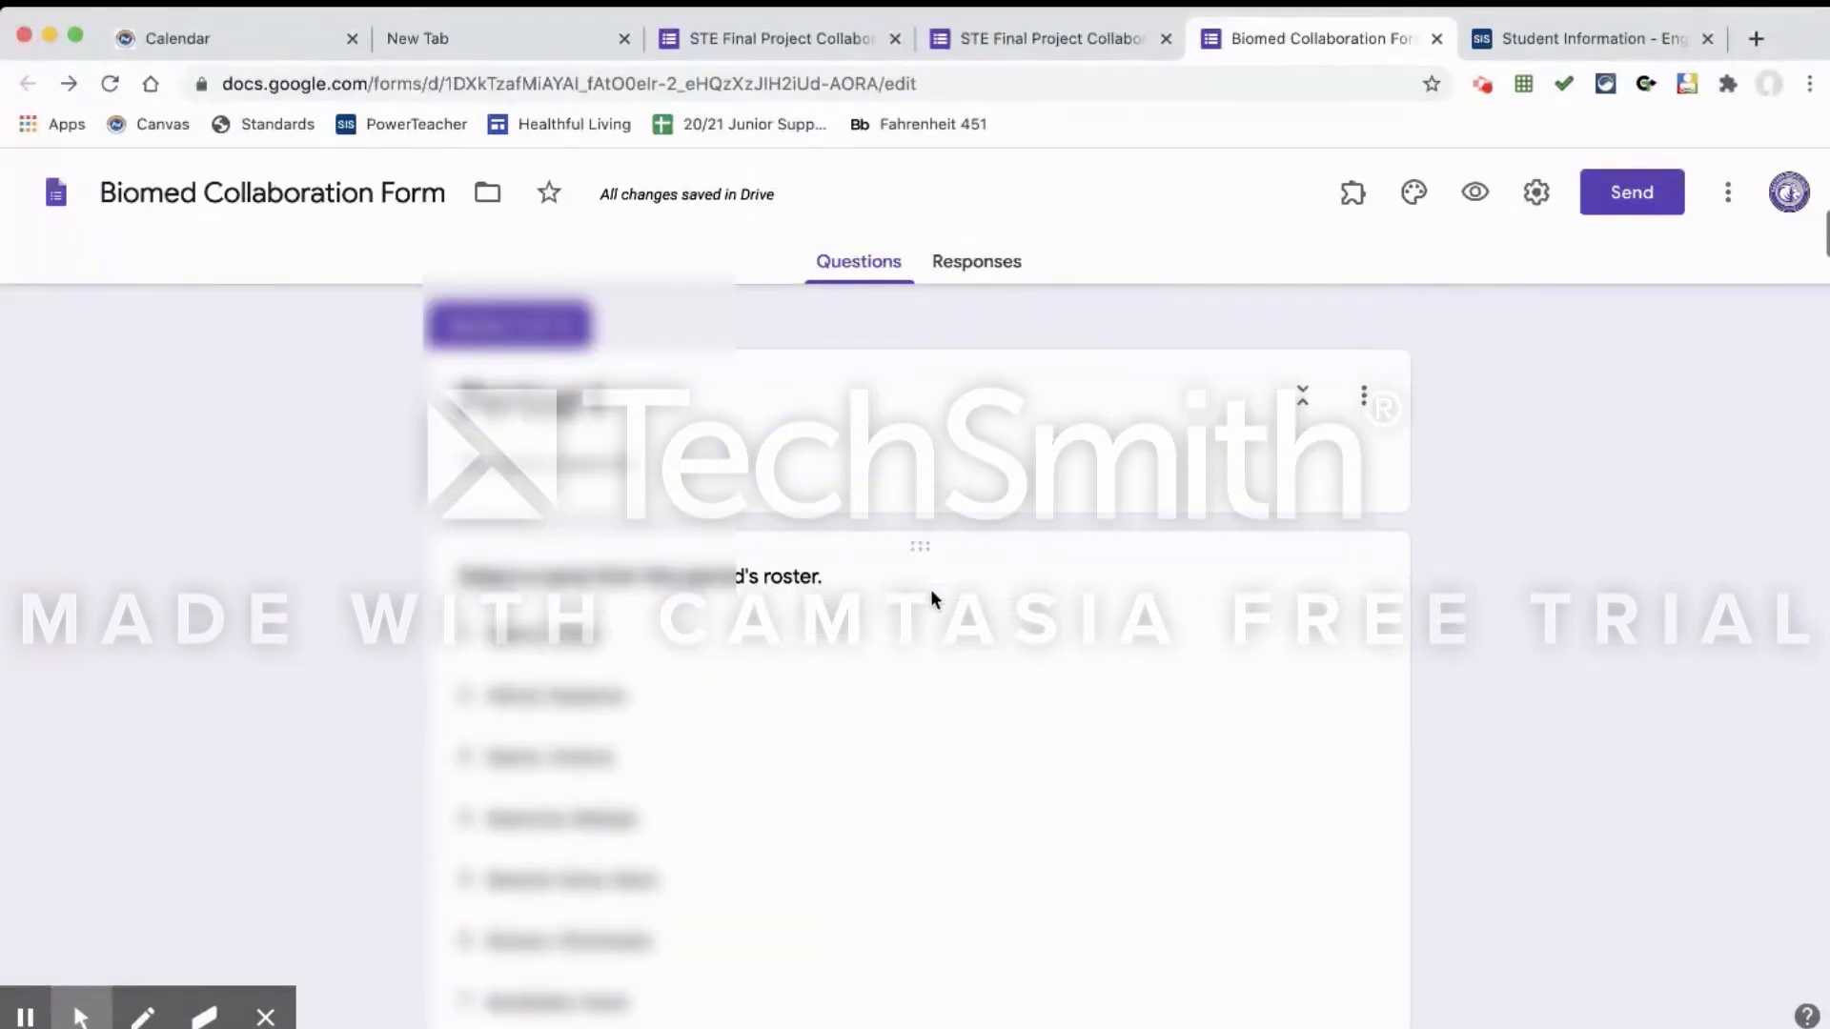
pyautogui.scroll(-10, 931, 591)
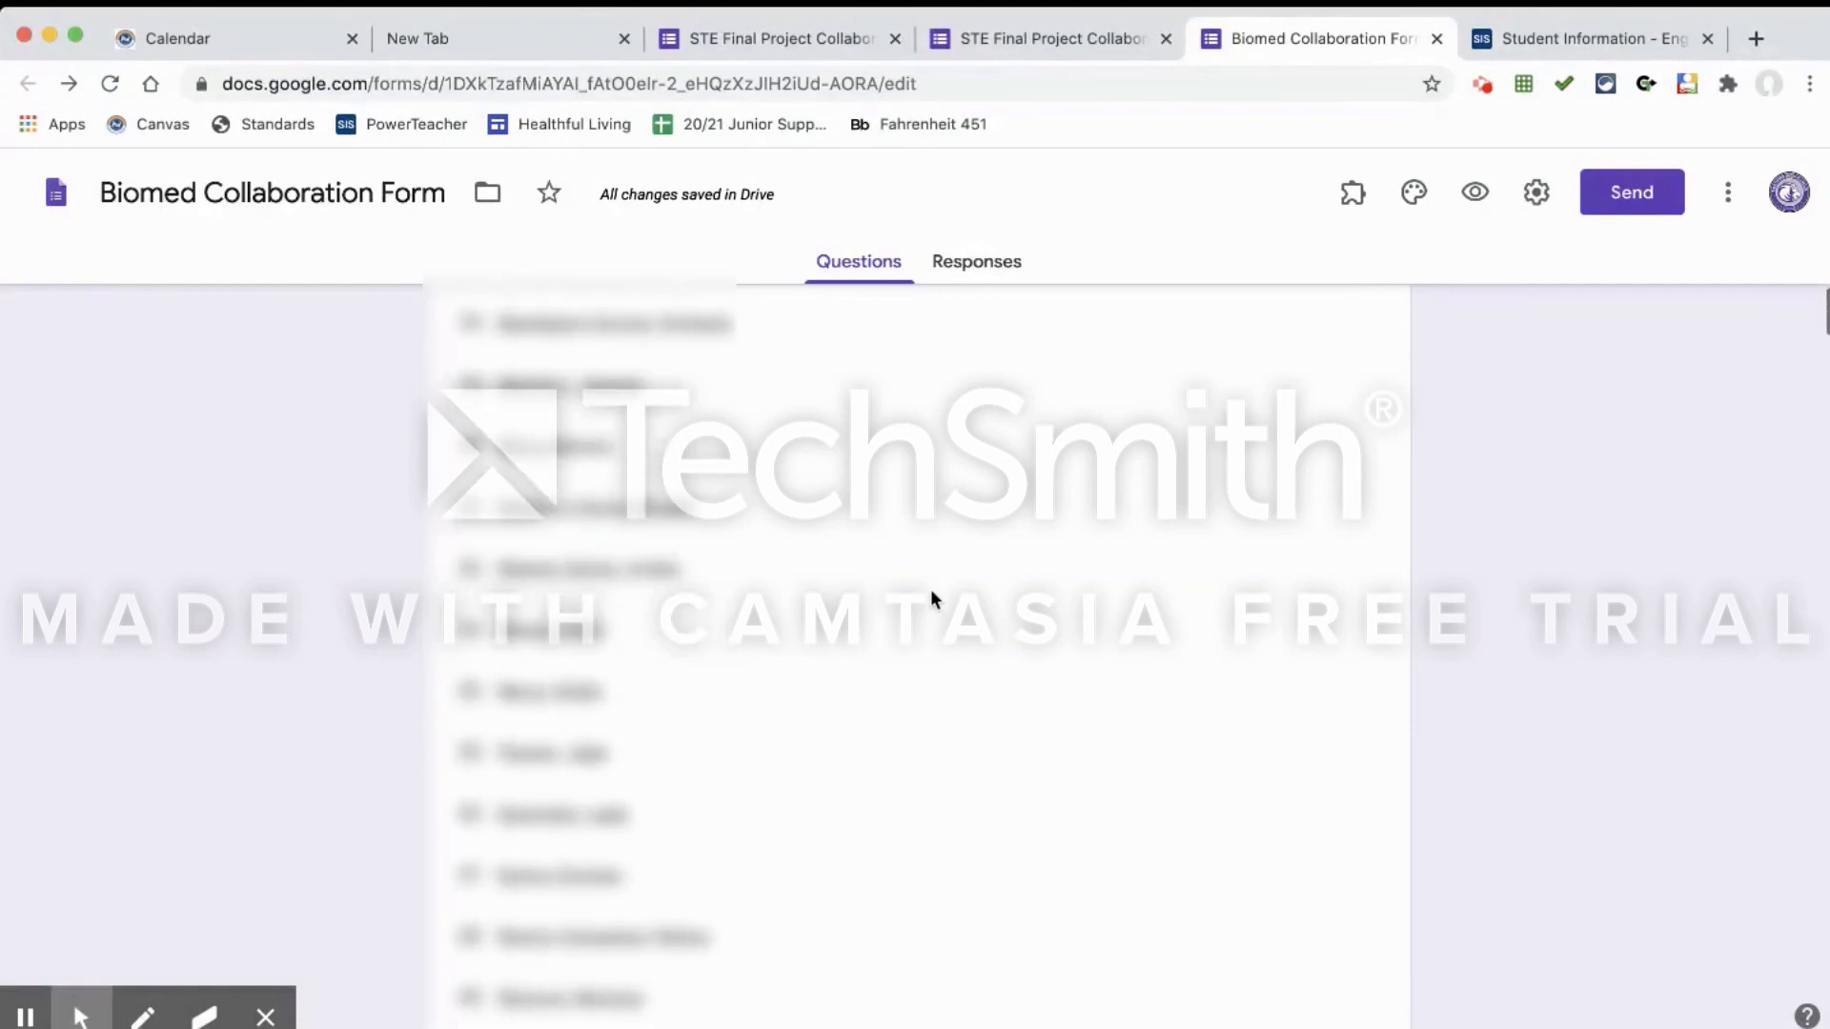
pyautogui.scroll(-5, 930, 589)
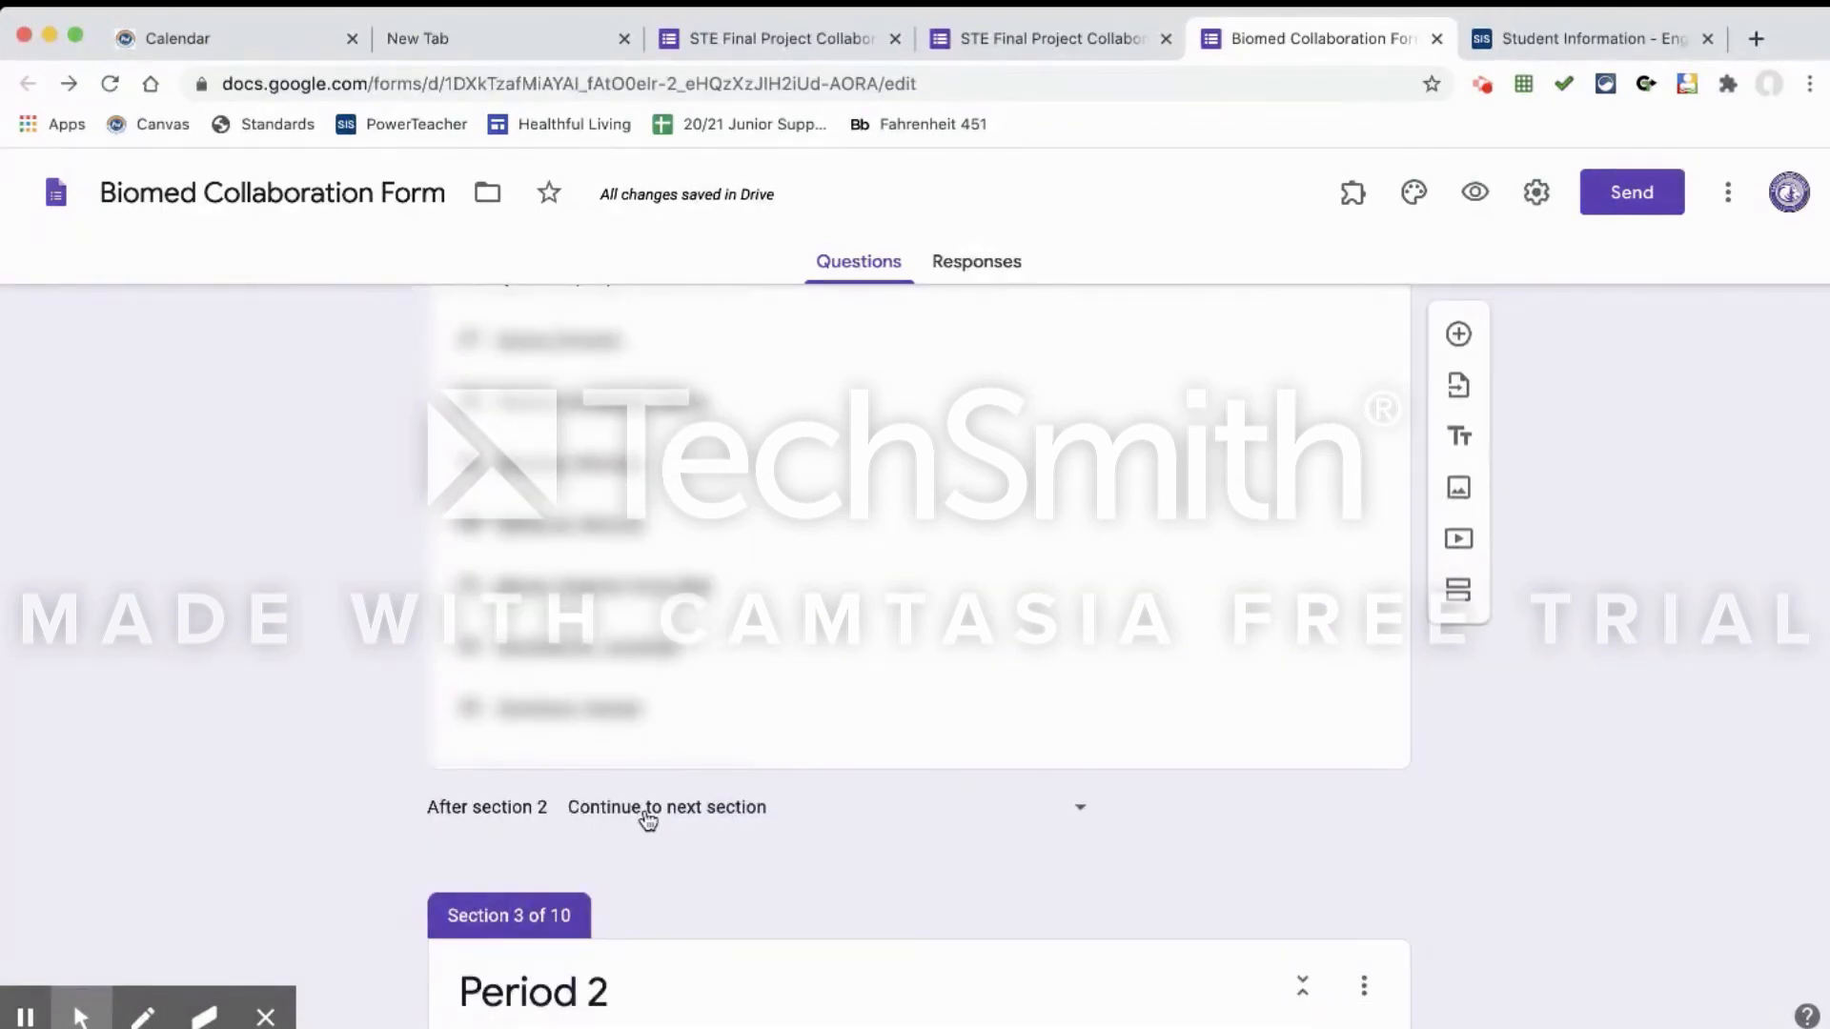
pyautogui.click(1084, 814)
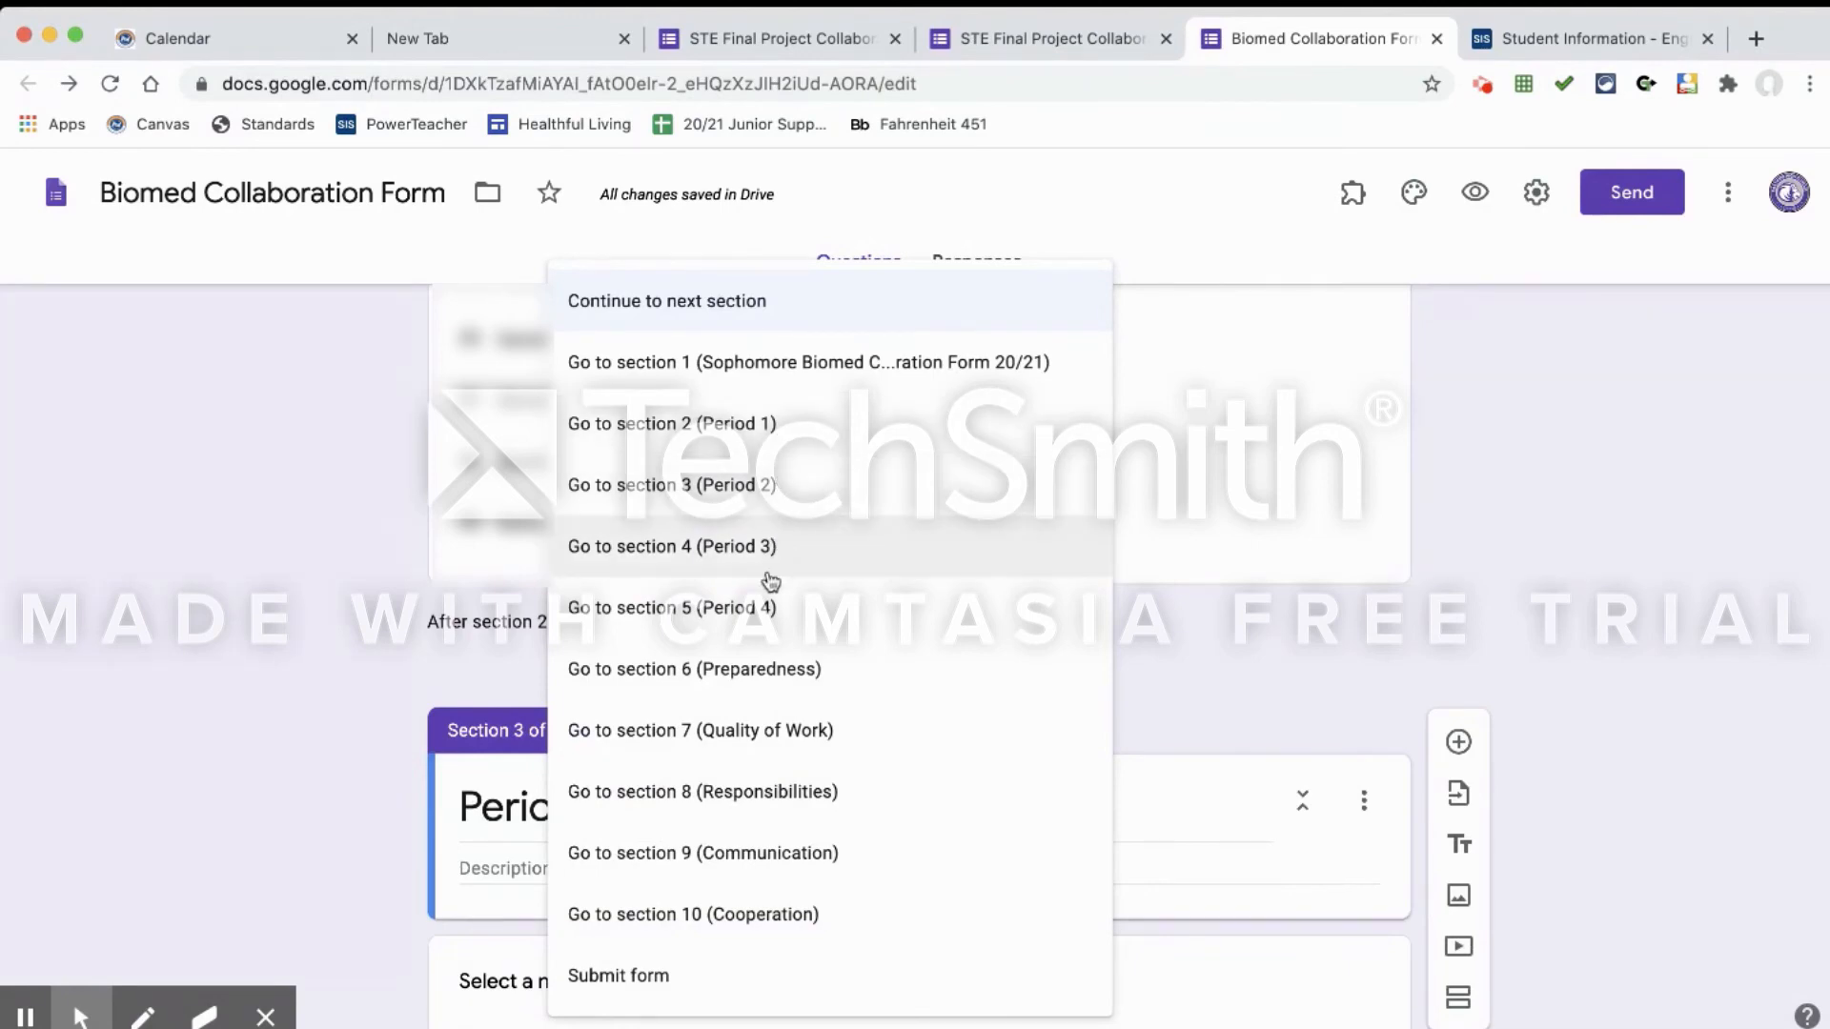
pyautogui.click(762, 672)
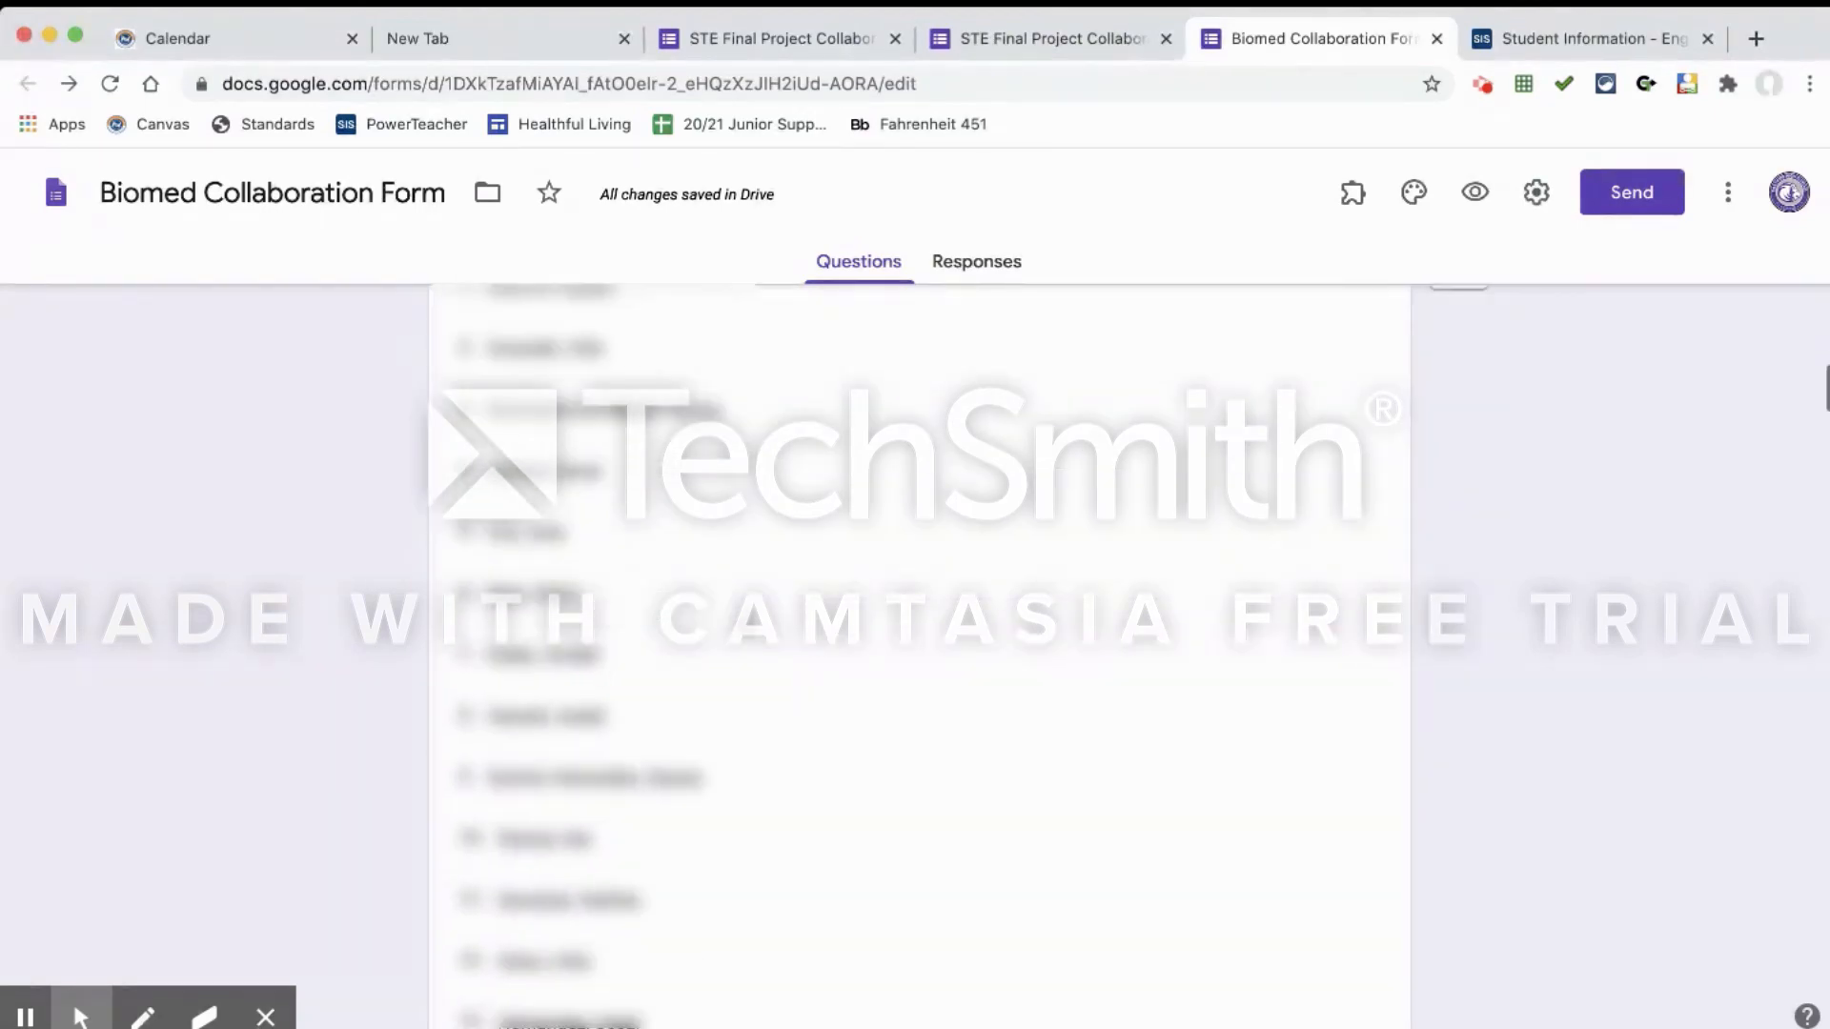
# - Set both section 3 (Period 2) and section 4 (Period 3) to continue to section 6 (Preparedness)
pyautogui.scroll(-10, 732, 707)
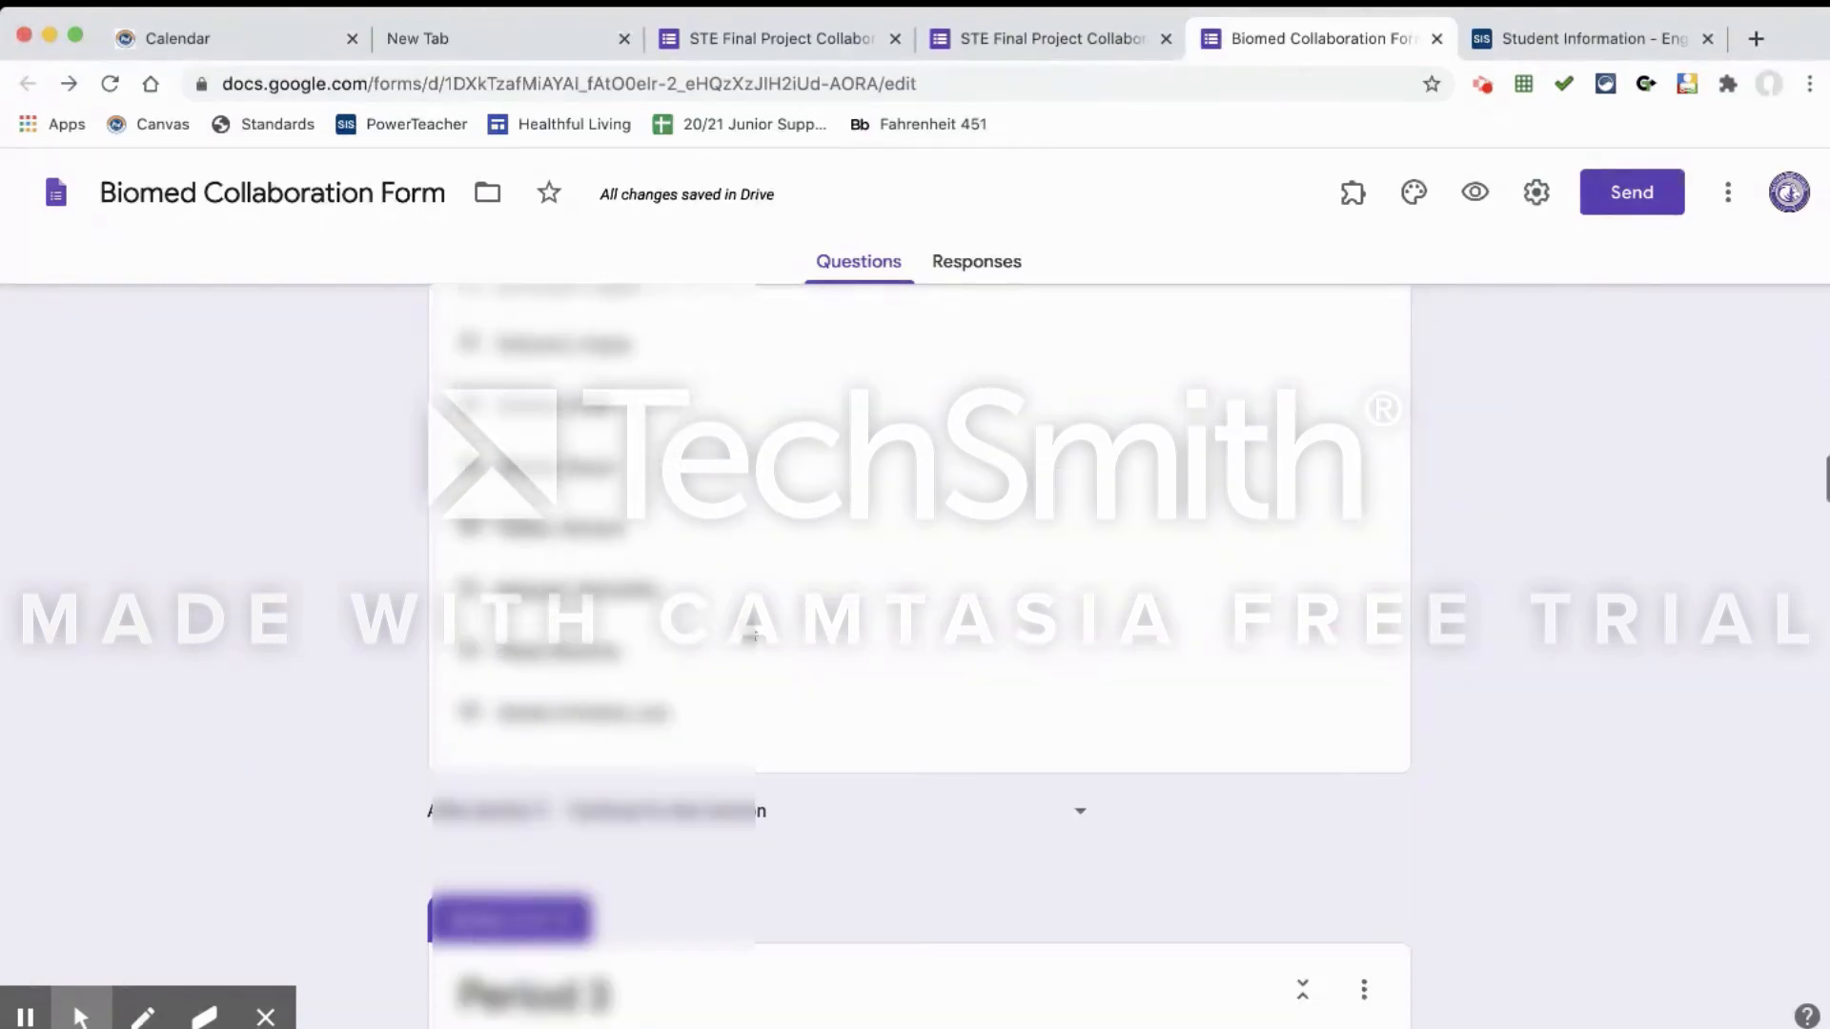
pyautogui.click(732, 696)
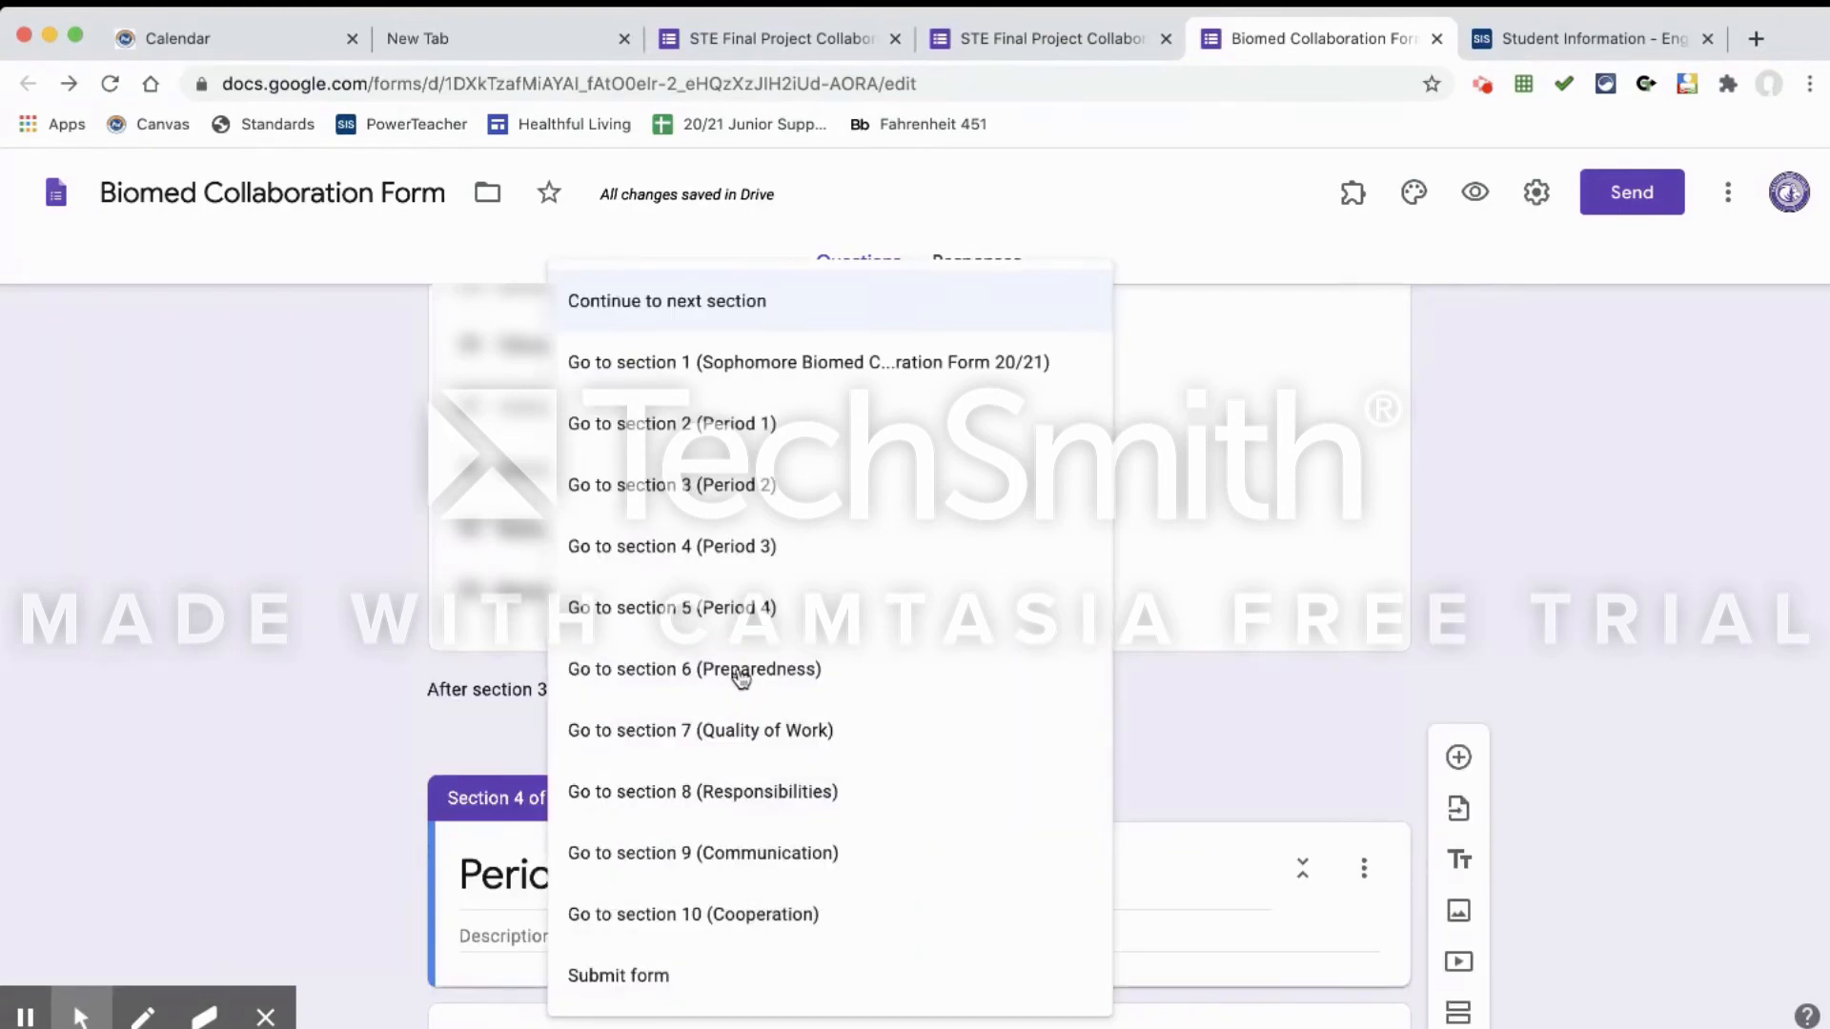
pyautogui.click(740, 675)
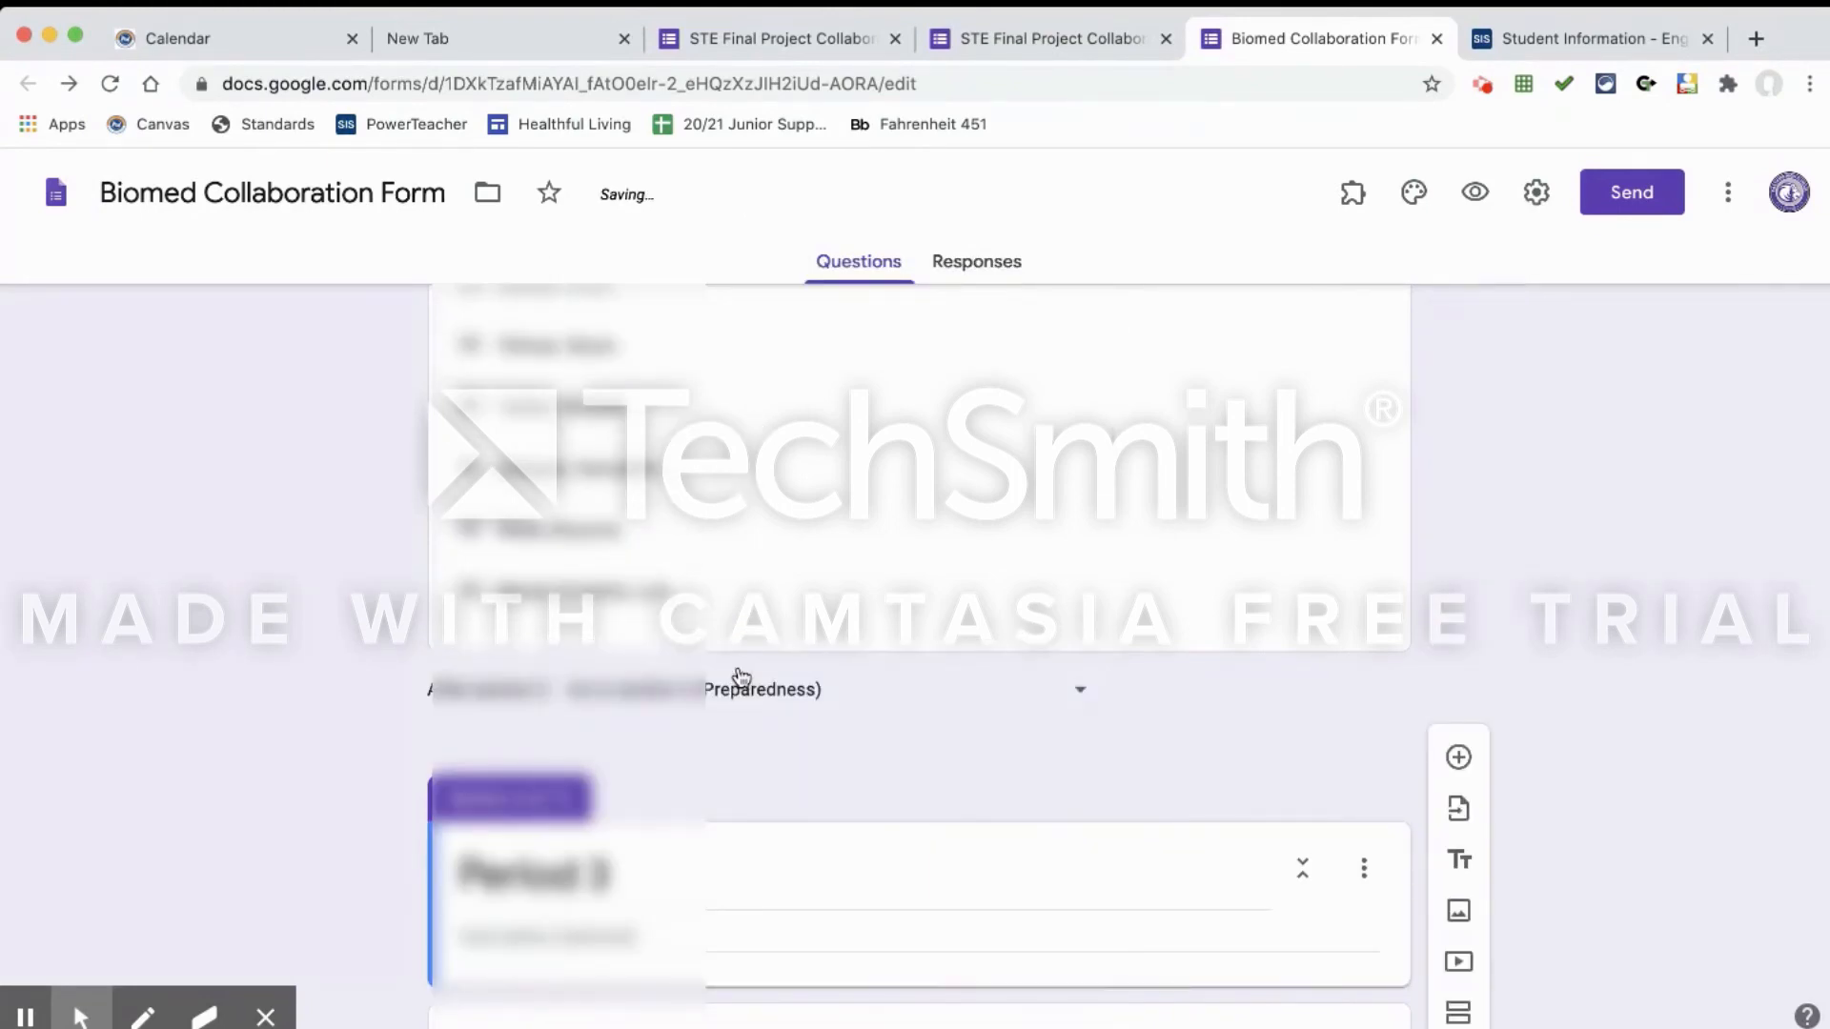
pyautogui.scroll(-15, 741, 677)
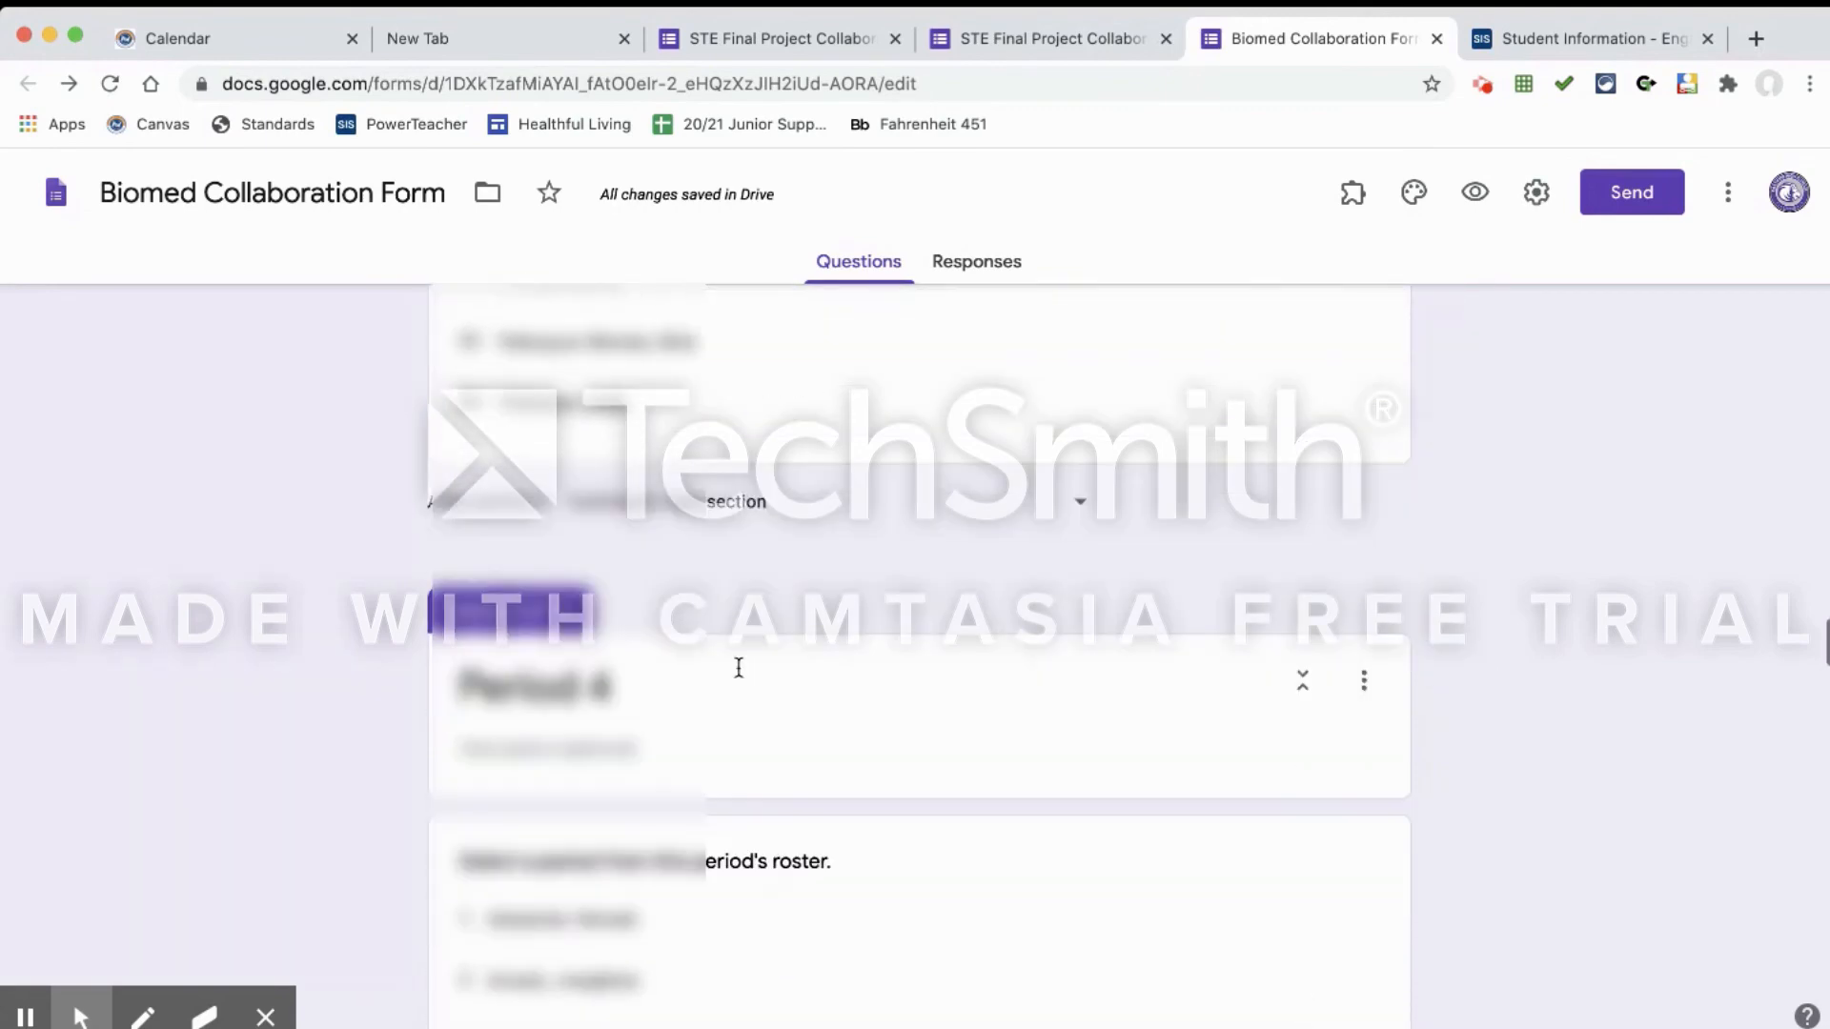
pyautogui.click(775, 505)
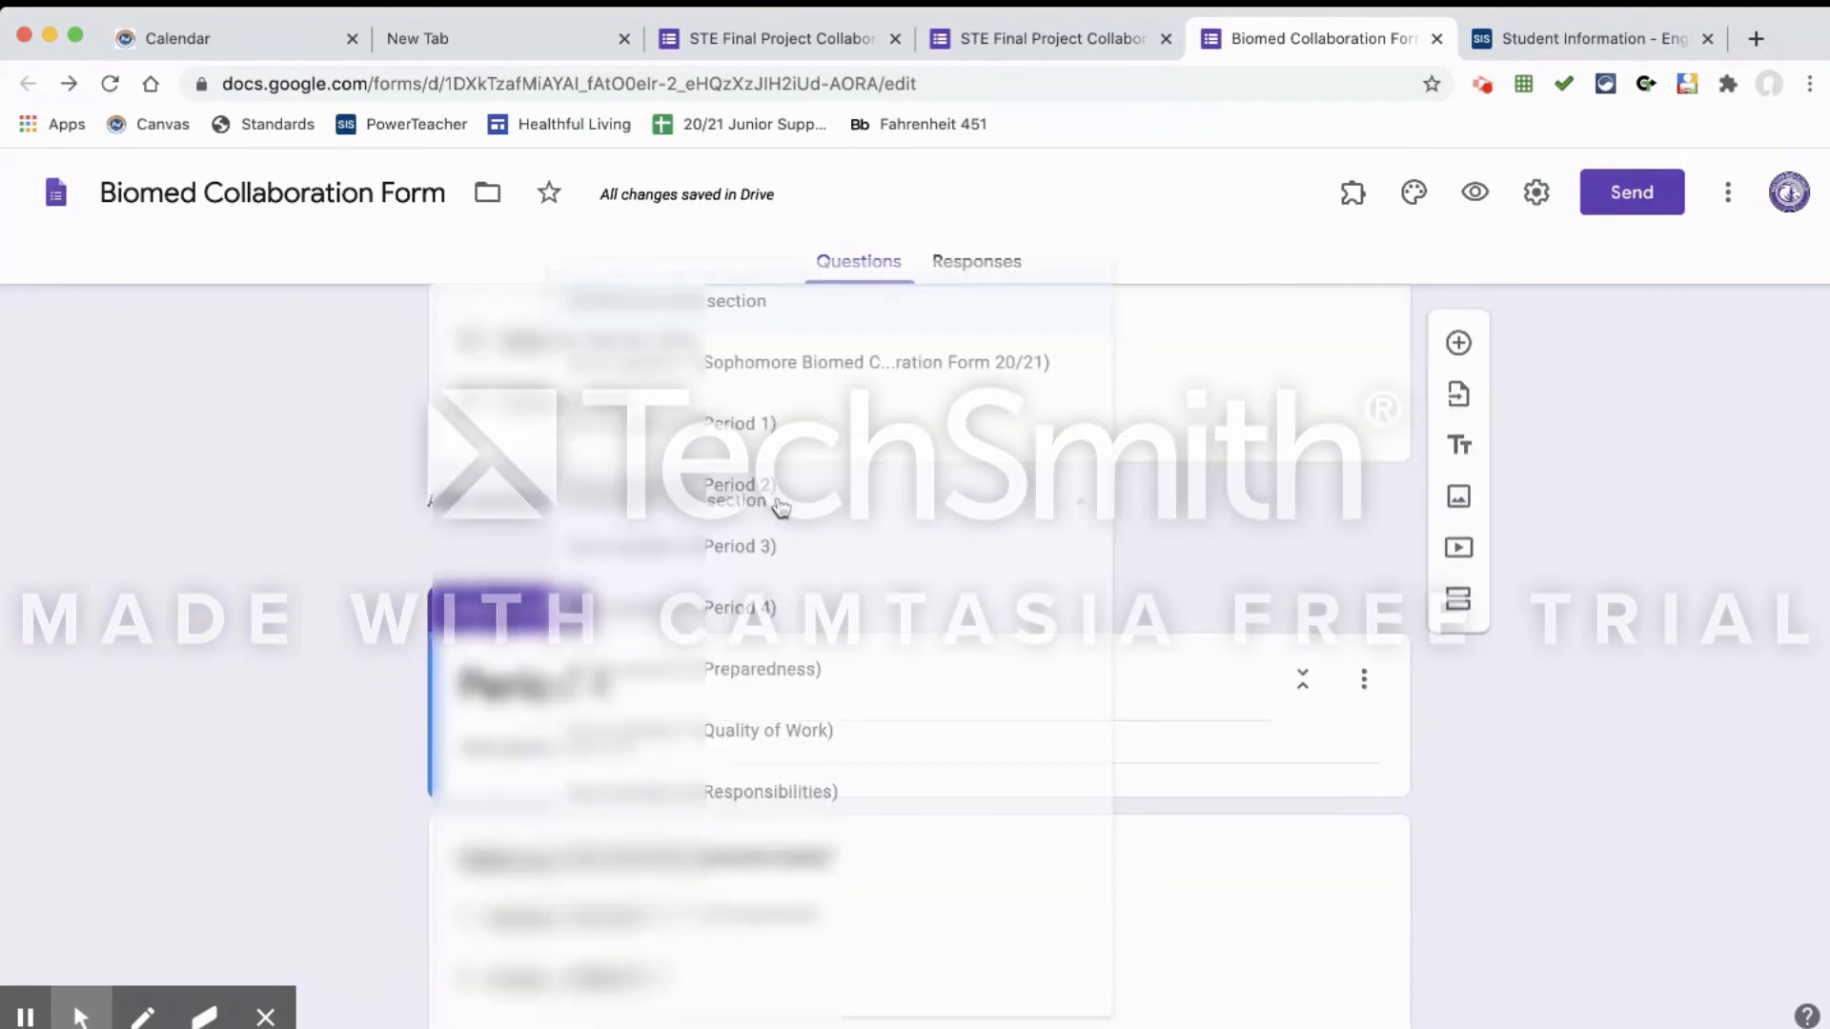
pyautogui.click(762, 670)
# - Set the form to go to section 6 (Preparedness) after section 5, the Period 4 roster
pyautogui.scroll(-5, 765, 686)
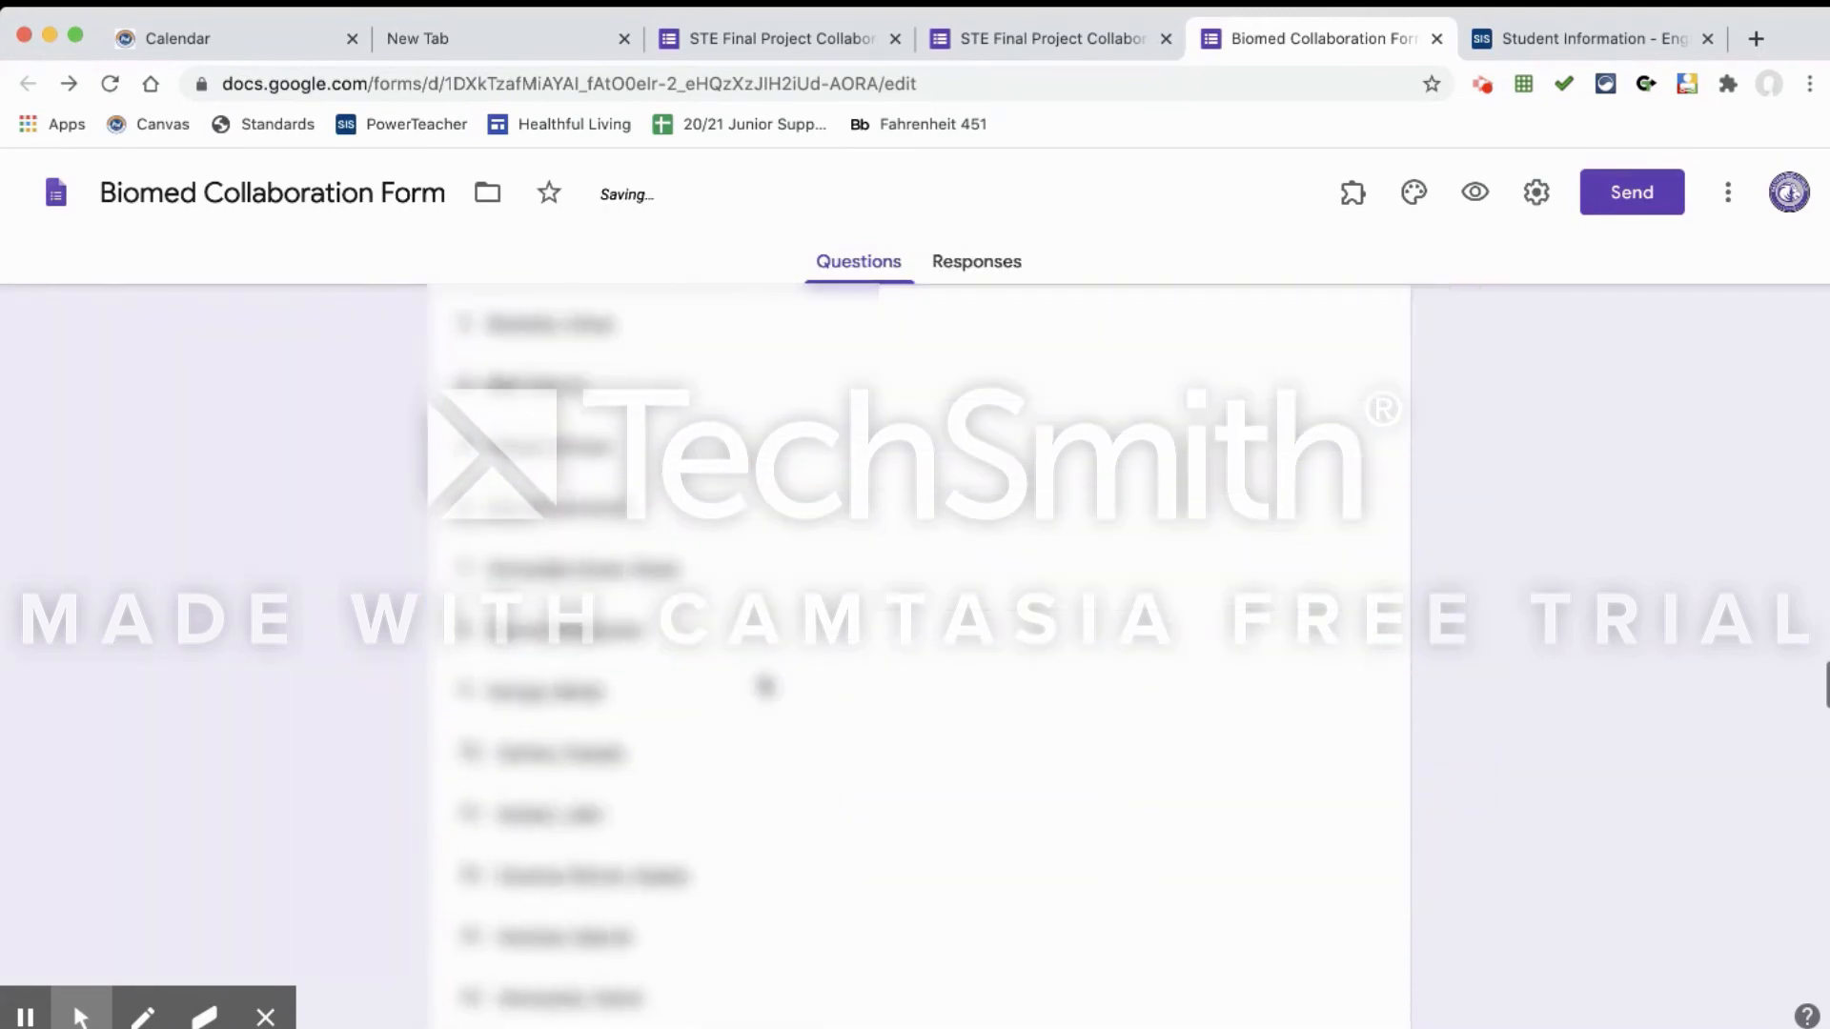
pyautogui.scroll(-8, 765, 686)
pyautogui.click(751, 737)
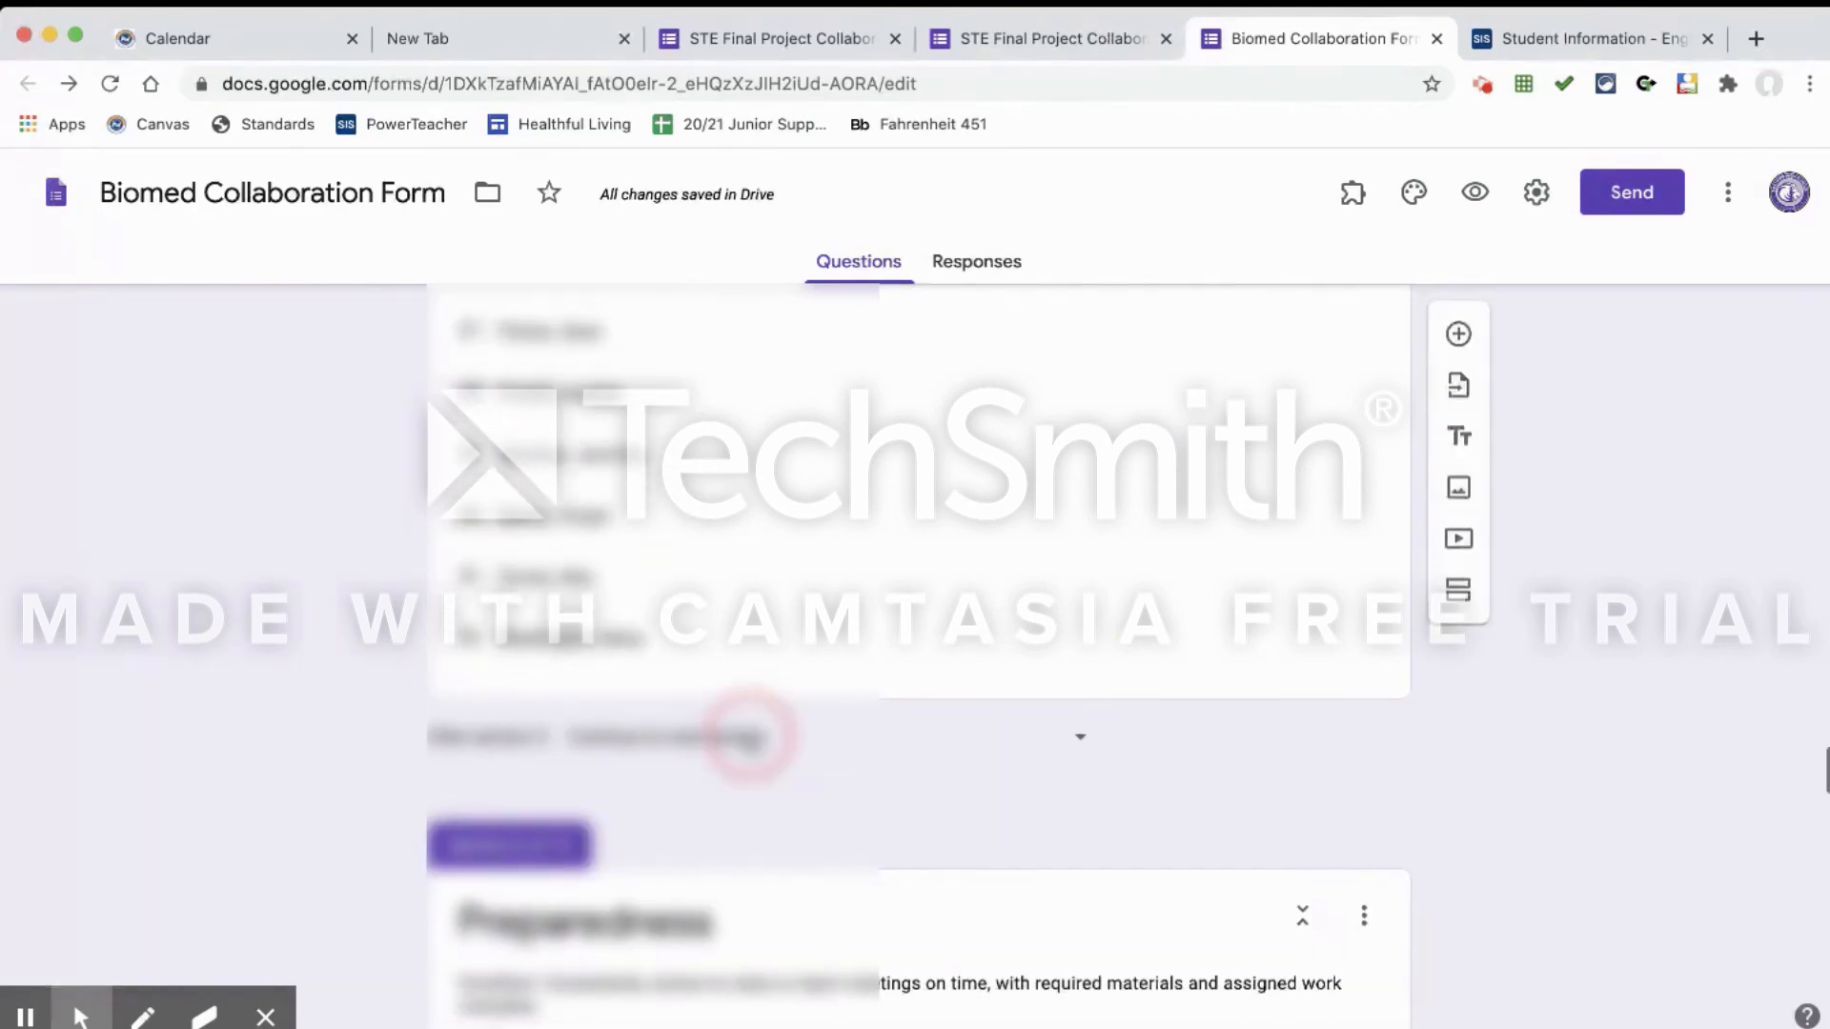
pyautogui.click(753, 676)
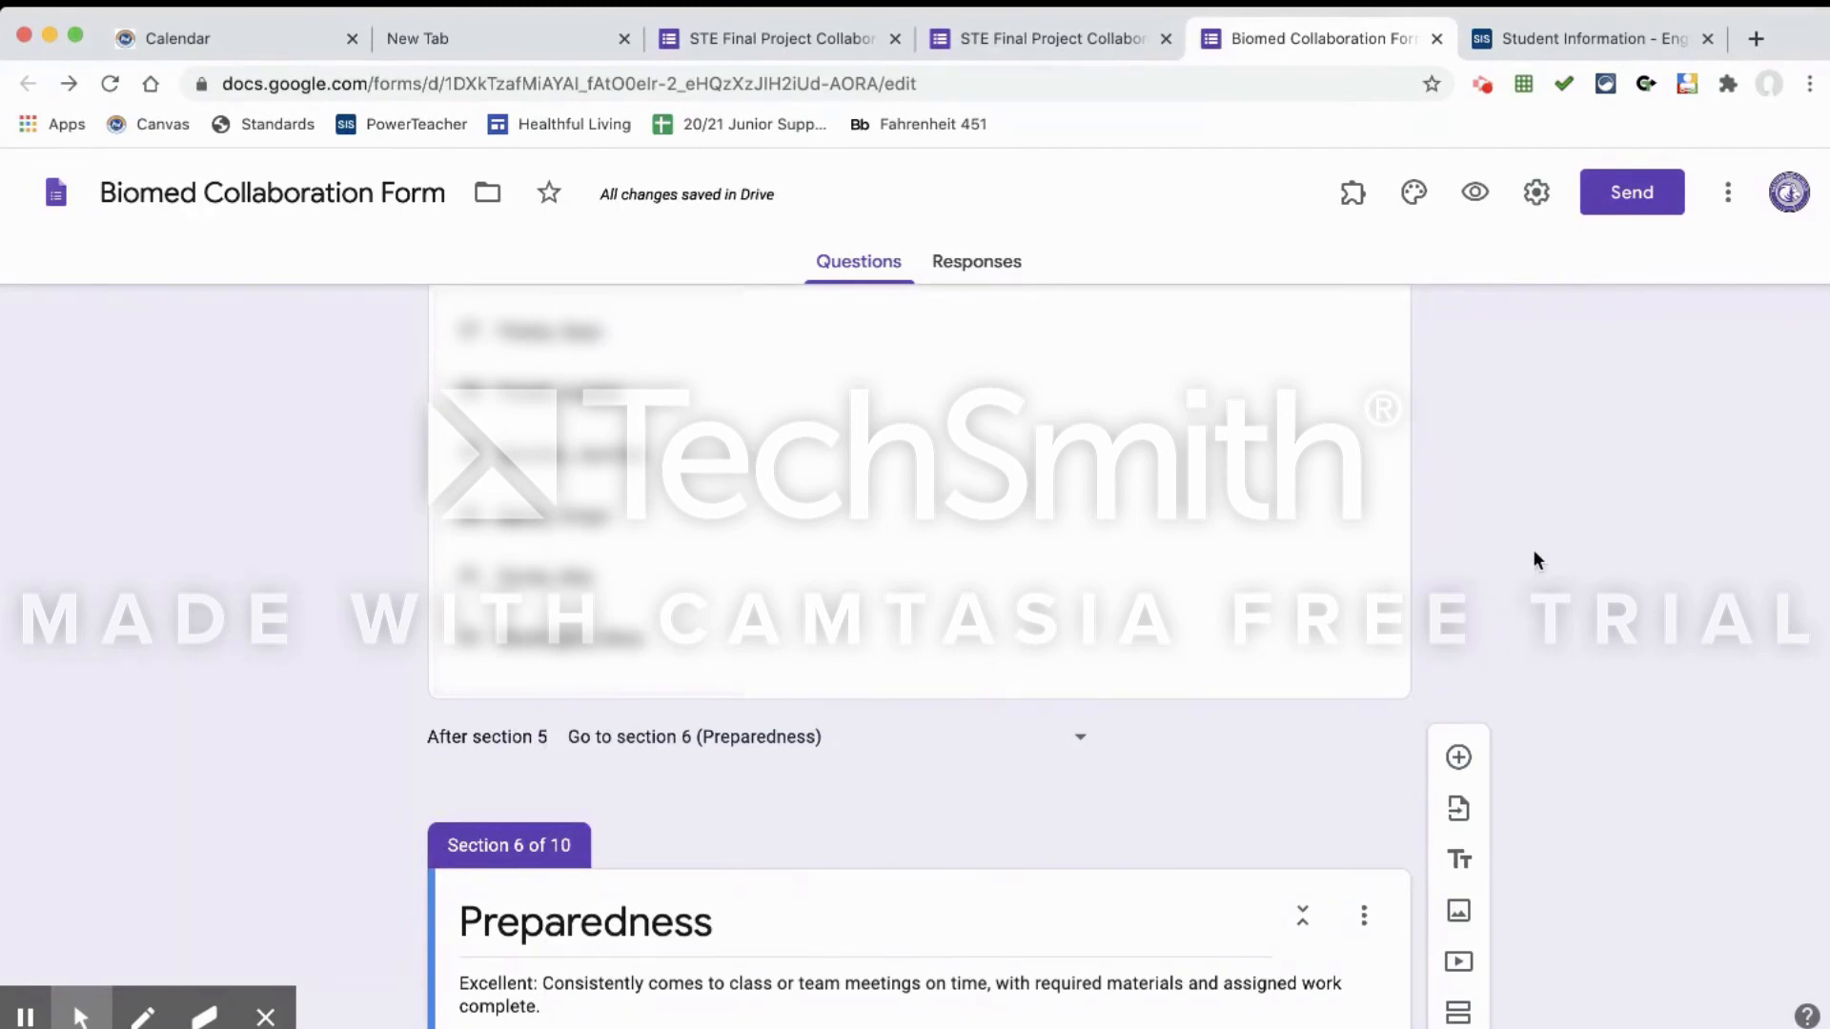
# - Preview the form, answer Period 2 for the English period and advance to the following page
pyautogui.click(1473, 194)
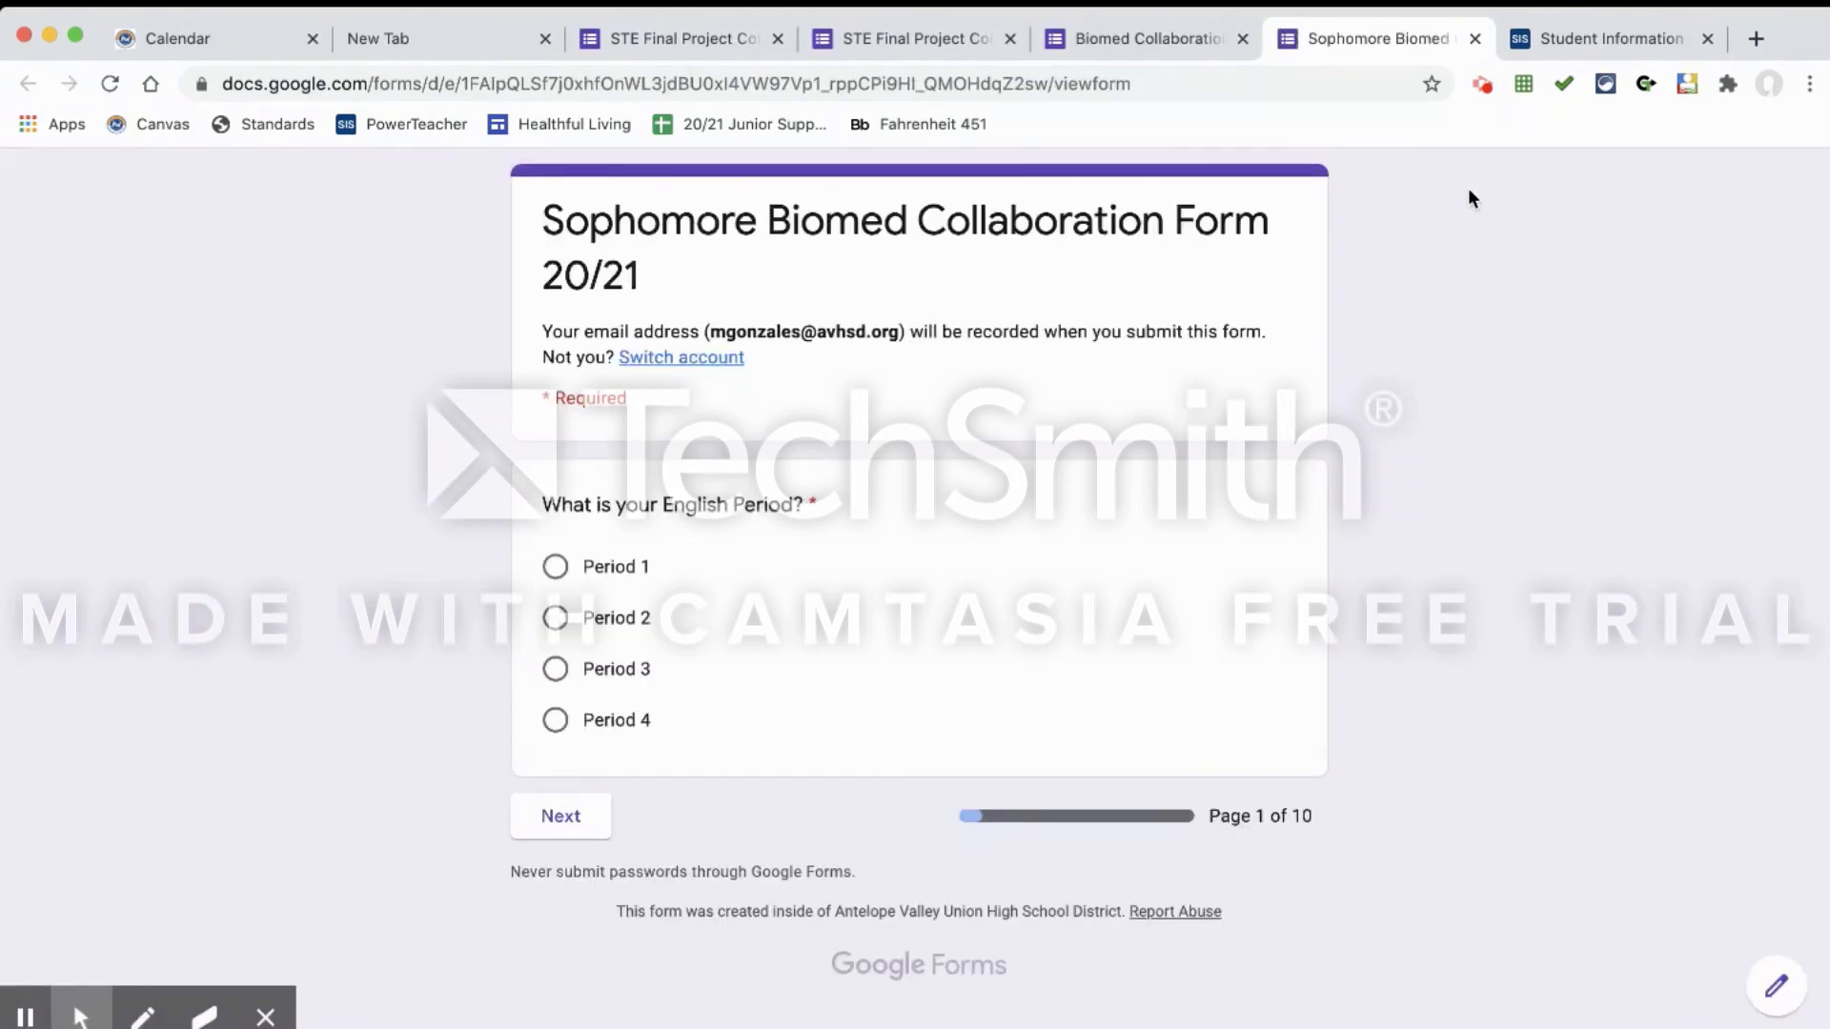
pyautogui.click(564, 627)
pyautogui.click(566, 817)
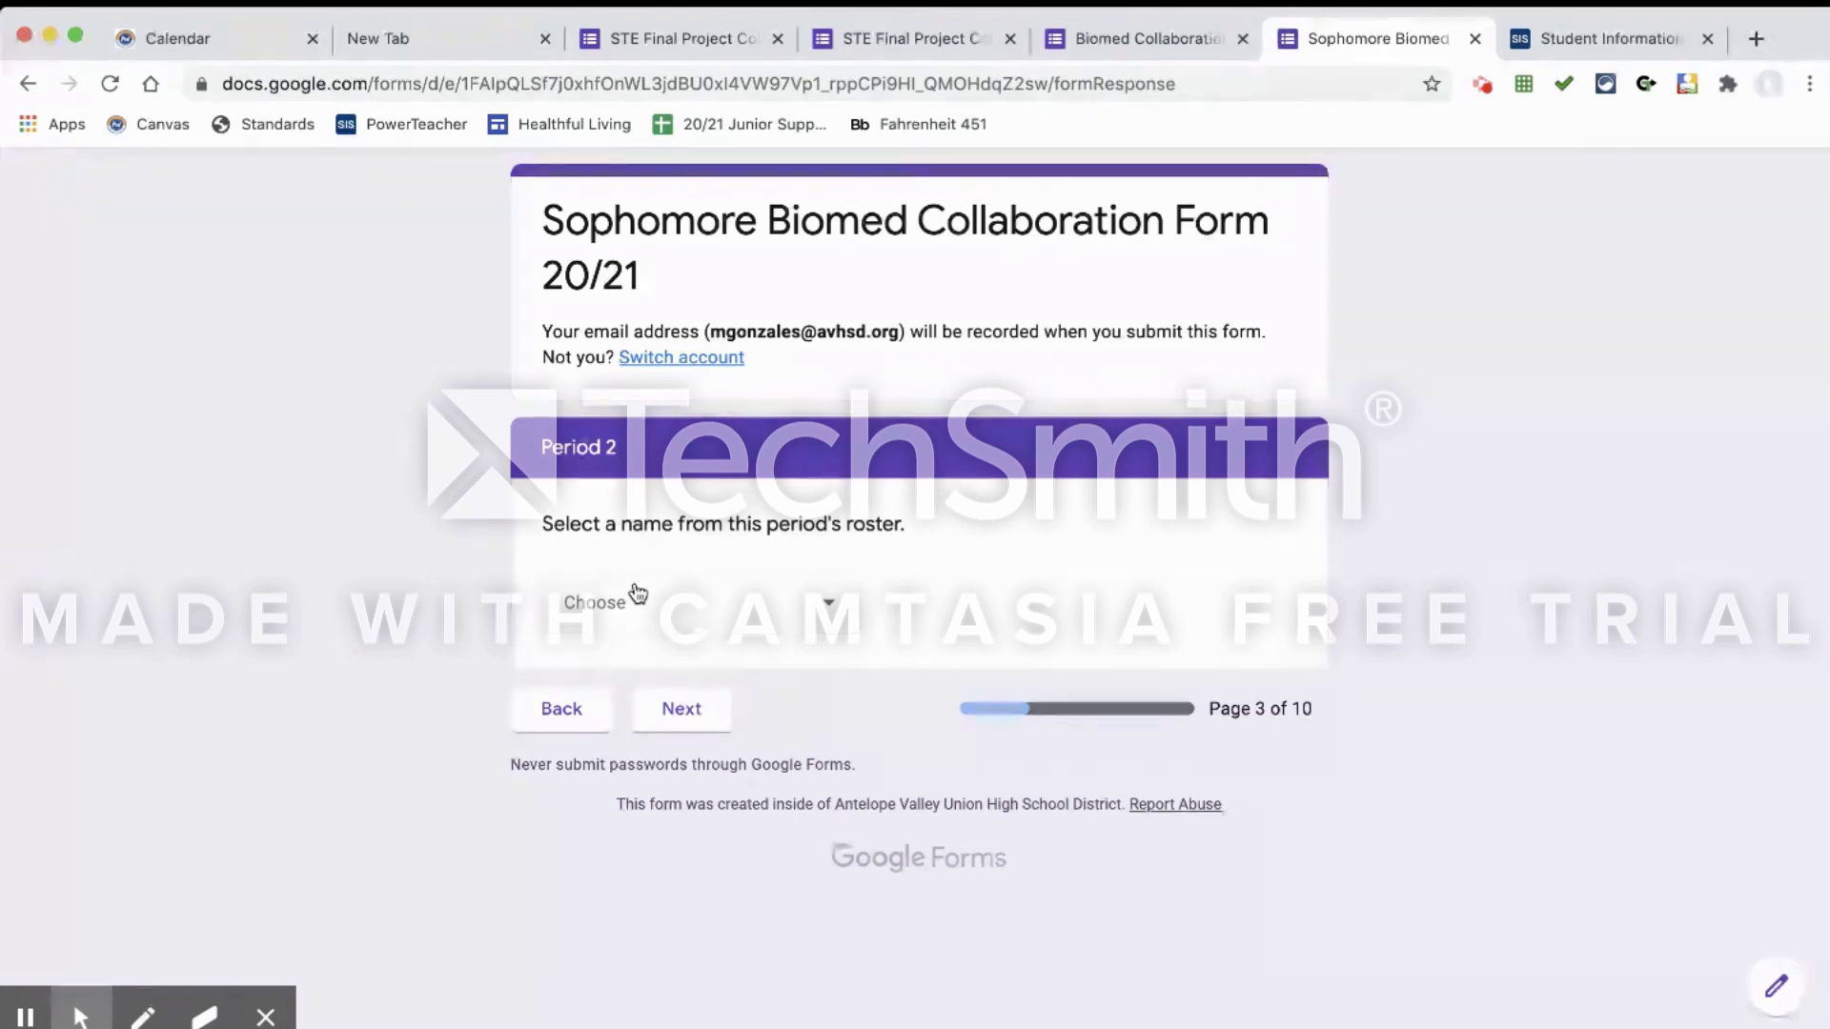
# - Choose a student's name from the Period 2 roster dropdown, continue to the following page and review its questions and page progress
pyautogui.click(634, 599)
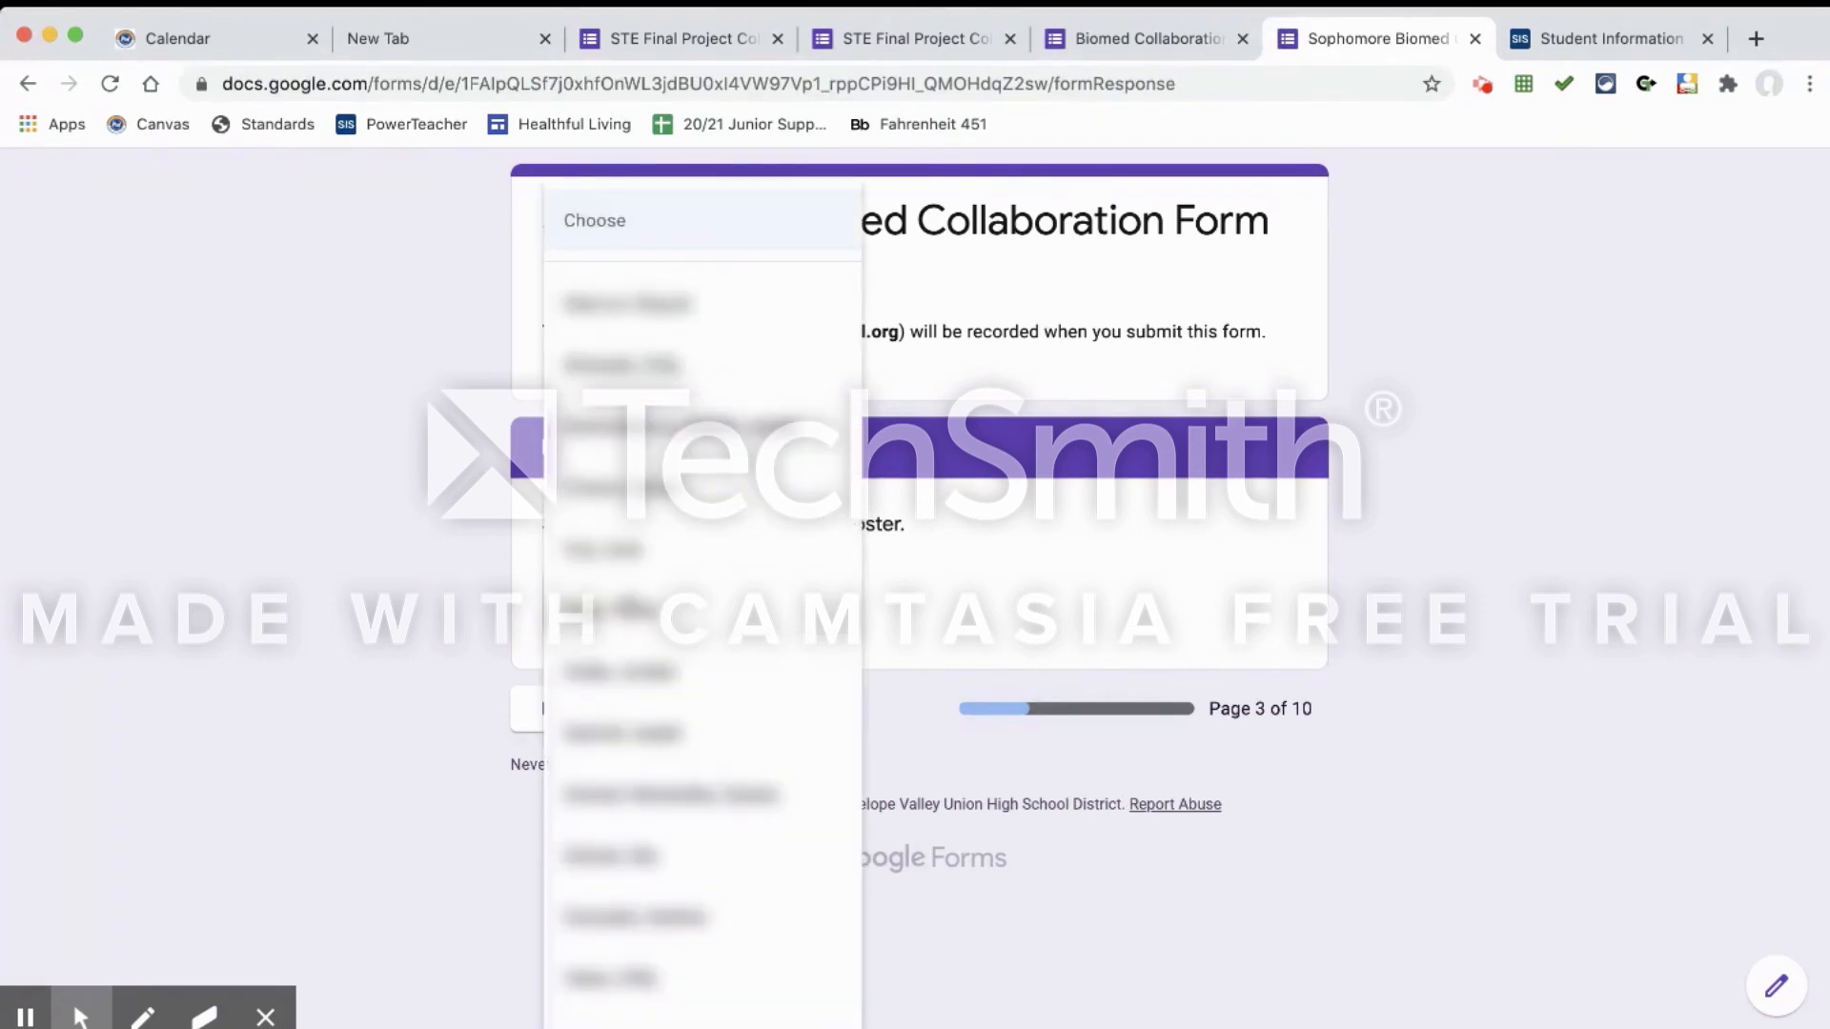
pyautogui.click(633, 486)
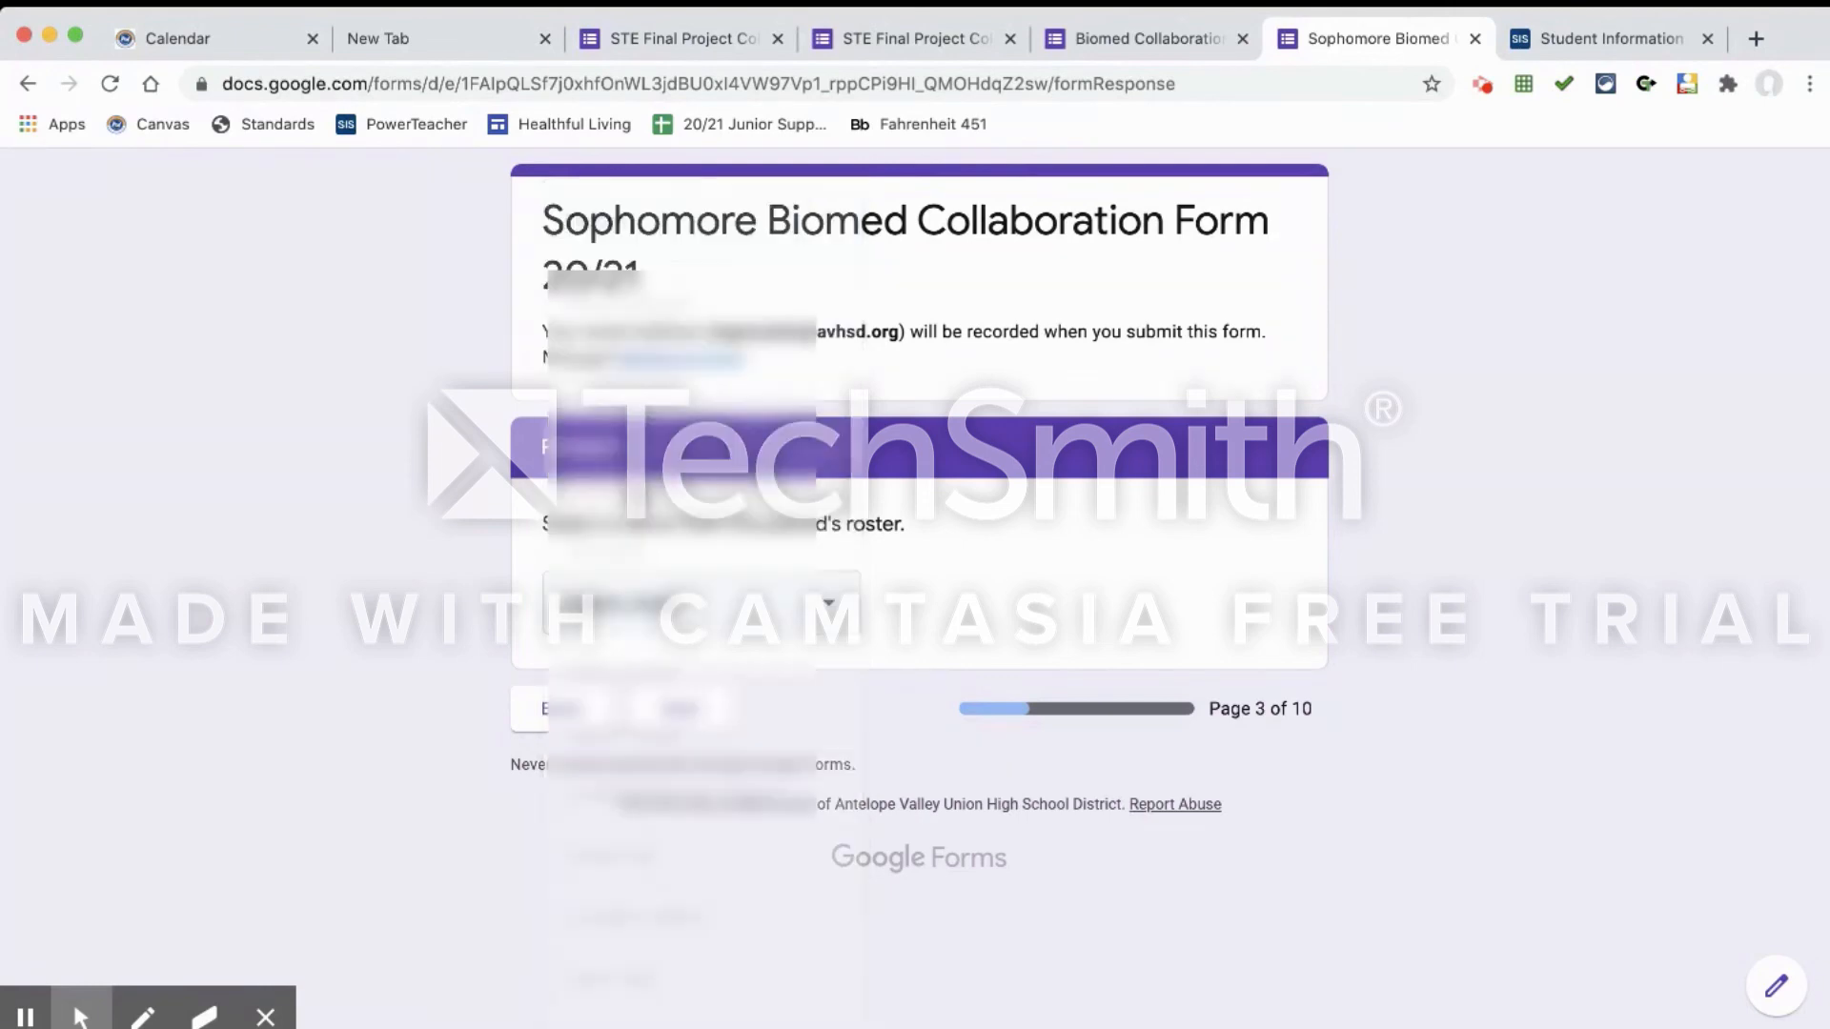
pyautogui.click(681, 716)
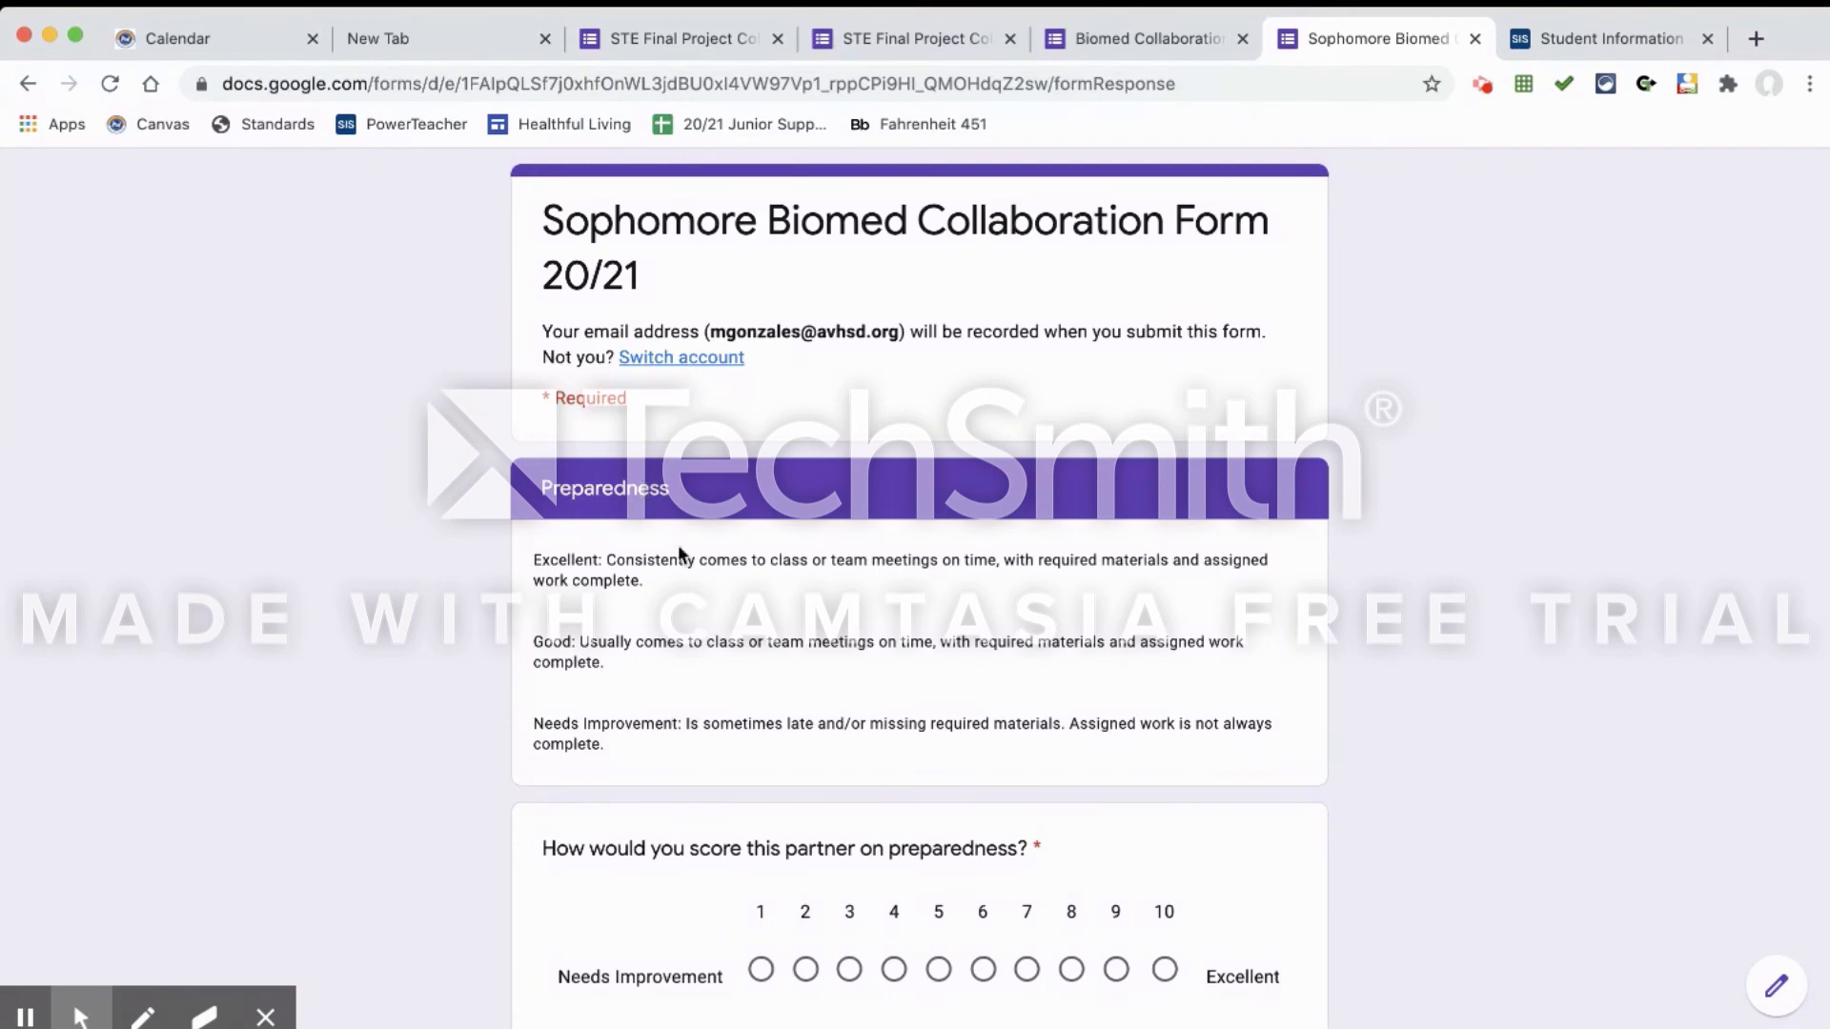
pyautogui.scroll(-5, 832, 636)
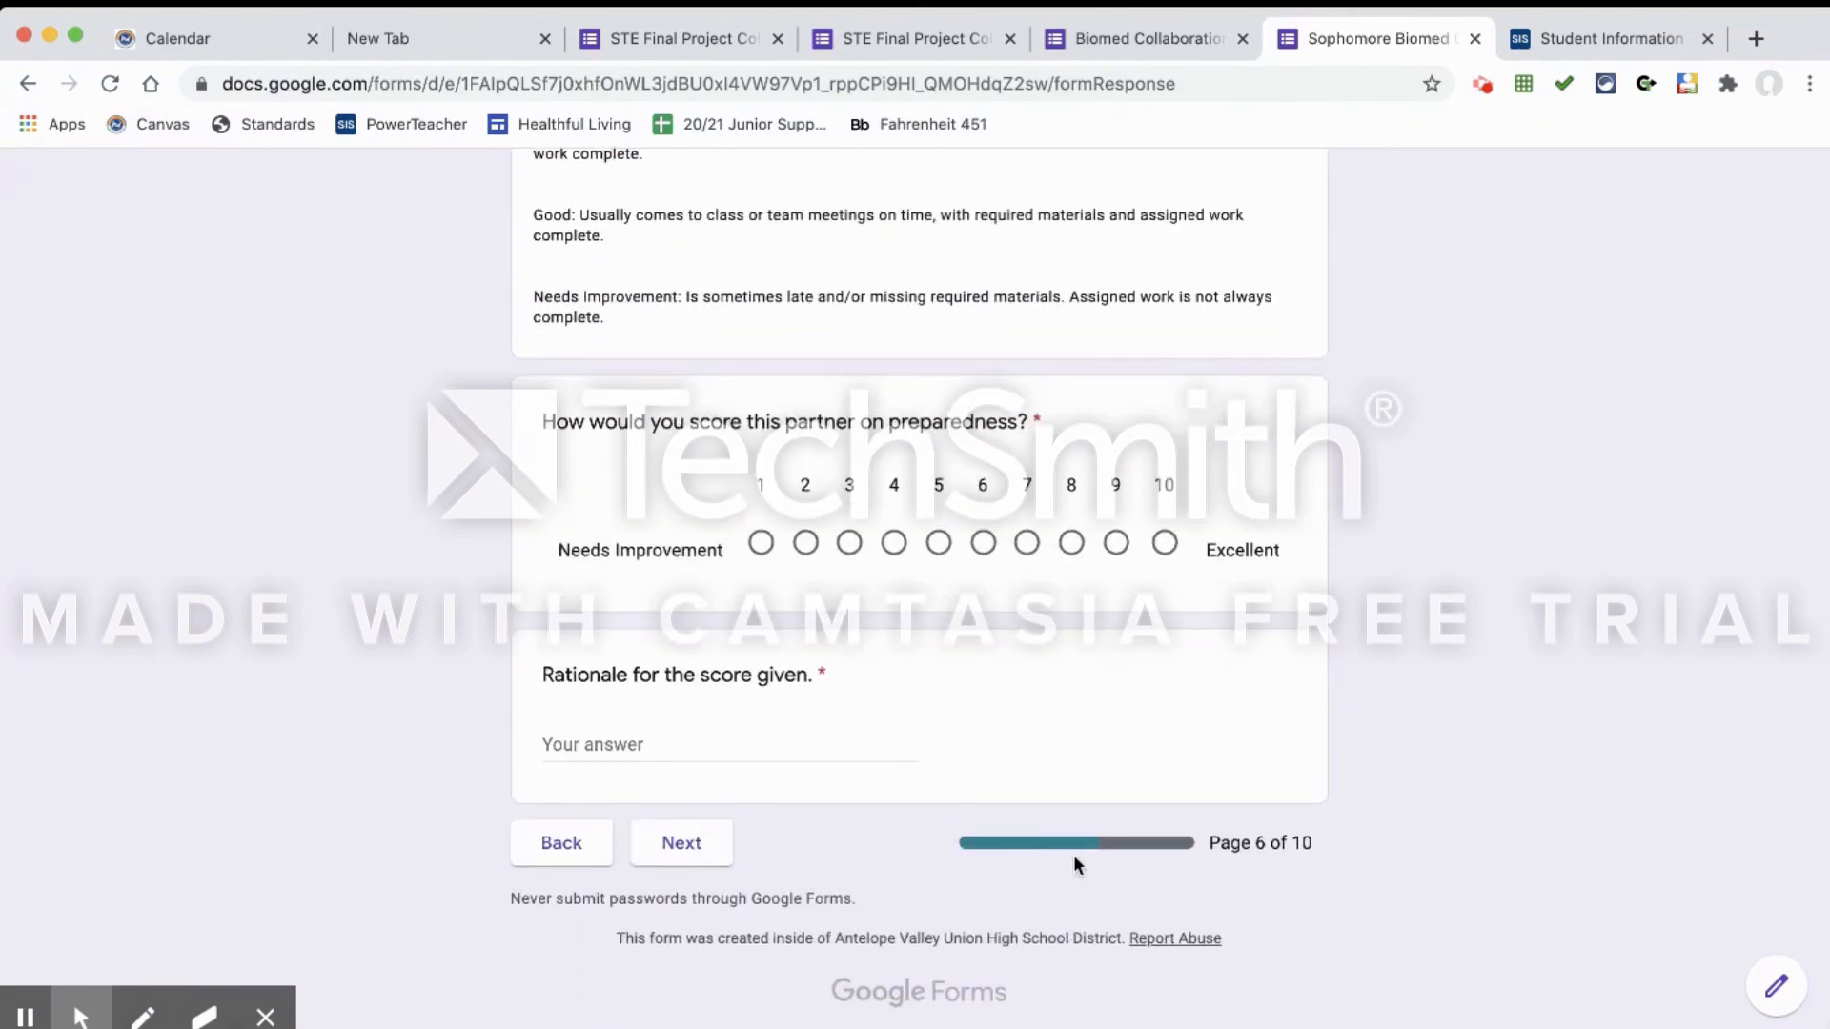
pyautogui.scroll(5, 1073, 854)
# - Return from the preview to editing the form and open its send options for sharing by link
pyautogui.click(1778, 1018)
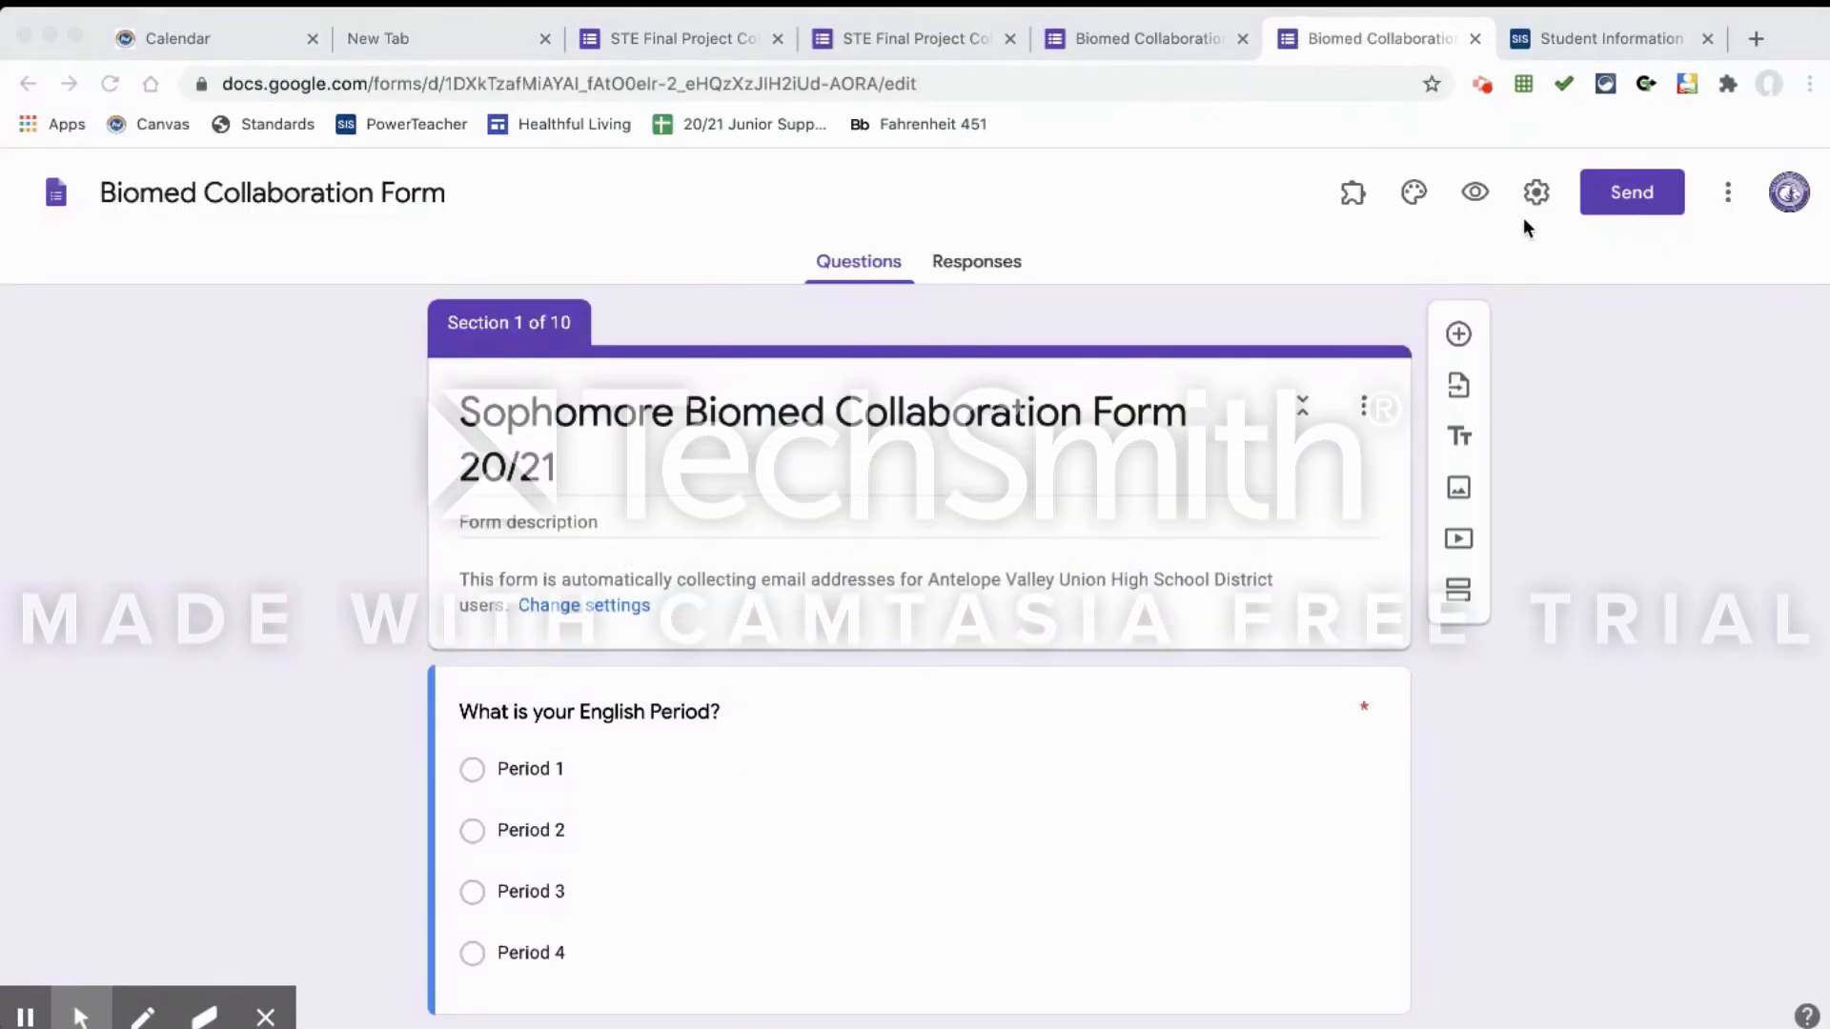
pyautogui.click(1631, 193)
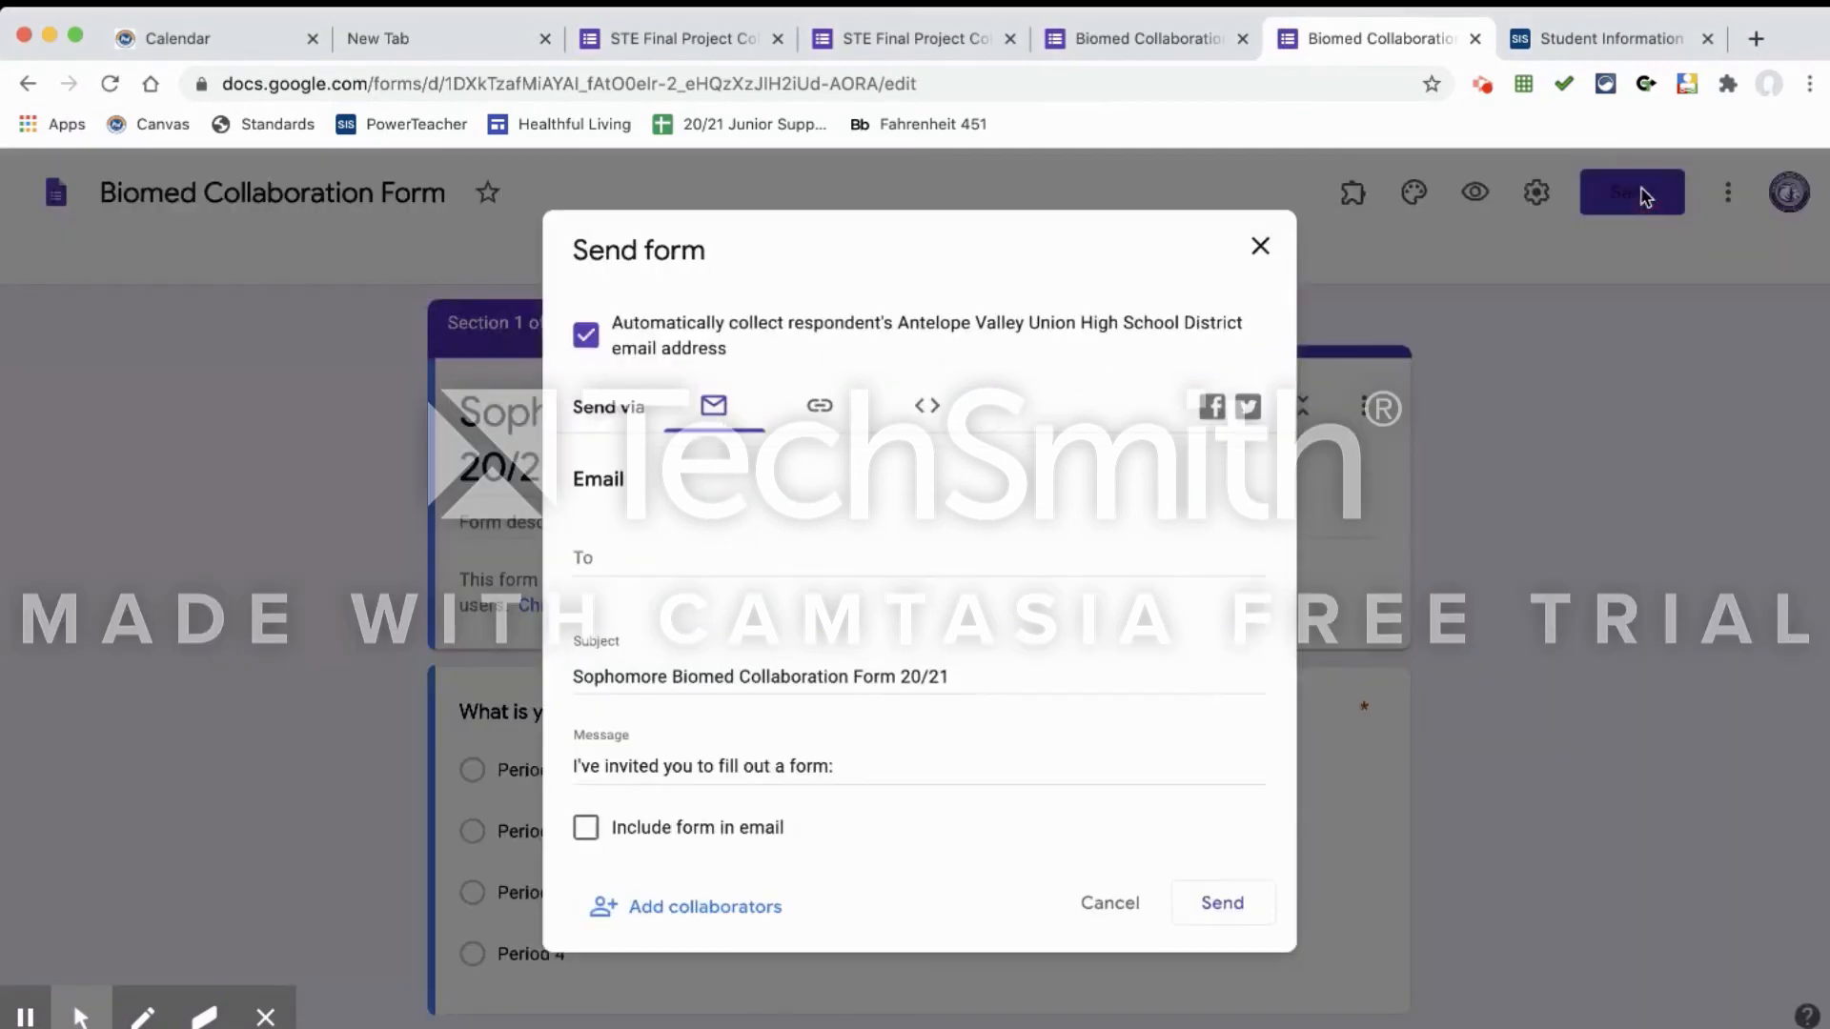
pyautogui.click(821, 408)
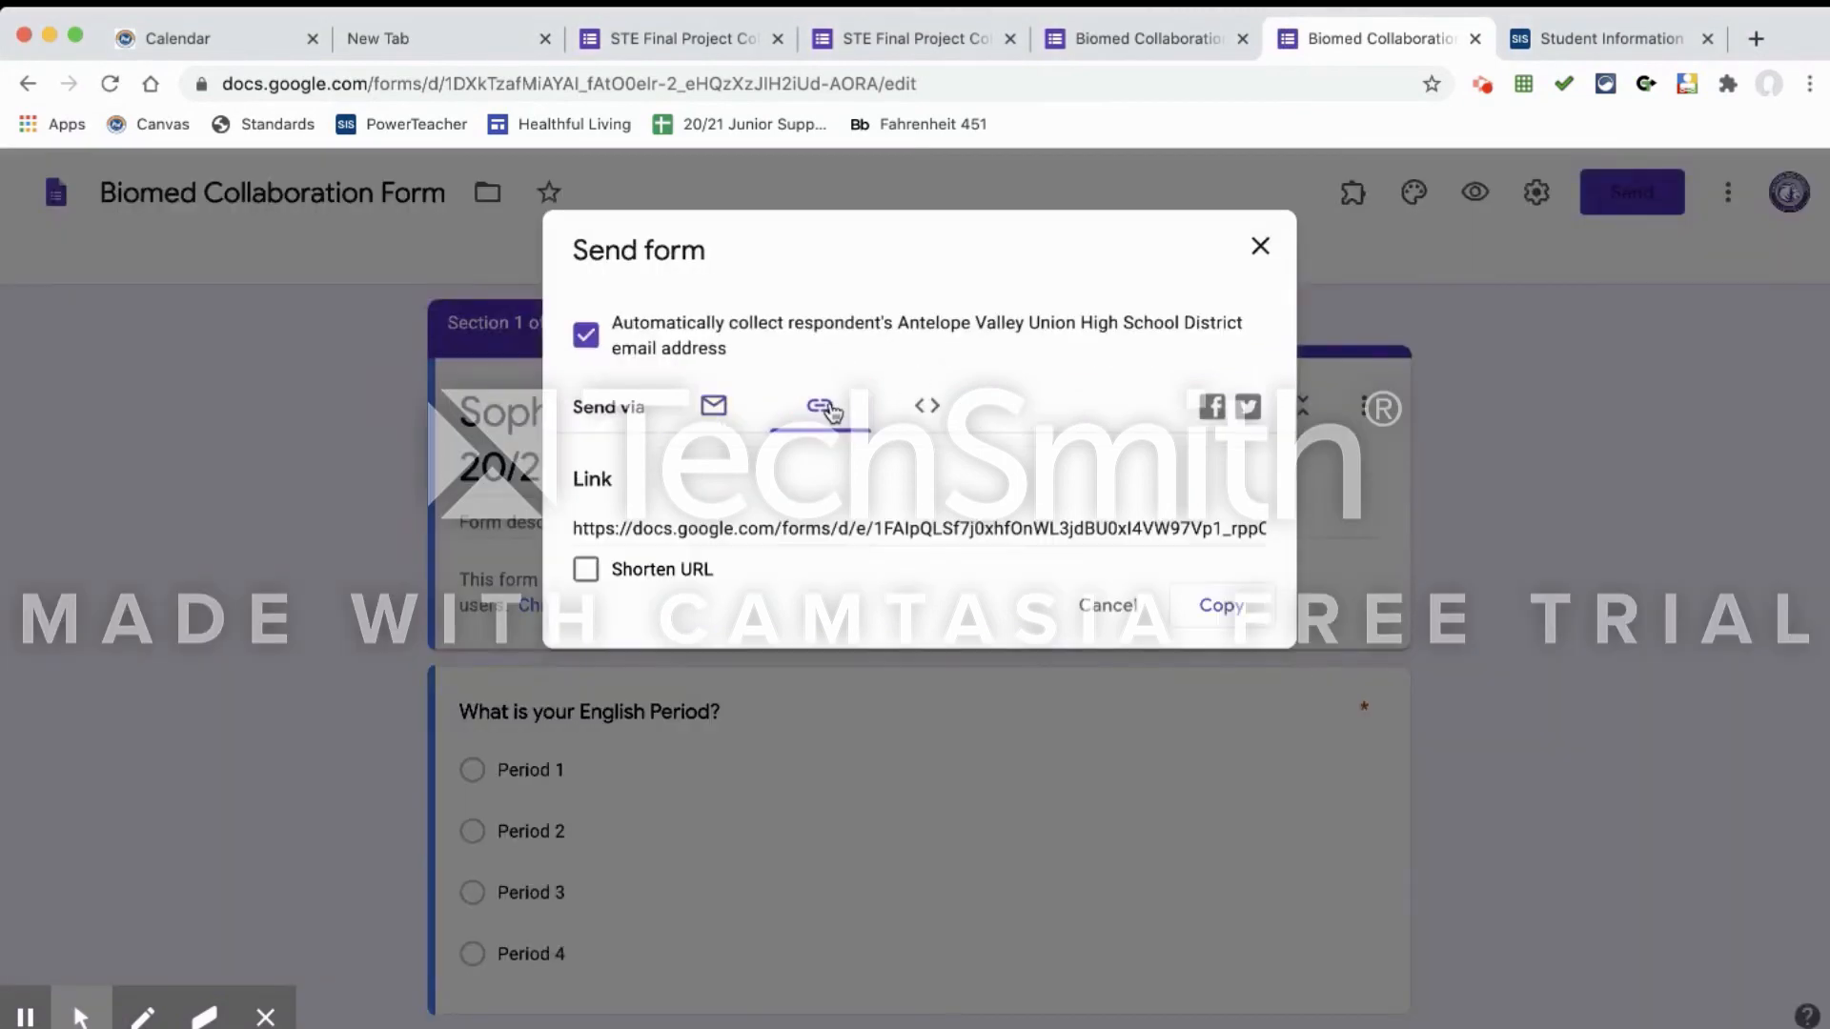